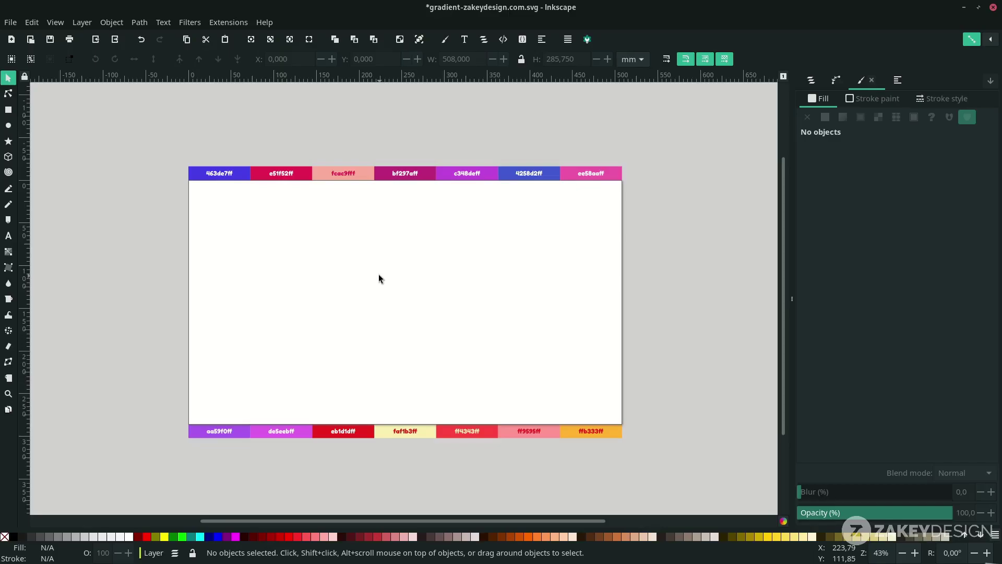
# - Check the page width and height in the document properties
pyautogui.click(11, 22)
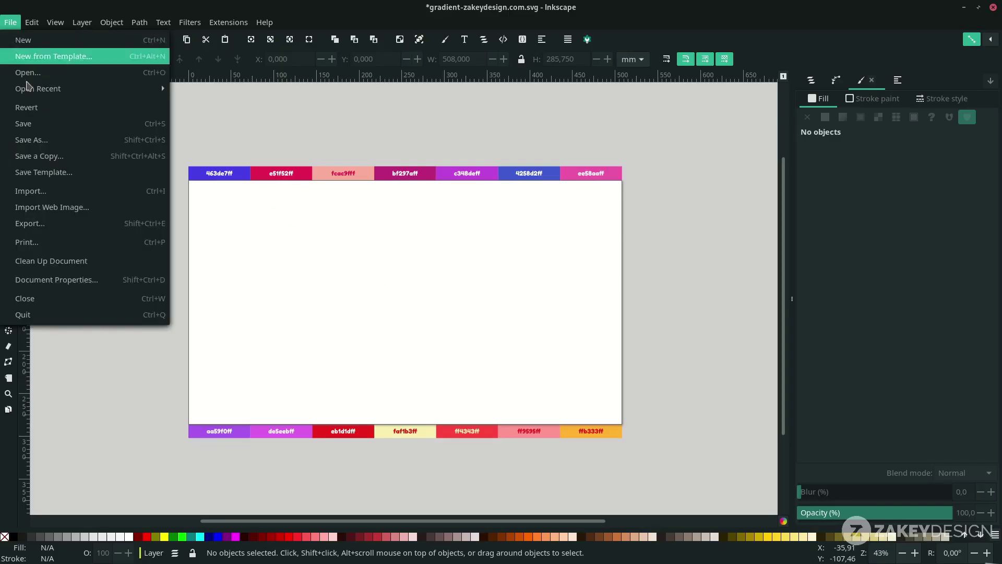
pyautogui.click(82, 281)
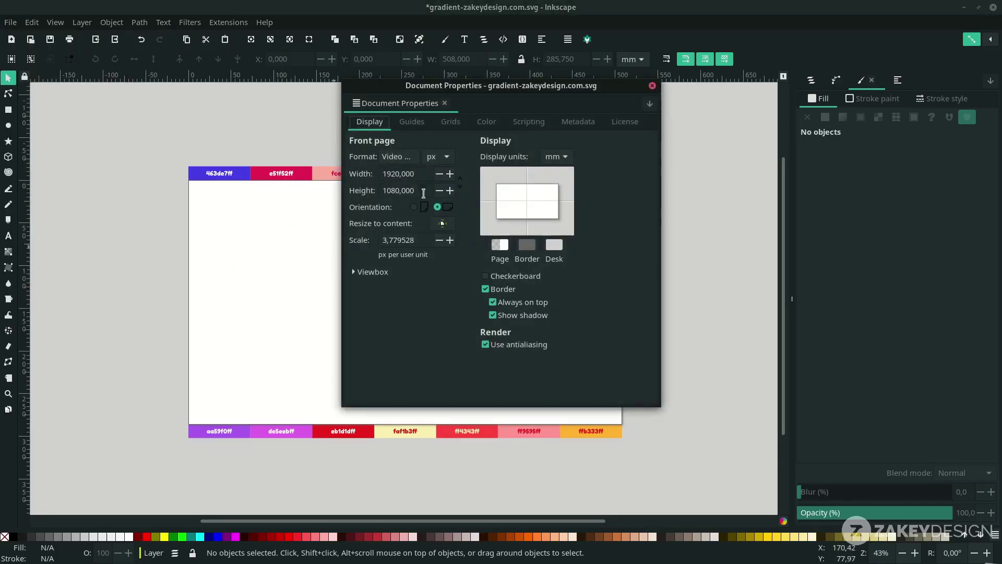
pyautogui.doubleClick(409, 175)
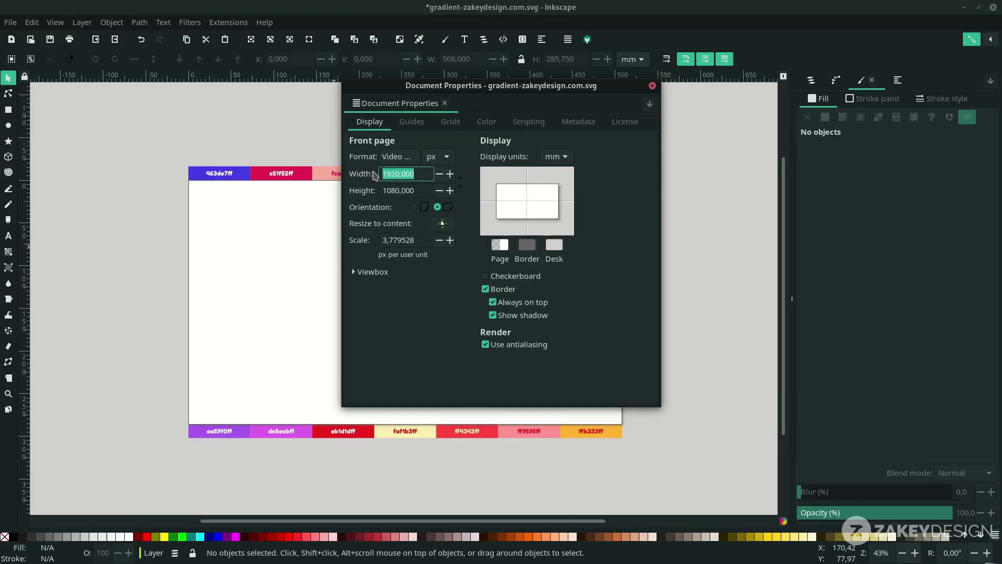
pyautogui.click(416, 176)
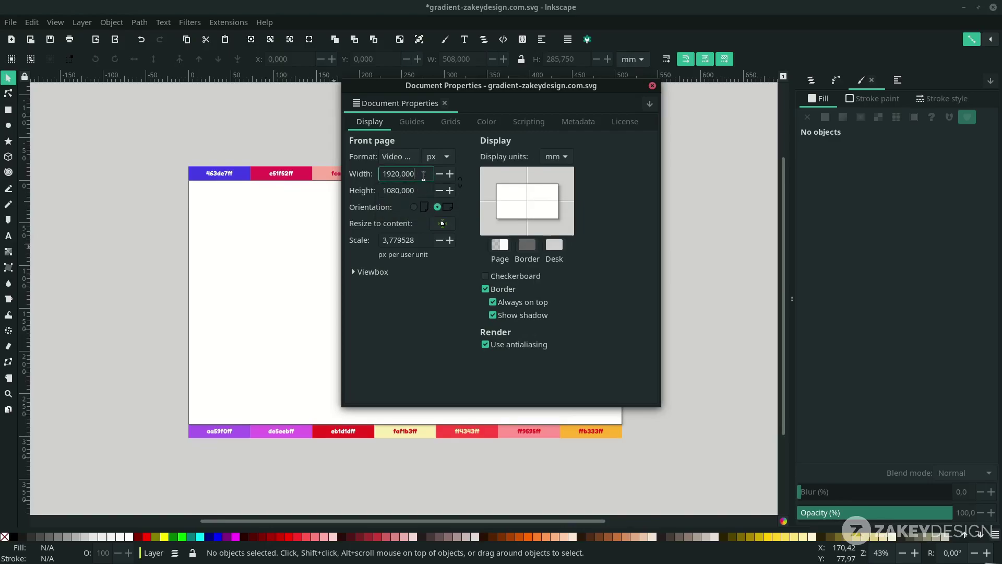
pyautogui.press('Tab')
pyautogui.click(652, 85)
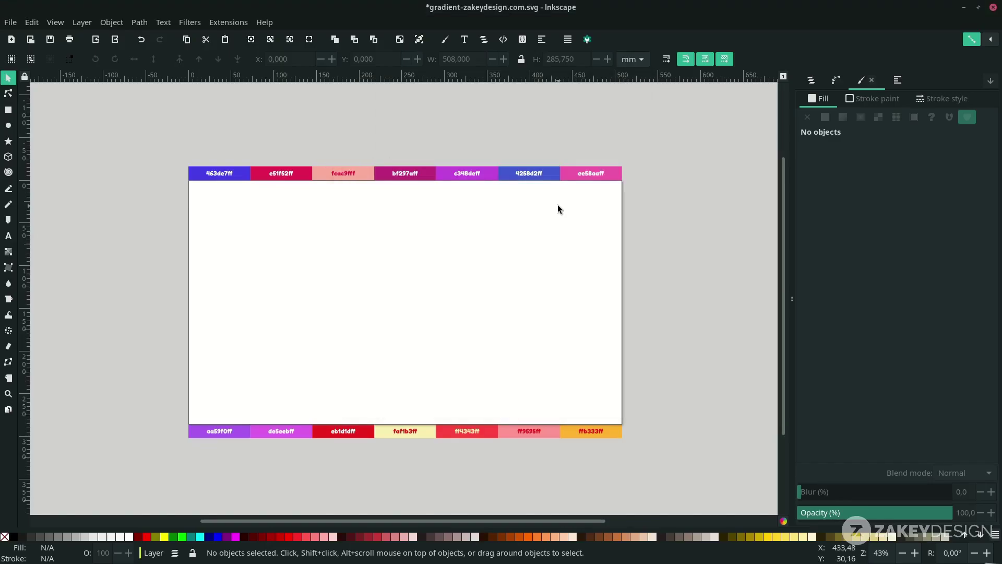
# - Check which Inkscape version is installed
pyautogui.click(264, 22)
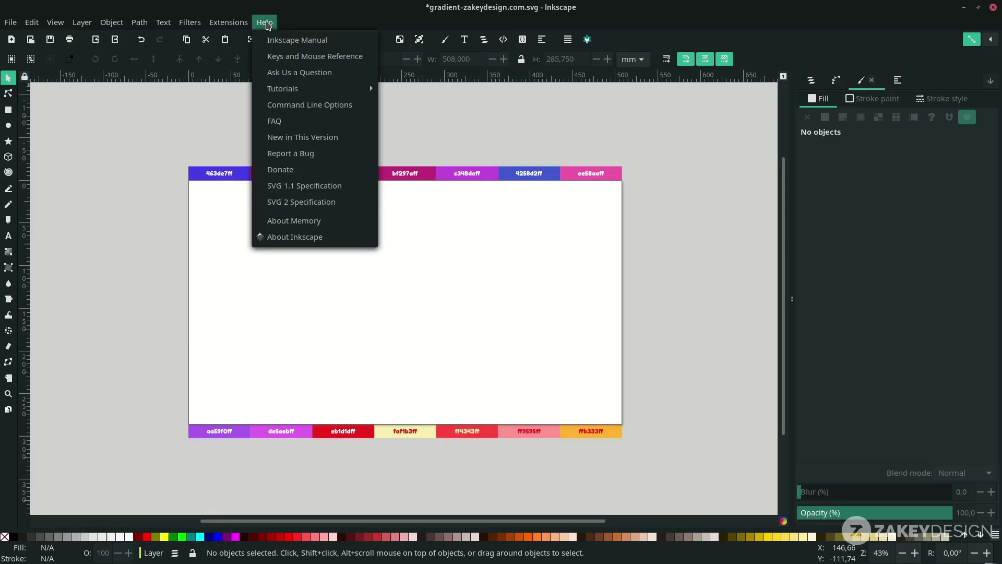
pyautogui.click(313, 231)
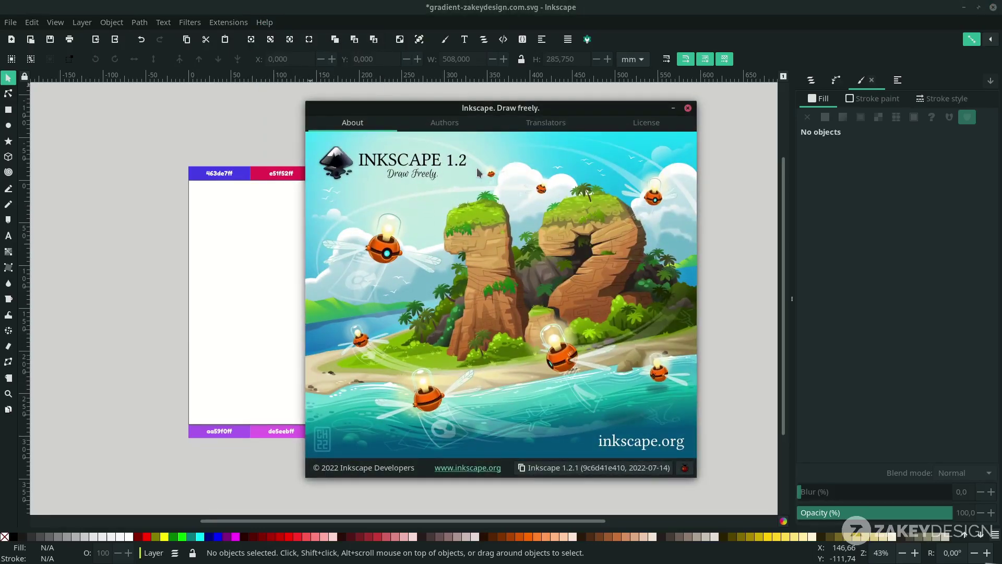
pyautogui.click(688, 109)
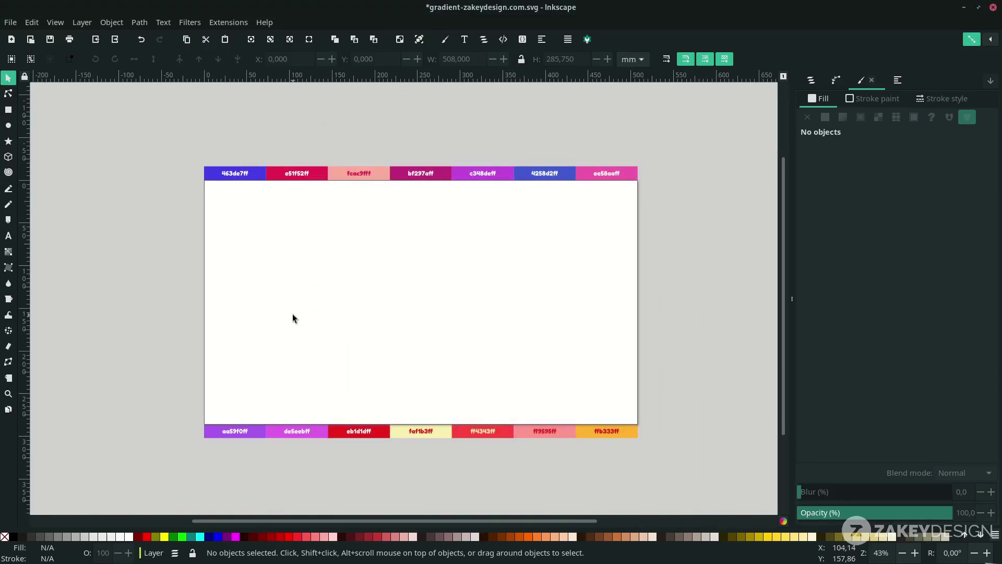
# - Activate the Bezier pen tool and turn off snapping
pyautogui.press('b')
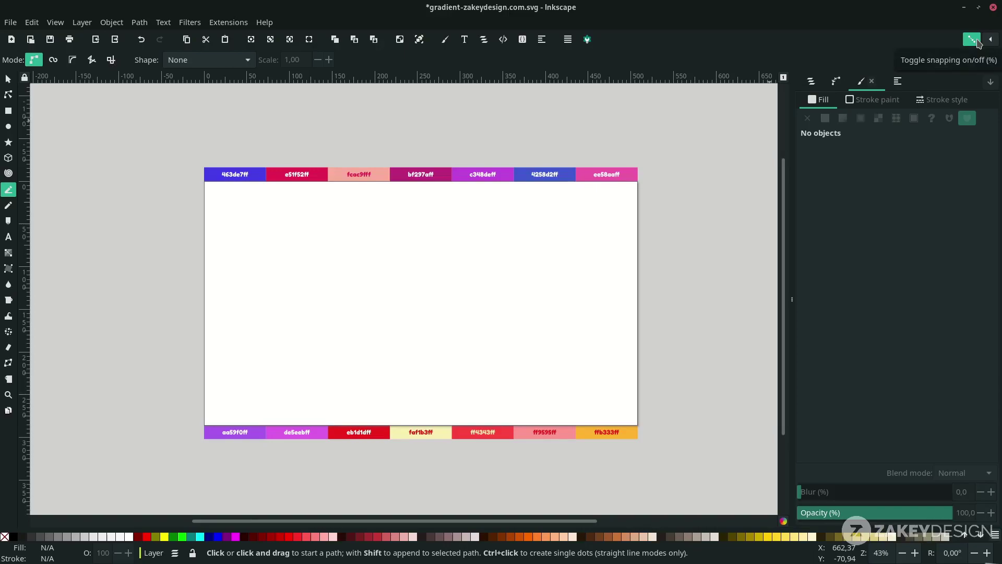
pyautogui.click(972, 40)
pyautogui.click(176, 341)
pyautogui.moveTo(303, 330); pyautogui.dragTo(341, 369)
pyautogui.hotkey('ctrl', 'z')
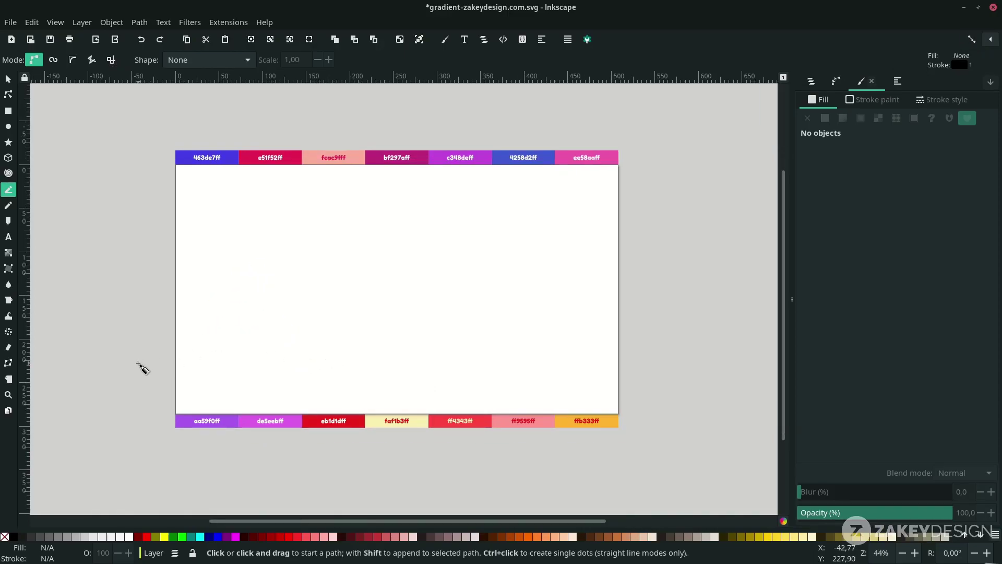
# - Draw a closed five-node wave shape about 440 × 165 mm over the page's lower-left area, extending past the page edges
pyautogui.click(129, 368)
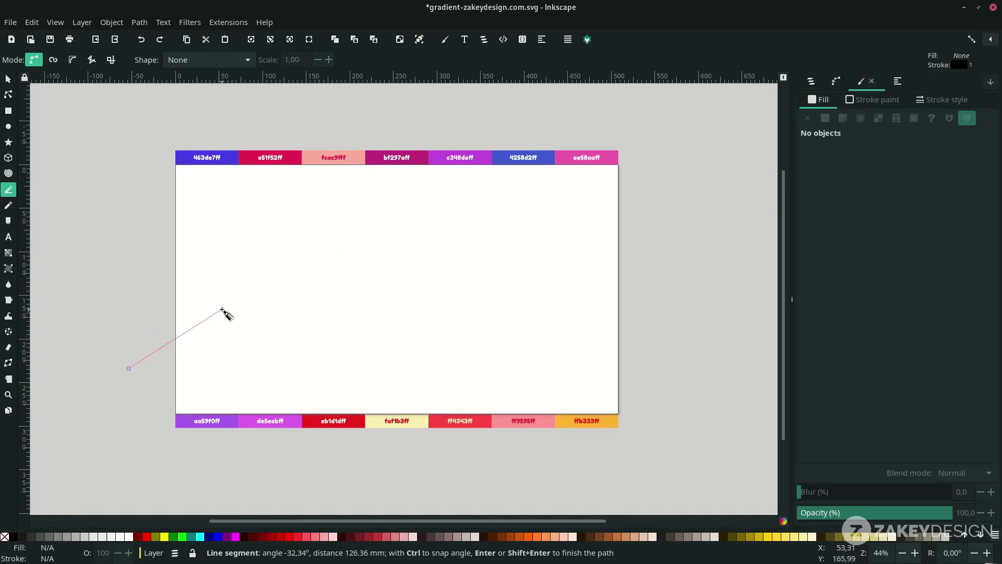
pyautogui.moveTo(224, 301); pyautogui.dragTo(280, 298)
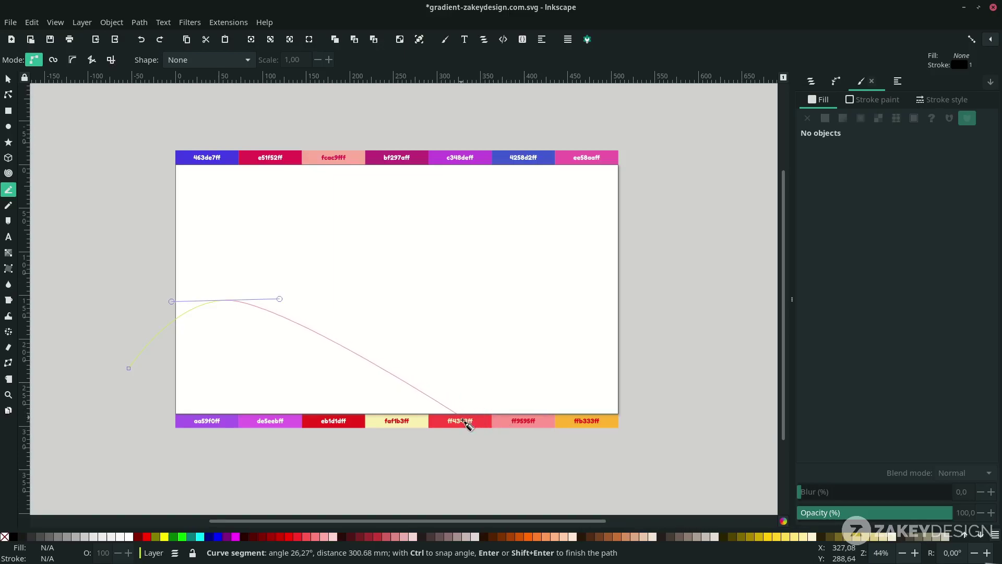
pyautogui.moveTo(514, 418); pyautogui.dragTo(761, 440)
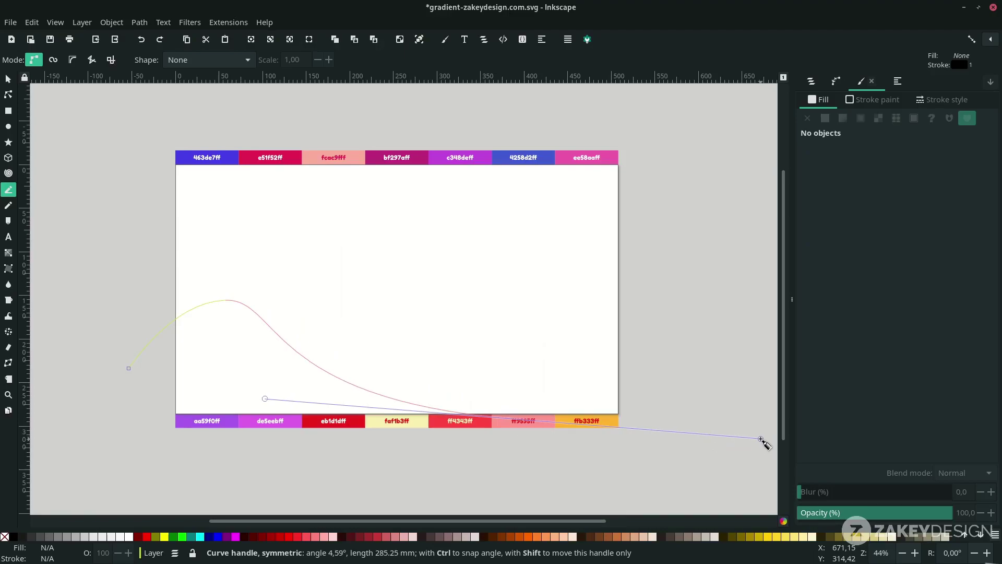
pyautogui.moveTo(761, 441); pyautogui.dragTo(453, 435)
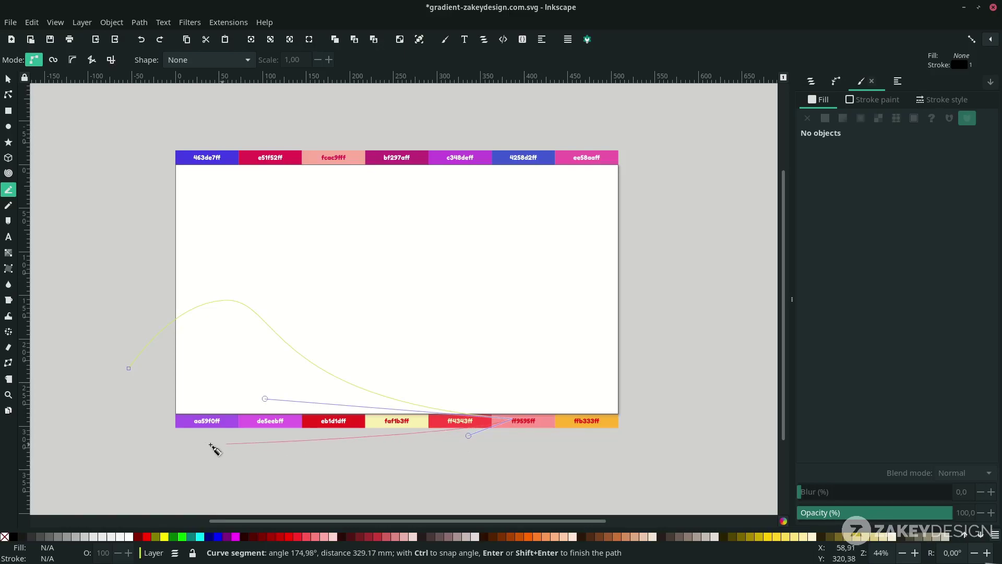
pyautogui.click(130, 422)
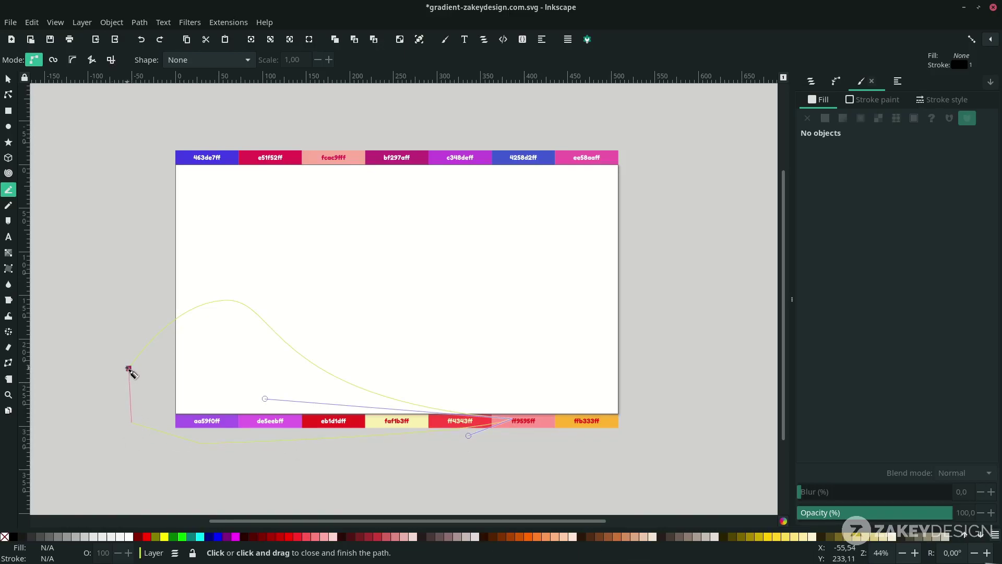
pyautogui.click(129, 370)
pyautogui.press('s')
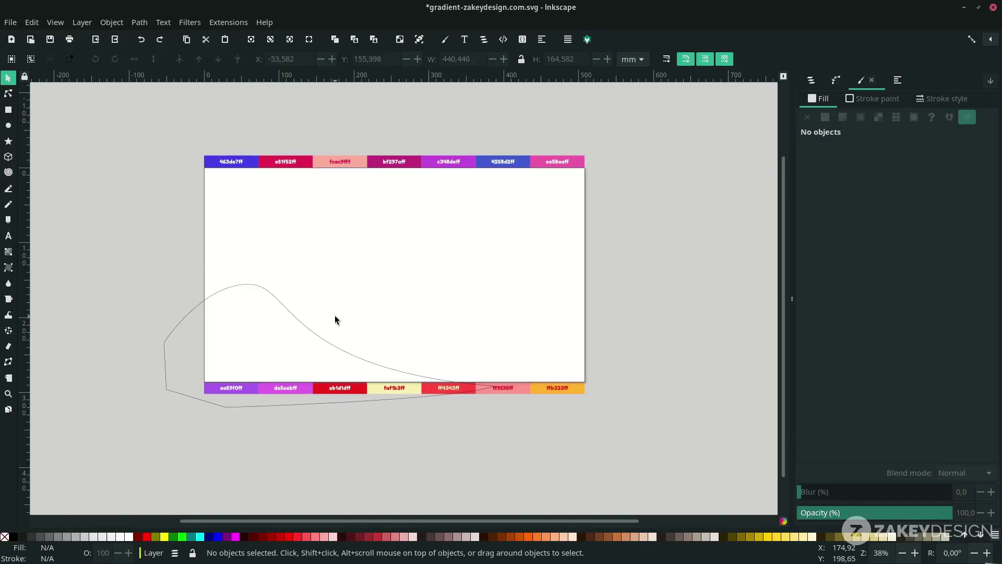
# - Give the wave shape a linear gradient fill running diagonally from its upper-left side to just beyond its lower-right tip
pyautogui.scroll(1, 336, 319)
pyautogui.scroll(-2, 303, 335)
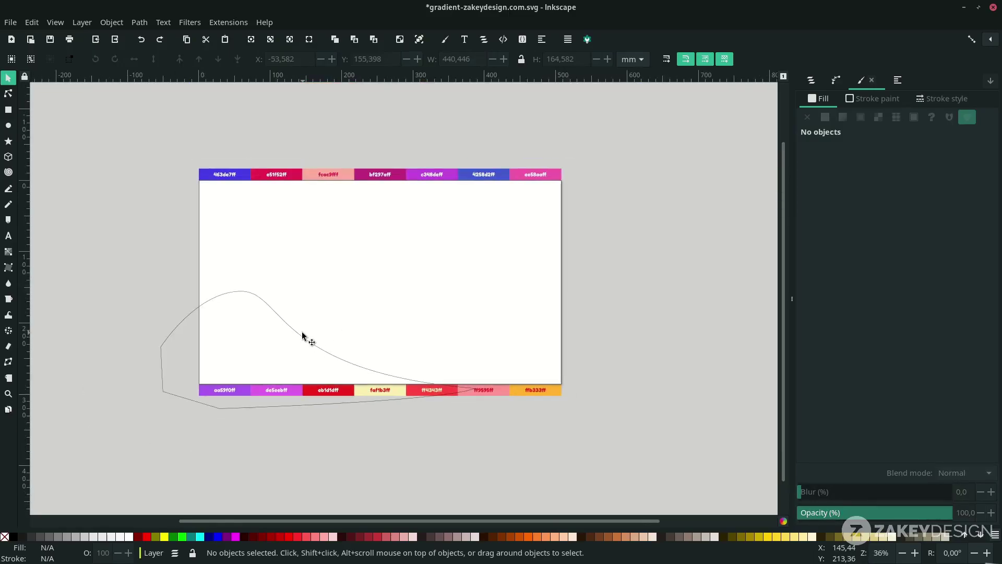
pyautogui.click(299, 339)
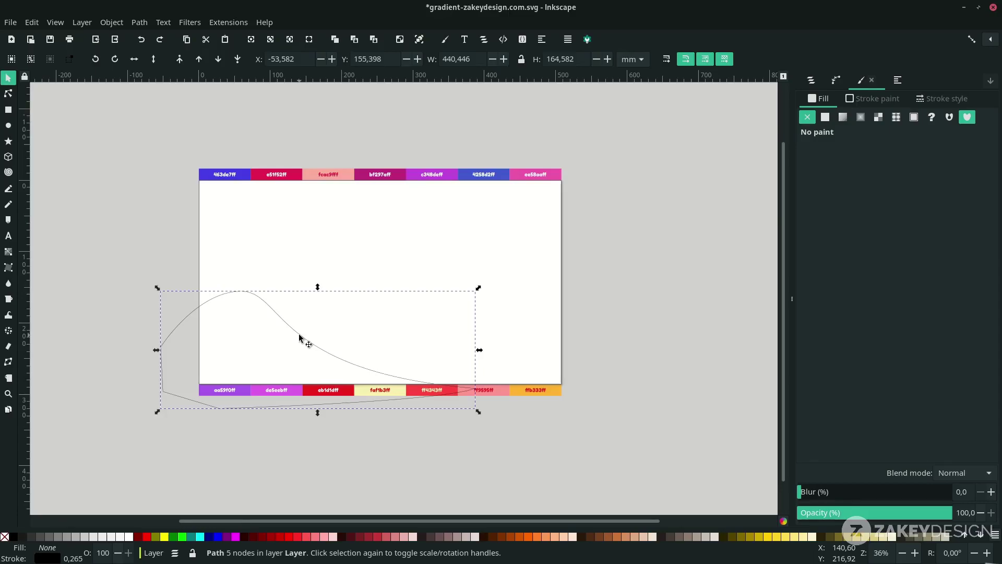
pyautogui.click(16, 255)
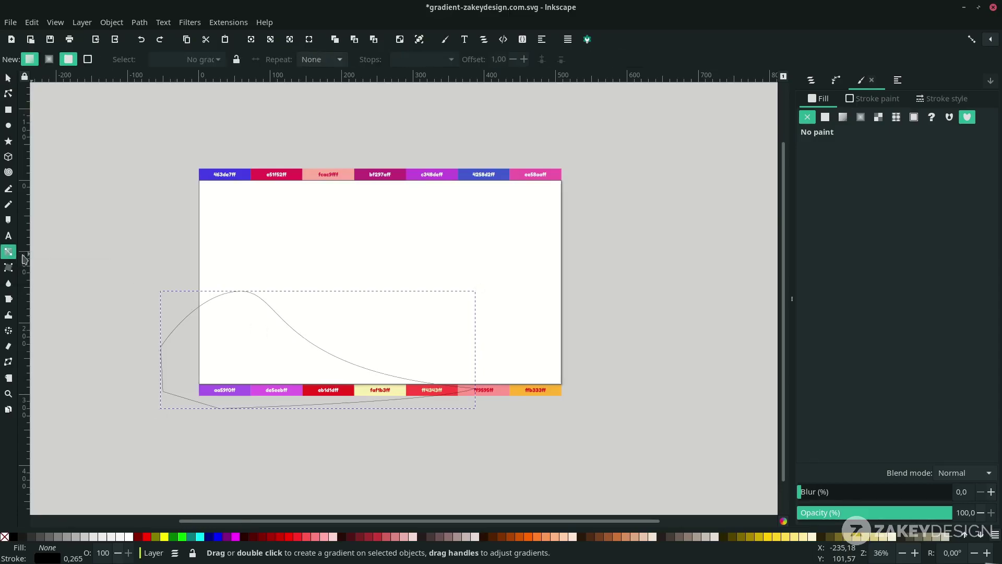
pyautogui.scroll(1, 235, 335)
pyautogui.moveTo(133, 296); pyautogui.dragTo(589, 467)
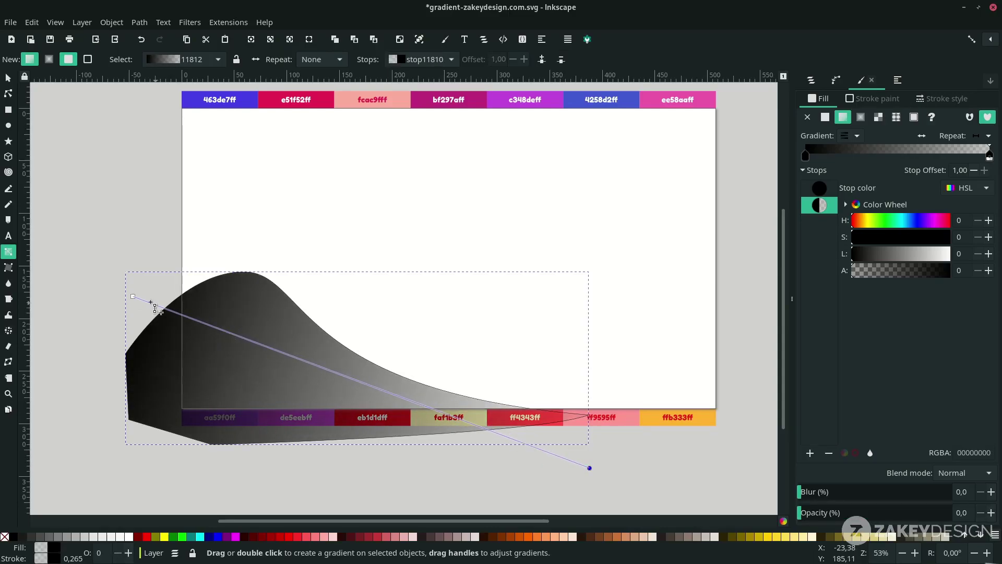
pyautogui.moveTo(134, 295)
pyautogui.mouseDown()
pyautogui.moveTo(138, 287)
pyautogui.moveTo(149, 293)
pyautogui.mouseUp()
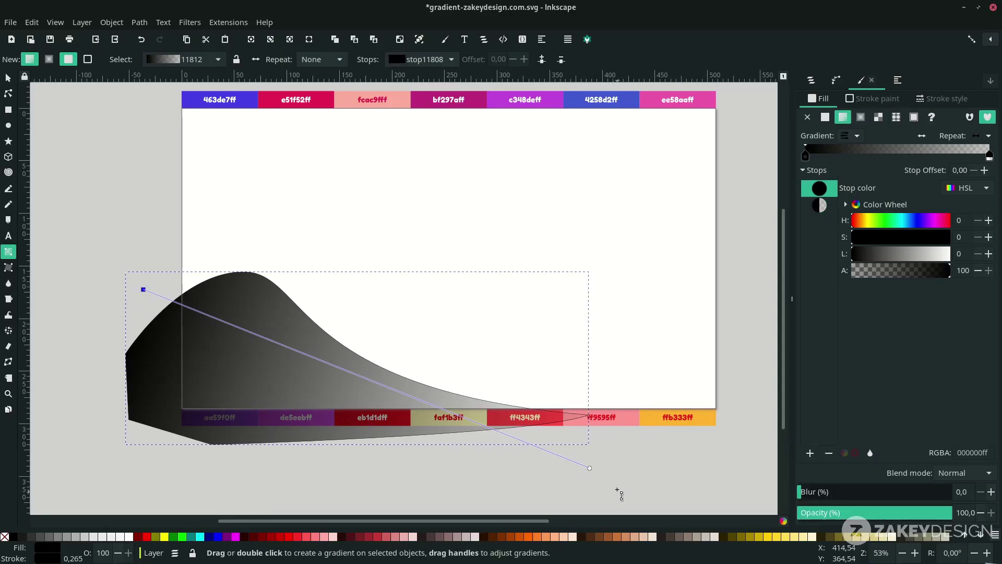
# - Set the gradient's start stop to the crimson e51f52ff by sampling its swatch above the page
pyautogui.scroll(-3, 143, 291)
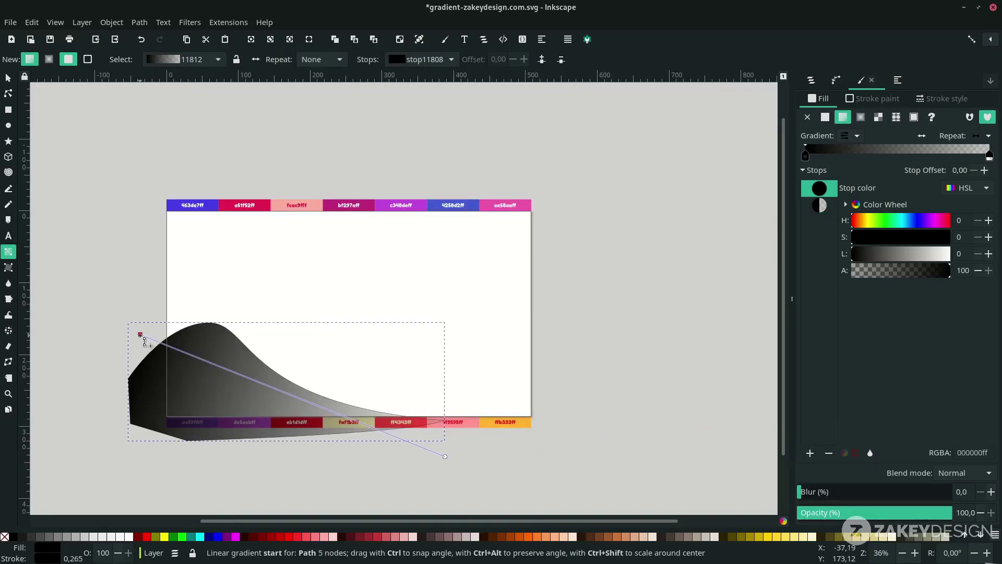
pyautogui.click(142, 337)
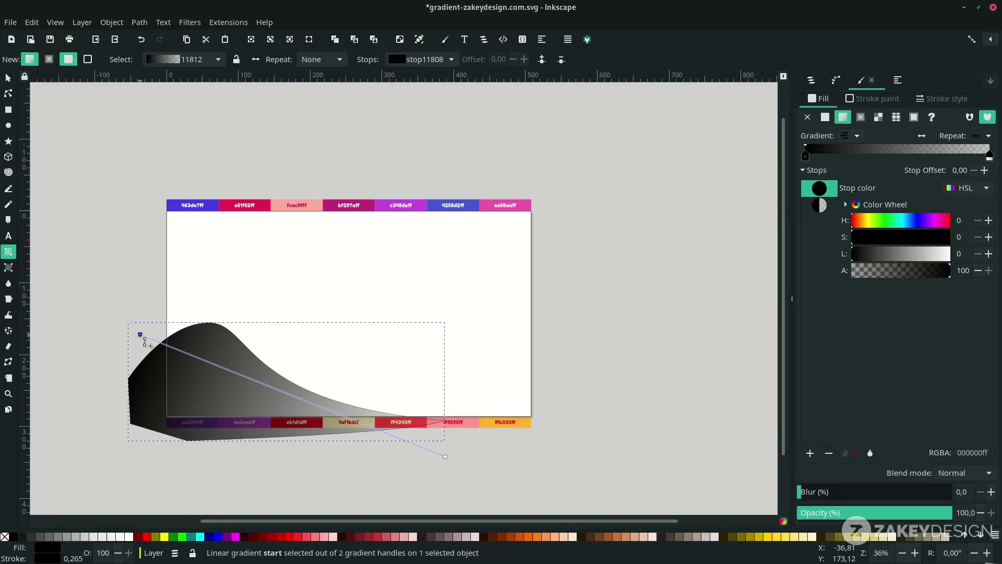
pyautogui.press('d')
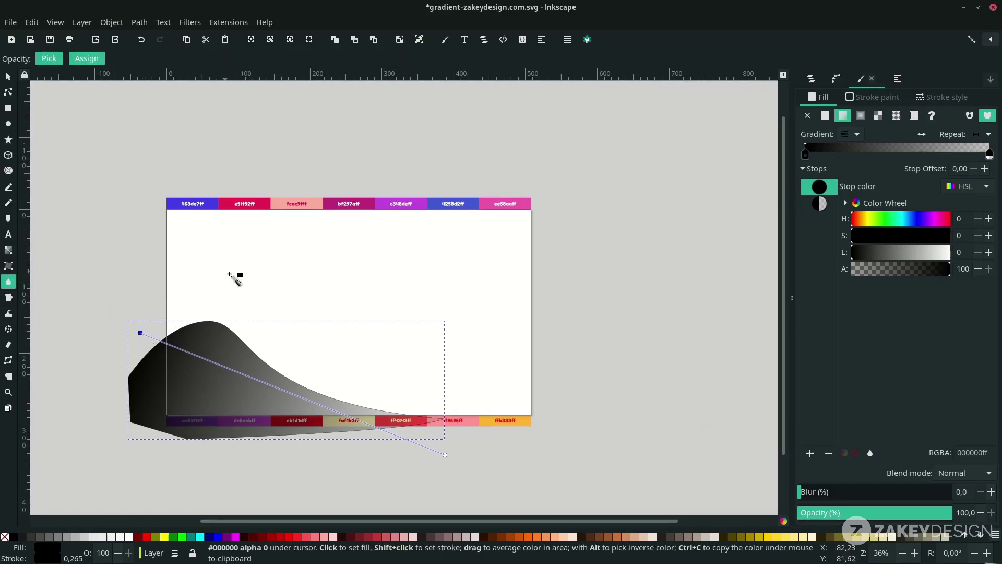
pyautogui.scroll(2, 258, 211)
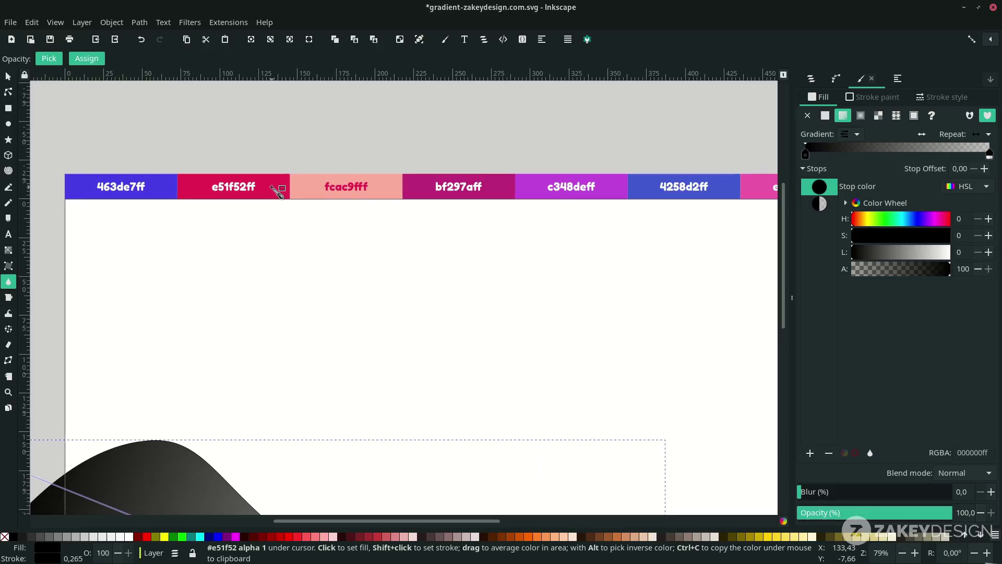
pyautogui.click(277, 191)
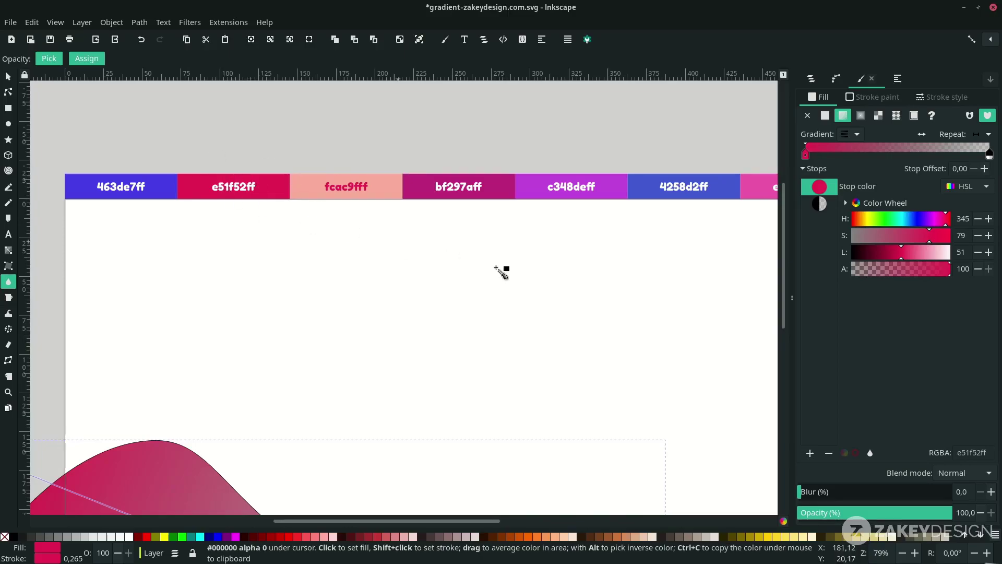
# - Set the gradient's end stop to the salmon fcac9fff by sampling its swatch above the page
pyautogui.scroll(-2, 431, 358)
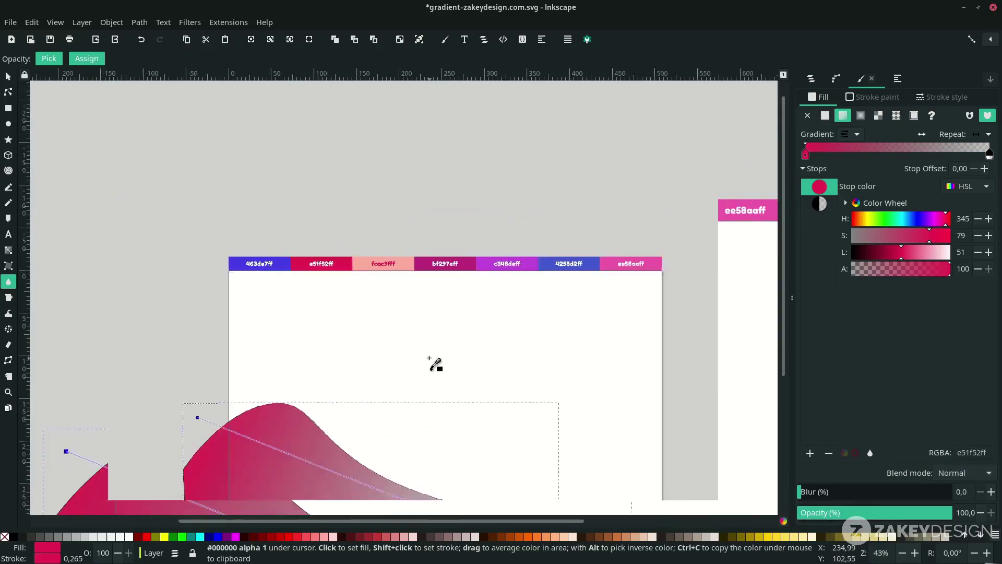
pyautogui.scroll(1, 484, 399)
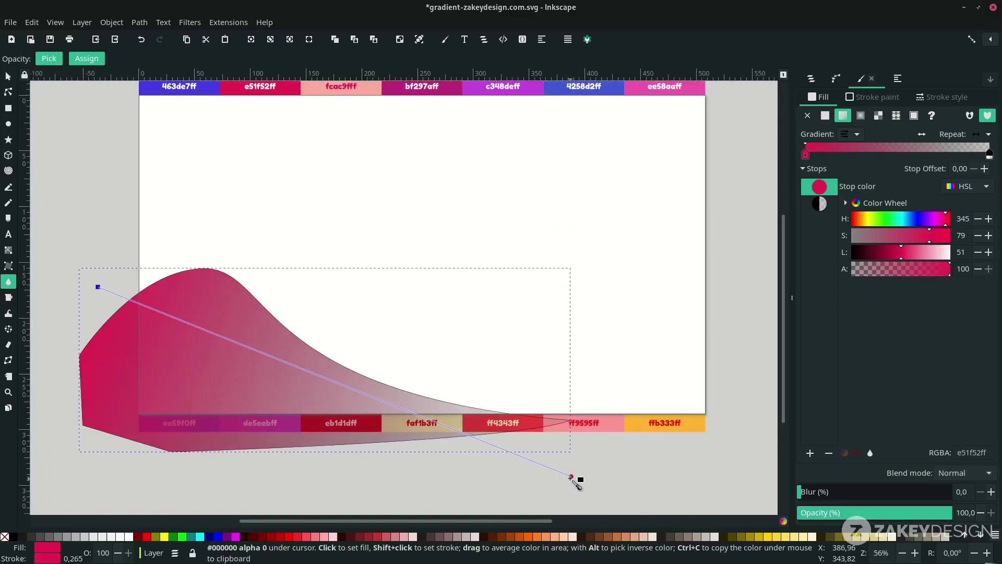
pyautogui.click(572, 478)
pyautogui.scroll(3, 486, 416)
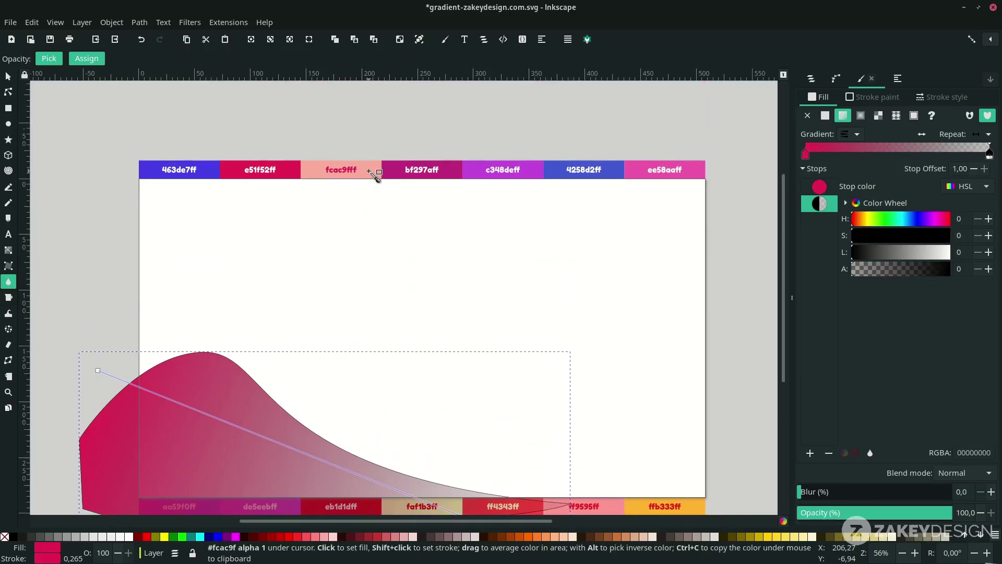
pyautogui.click(371, 172)
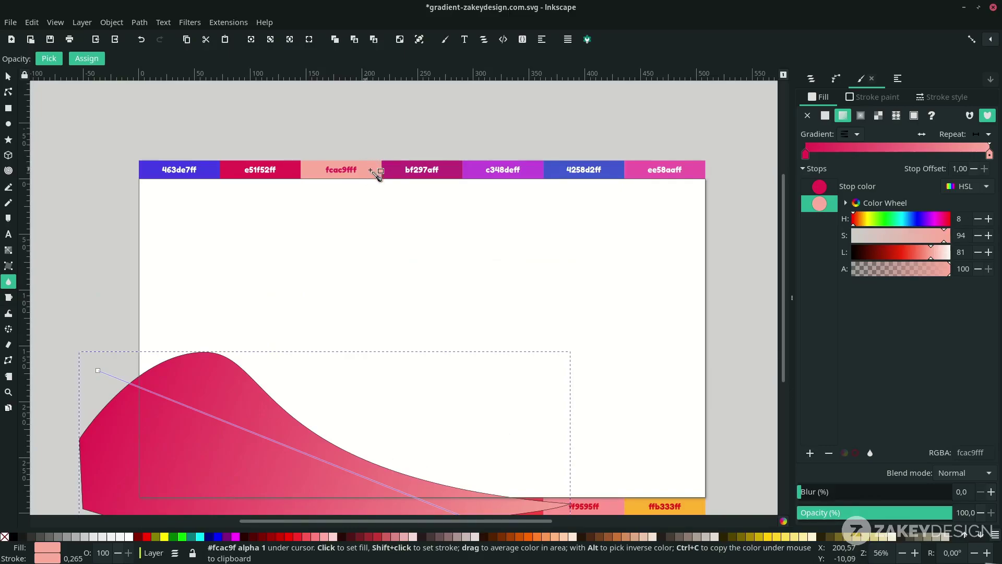
# - Remove the stroke from the wave shape and deselect it
pyautogui.scroll(-3, 414, 343)
pyautogui.keyDown('ctrl'); pyautogui.scroll(-1, 414, 343); pyautogui.keyUp('ctrl')
pyautogui.scroll(2, 414, 343)
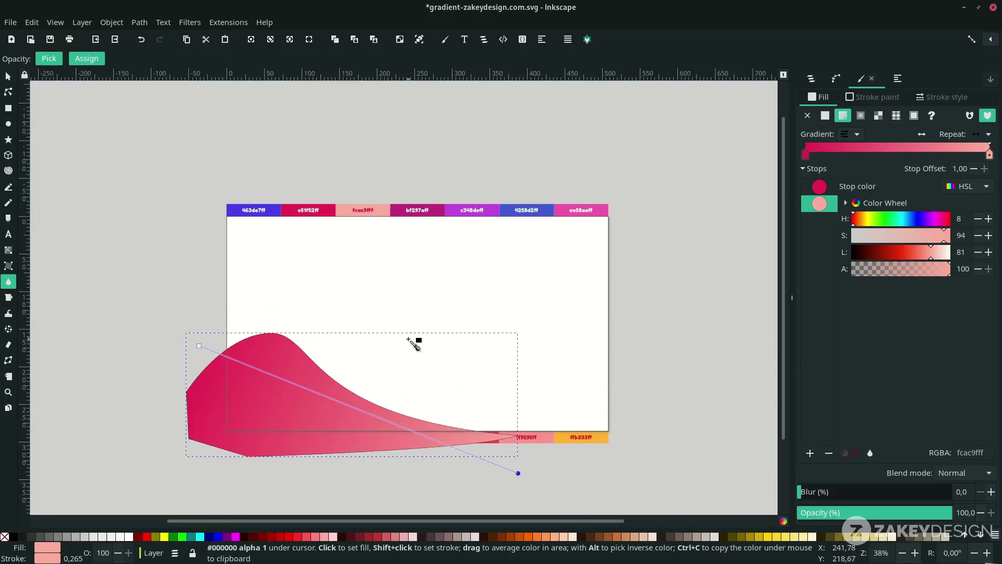
pyautogui.press('s')
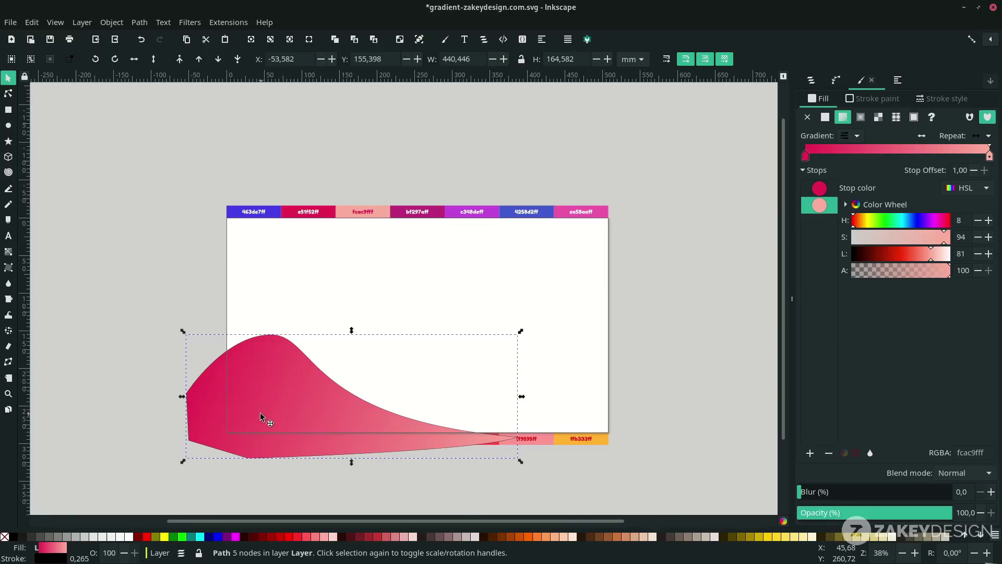
pyautogui.rightClick(48, 560)
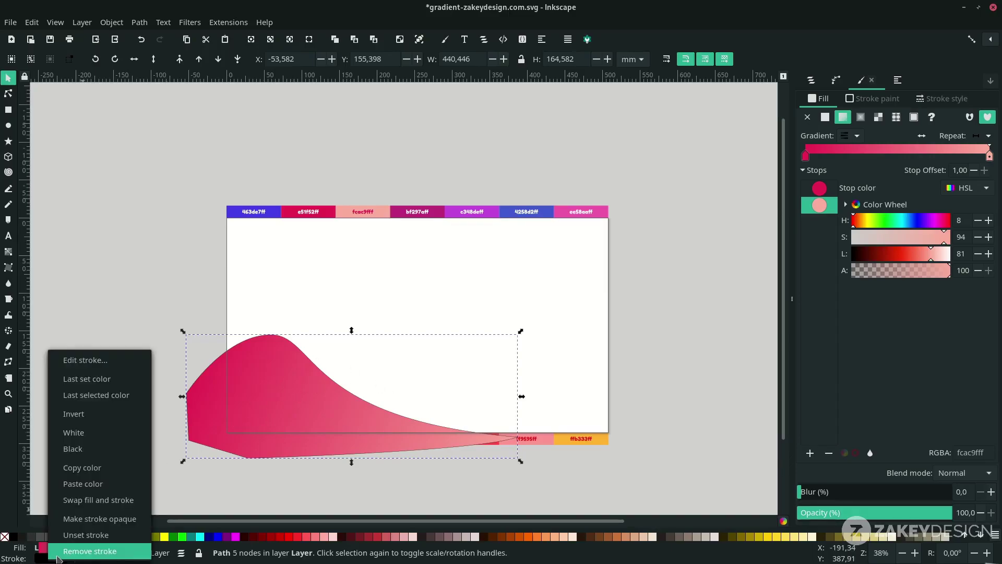
pyautogui.click(58, 552)
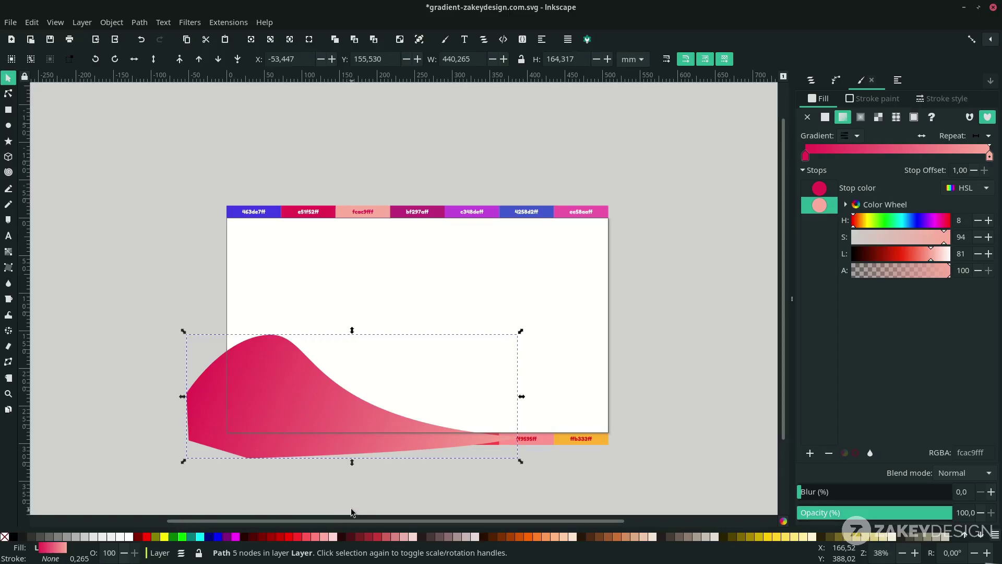
pyautogui.click(358, 481)
pyautogui.hotkey('ctrl', 's')
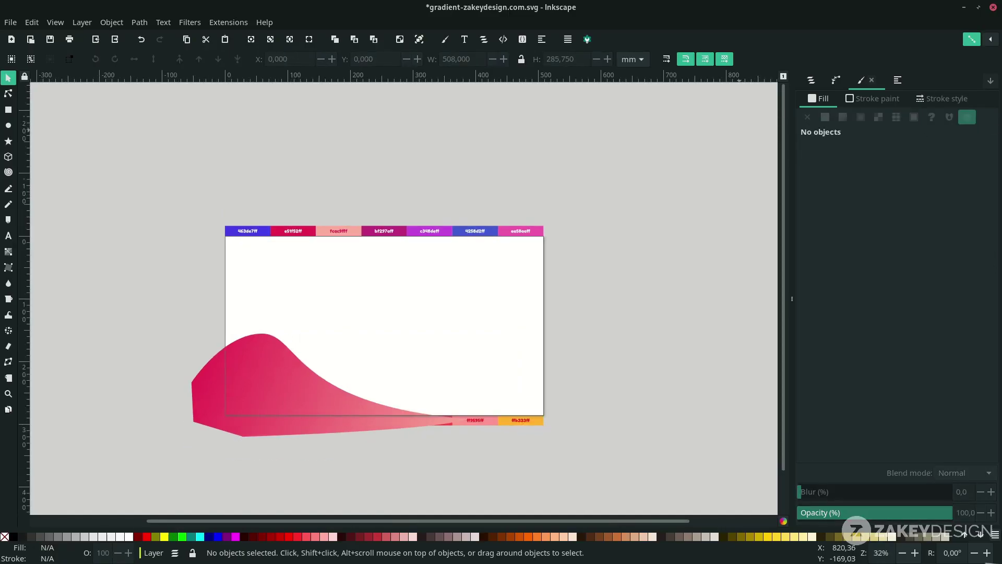
# - Draw a 508 × 285.75 mm rectangle covering the whole page, with snapping enabled so its corners meet the page corners
pyautogui.click(973, 42)
pyautogui.scroll(2, 439, 393)
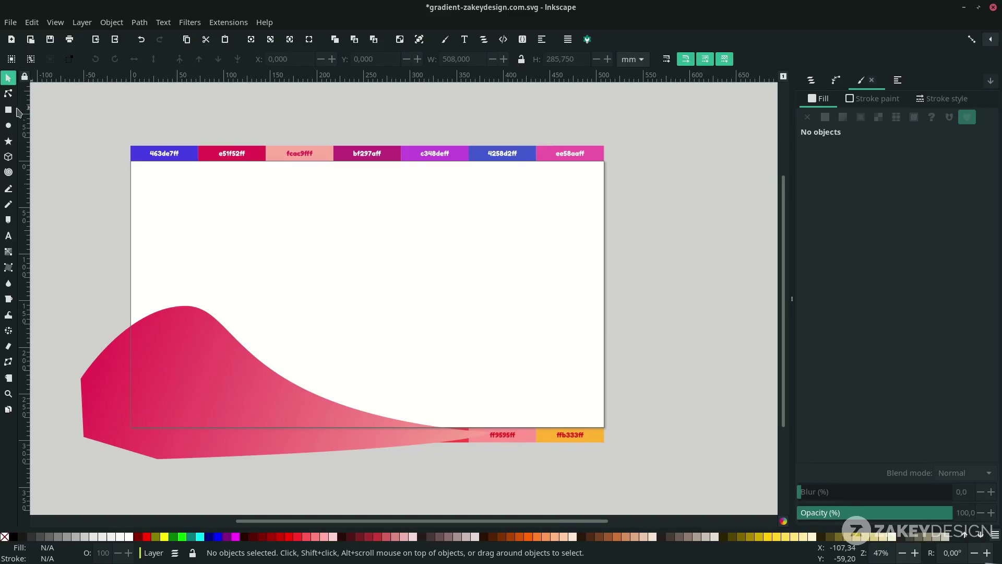
pyautogui.click(10, 109)
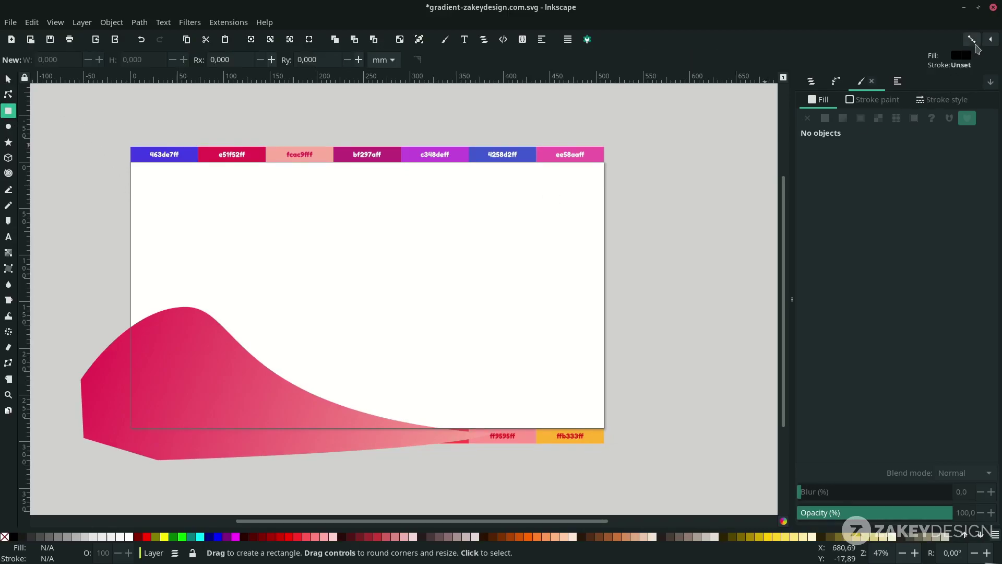
pyautogui.click(973, 41)
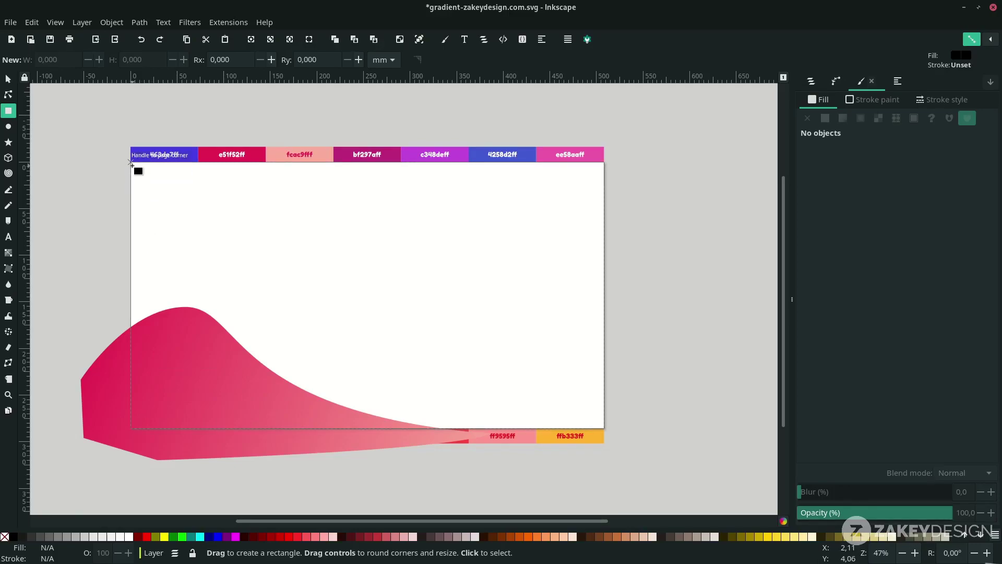
pyautogui.moveTo(131, 163); pyautogui.dragTo(604, 428)
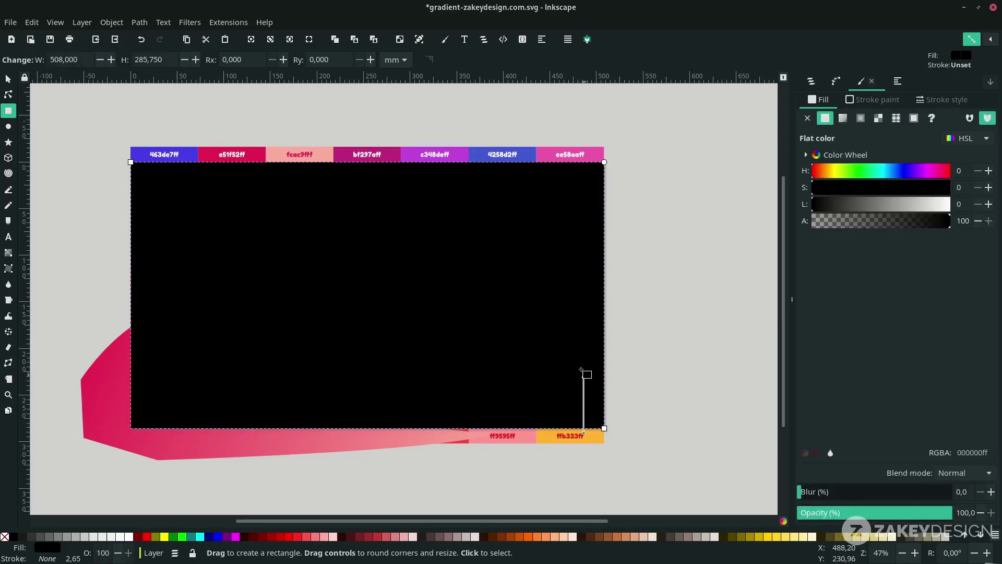
# - Fill the page-sized rectangle with the blue 463de7ff by sampling its swatch above the page
pyautogui.press('s')
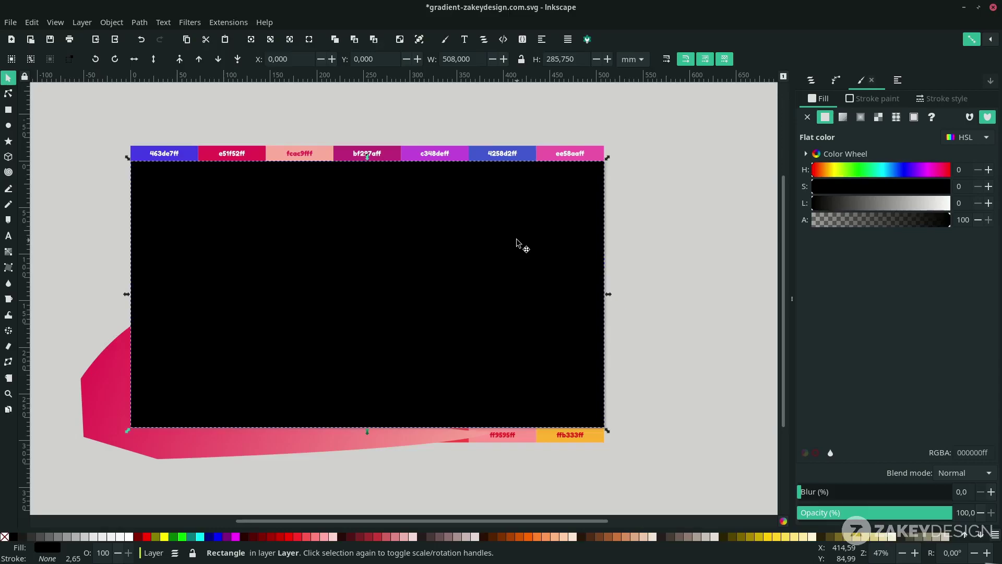
pyautogui.press('d')
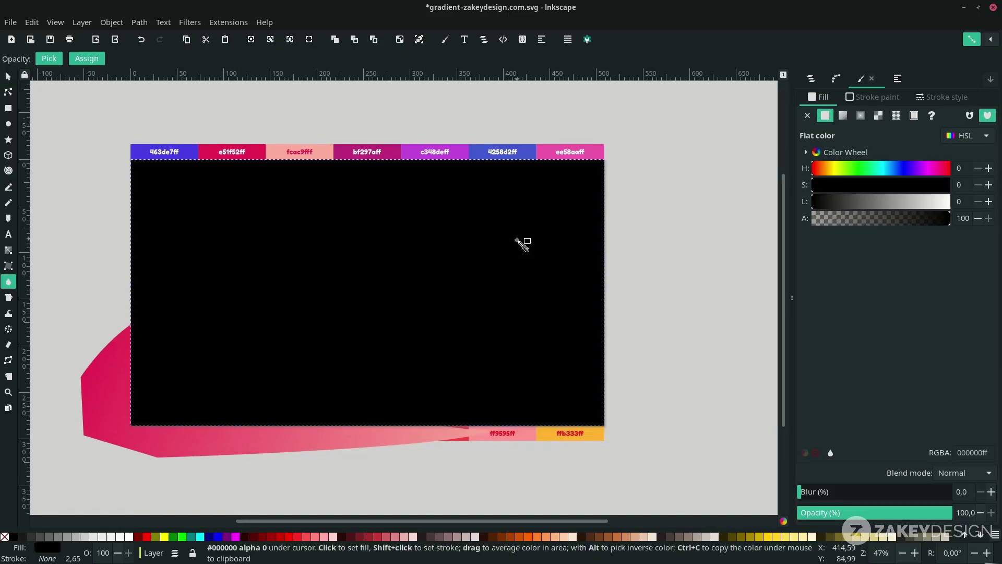
pyautogui.click(196, 156)
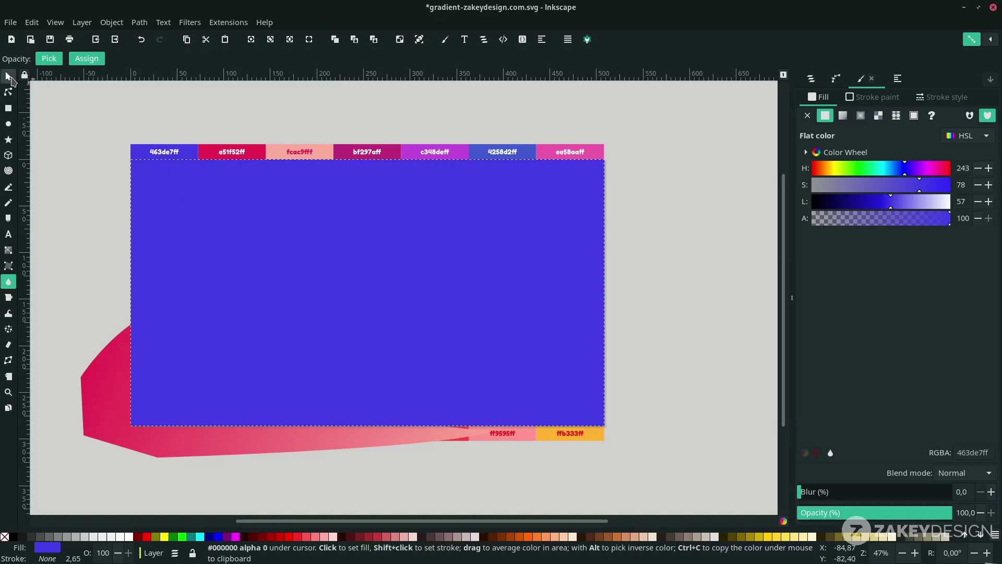
# - Lower the blue rectangle one level so it sits behind the wave shape, and deselect it
pyautogui.click(9, 77)
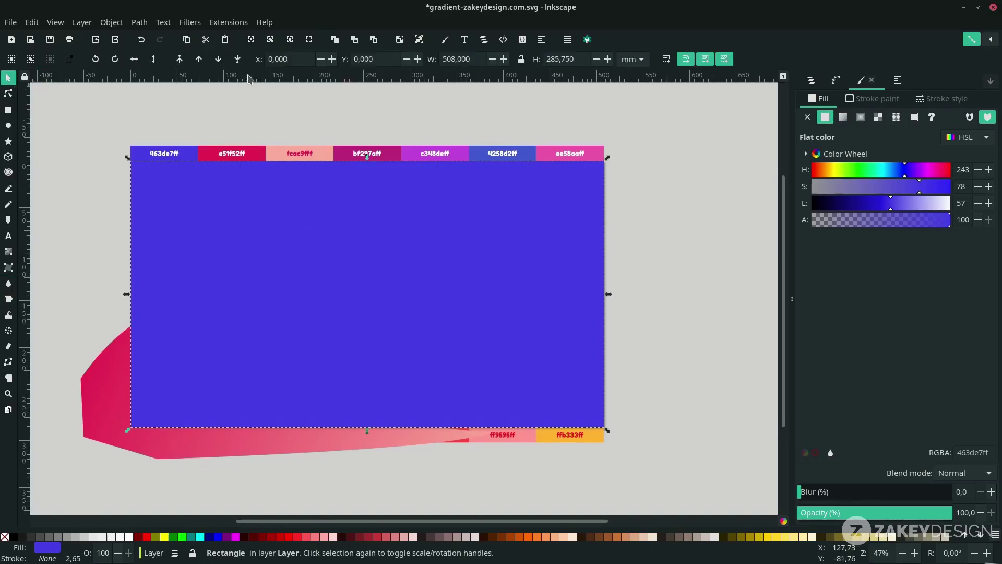
pyautogui.click(219, 60)
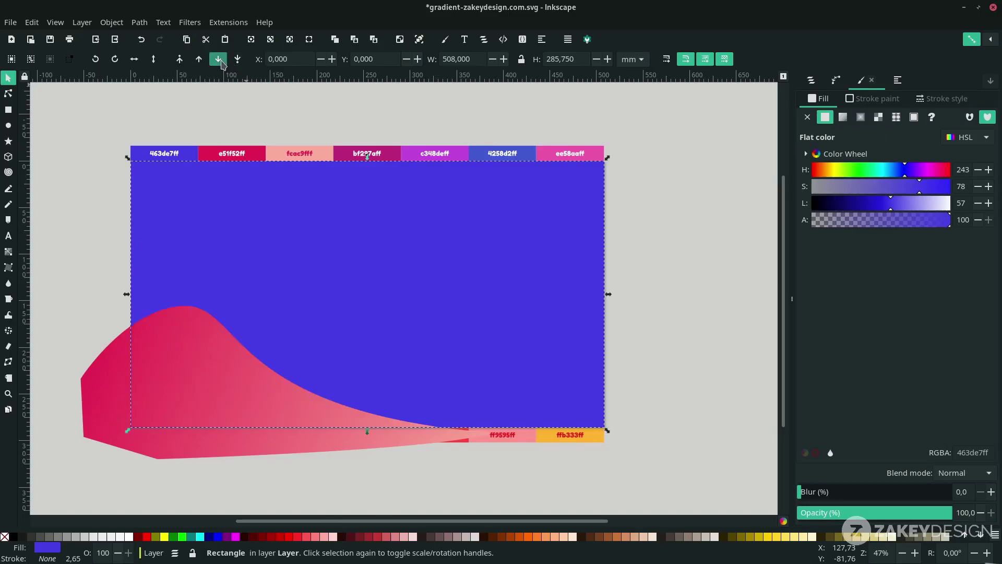
pyautogui.click(645, 290)
pyautogui.scroll(-1, 645, 290)
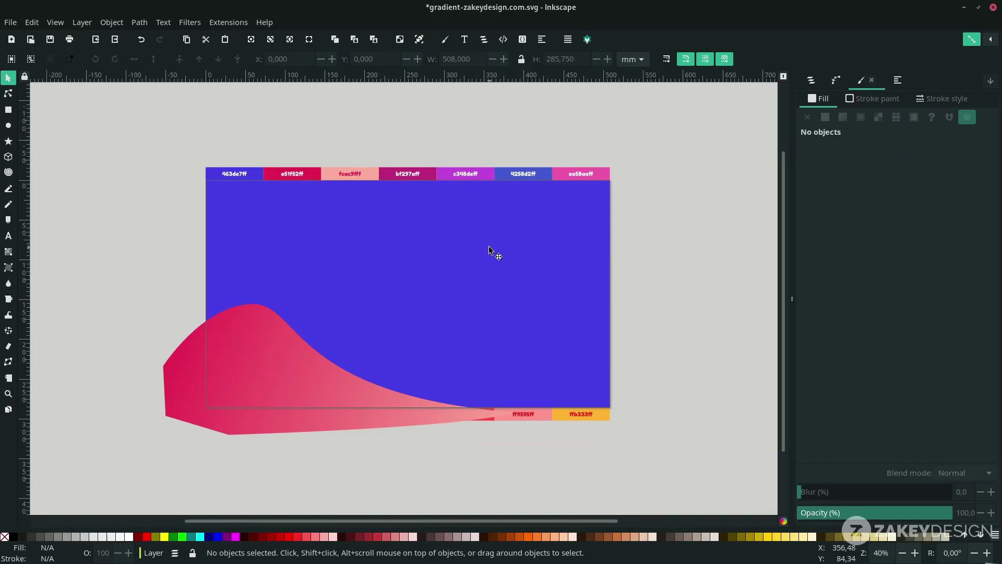
# - Duplicate the blue background rectangle and select the copy lying on top of the wave
pyautogui.click(488, 246)
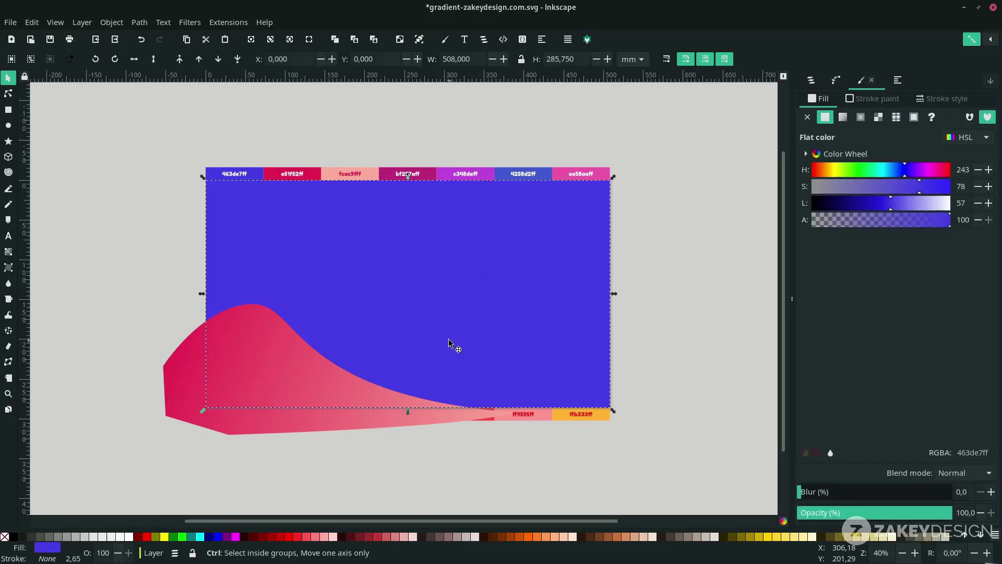
pyautogui.hotkey('ctrl', 'd')
pyautogui.click(643, 400)
pyautogui.click(447, 312)
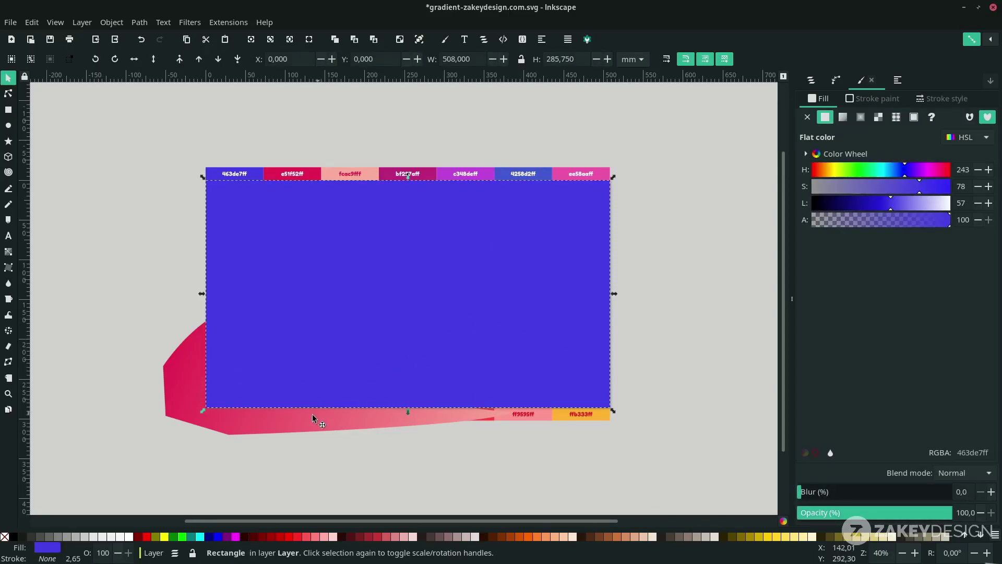
# - Clip the crimson-to-salmon wave to the page area using the duplicated rectangle, and clear the selection
pyautogui.keyDown('shift'); pyautogui.click(275, 428); pyautogui.keyUp('shift')
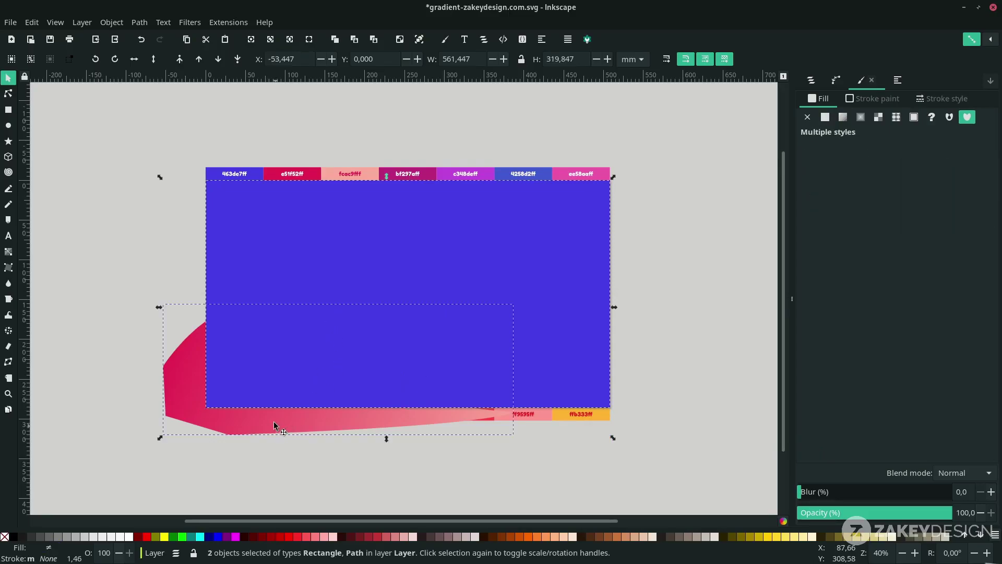
pyautogui.rightClick(319, 378)
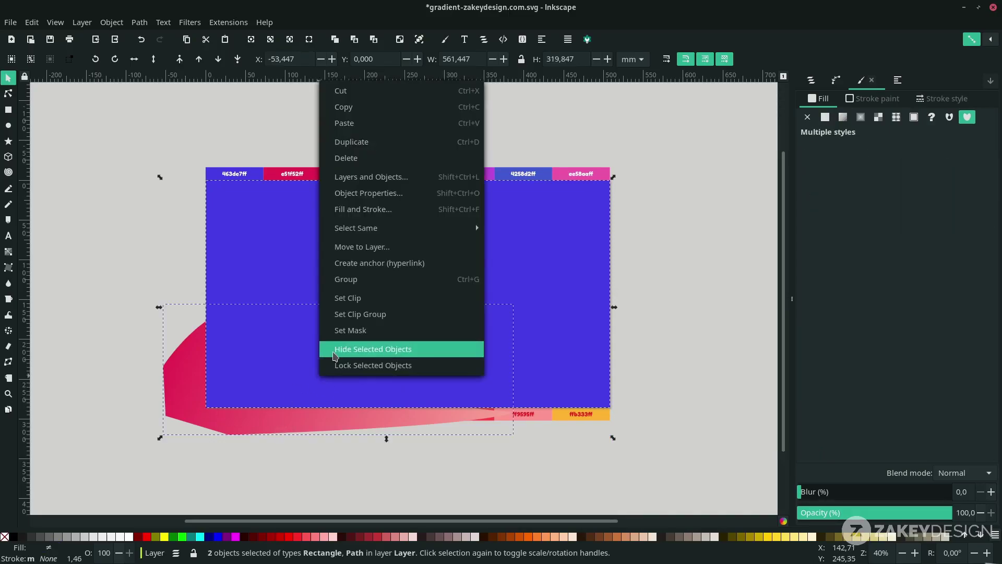
pyautogui.click(362, 306)
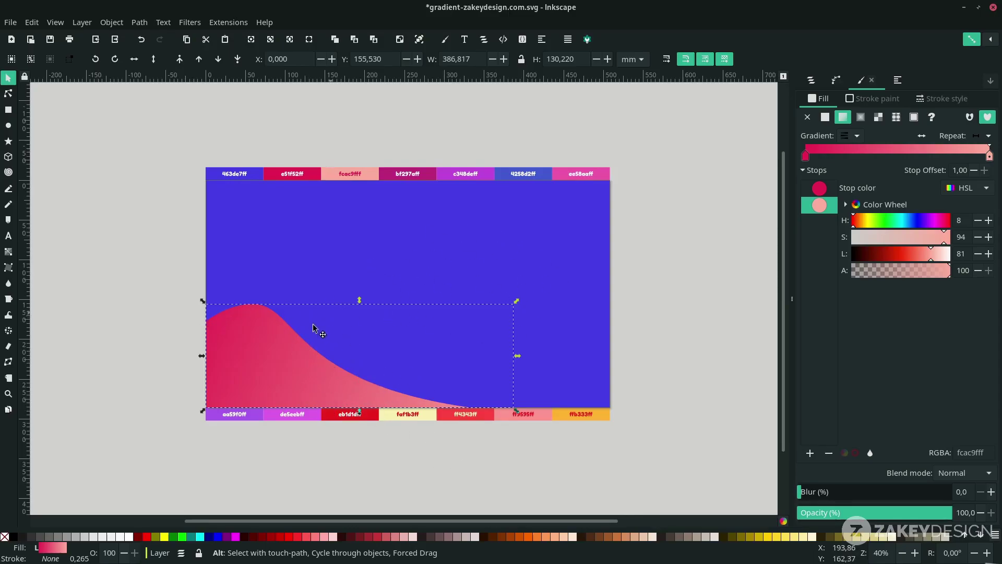
pyautogui.press('Escape')
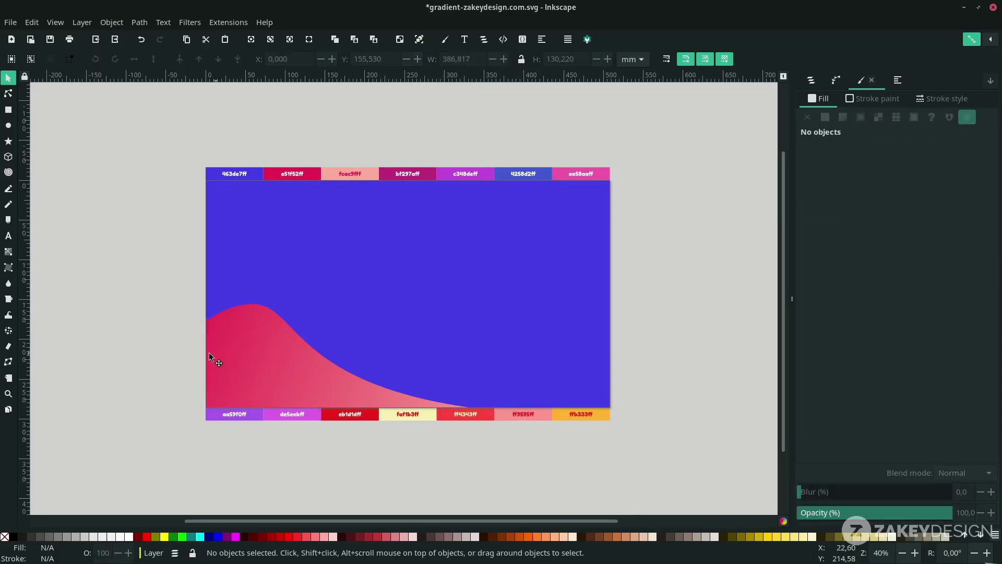
# - With snapping off, draw a closed second wave about 623 × 255 mm, cresting above the first and overhanging the page's sides and bottom edge
pyautogui.press('b')
pyautogui.click(610, 168)
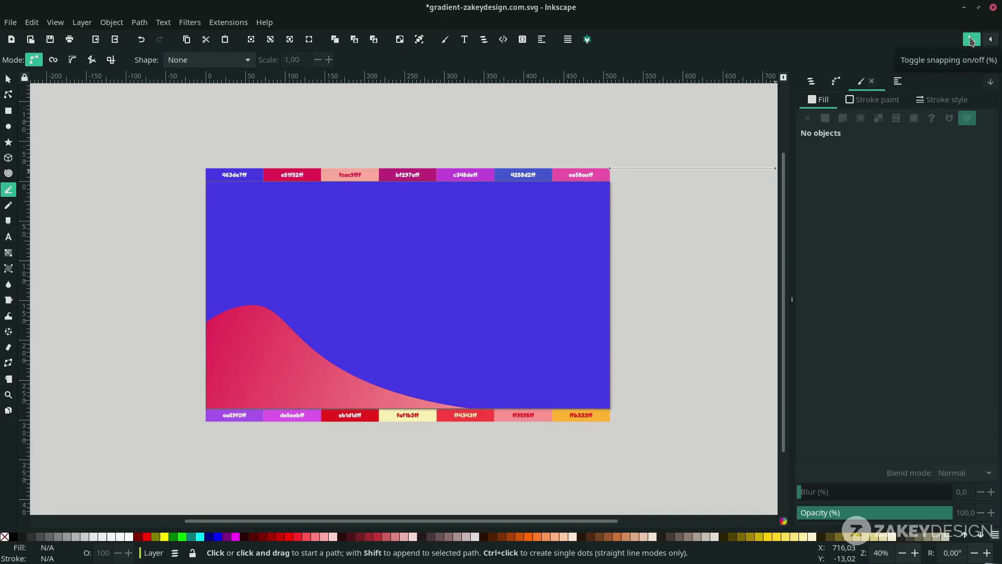
pyautogui.click(972, 40)
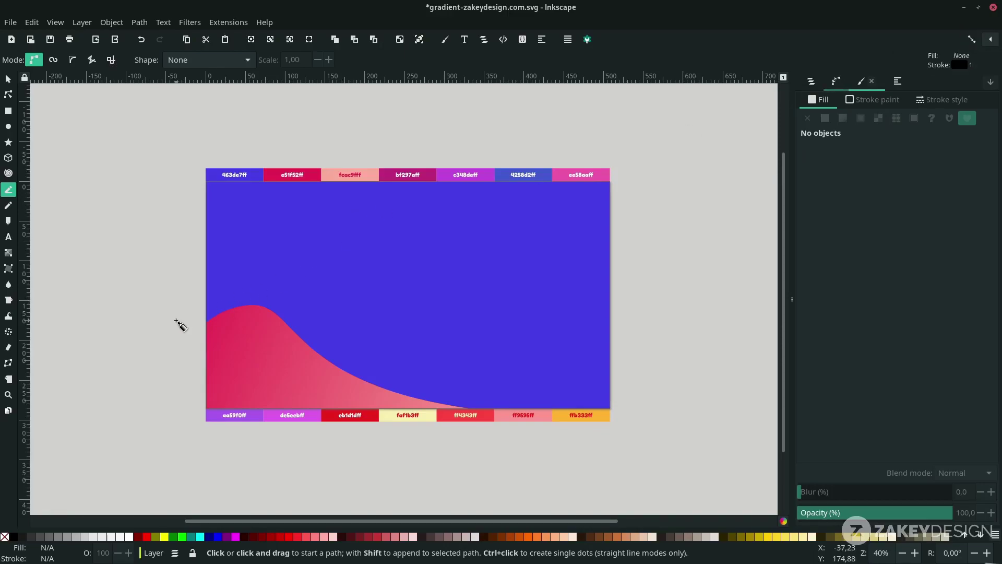
pyautogui.click(178, 331)
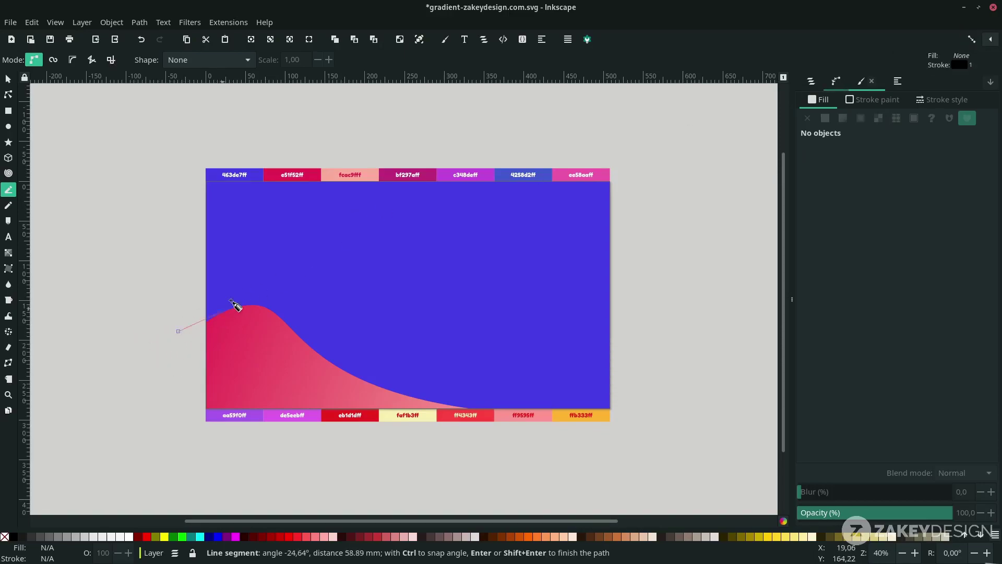
pyautogui.moveTo(308, 270); pyautogui.dragTo(411, 275)
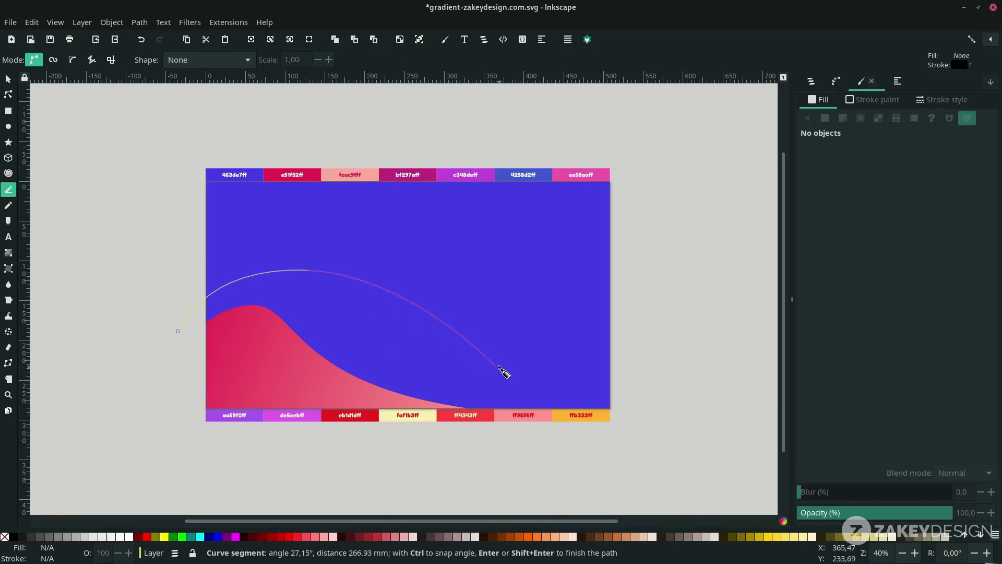
pyautogui.moveTo(525, 378); pyautogui.dragTo(664, 409)
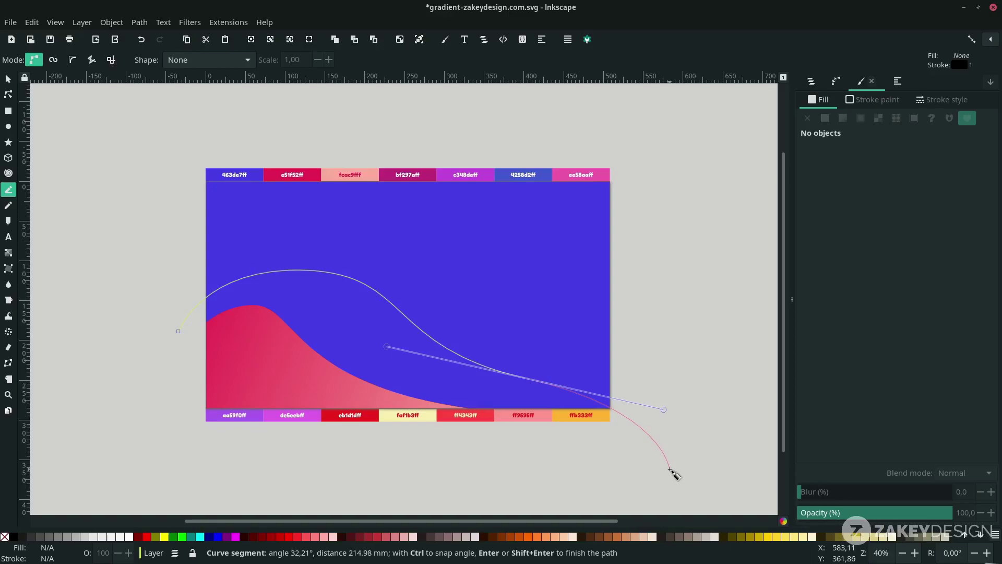
pyautogui.click(669, 466)
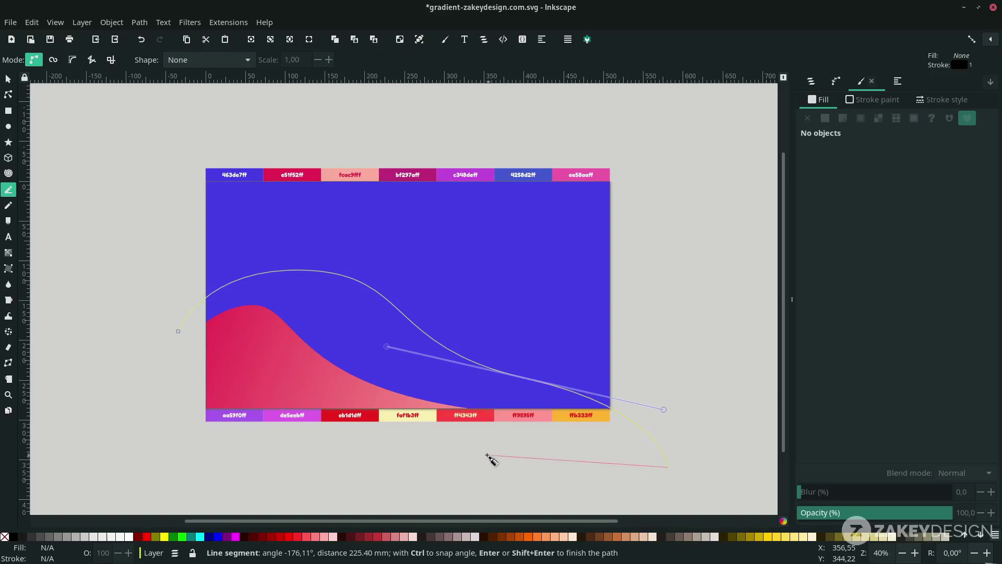
pyautogui.click(190, 474)
pyautogui.click(173, 383)
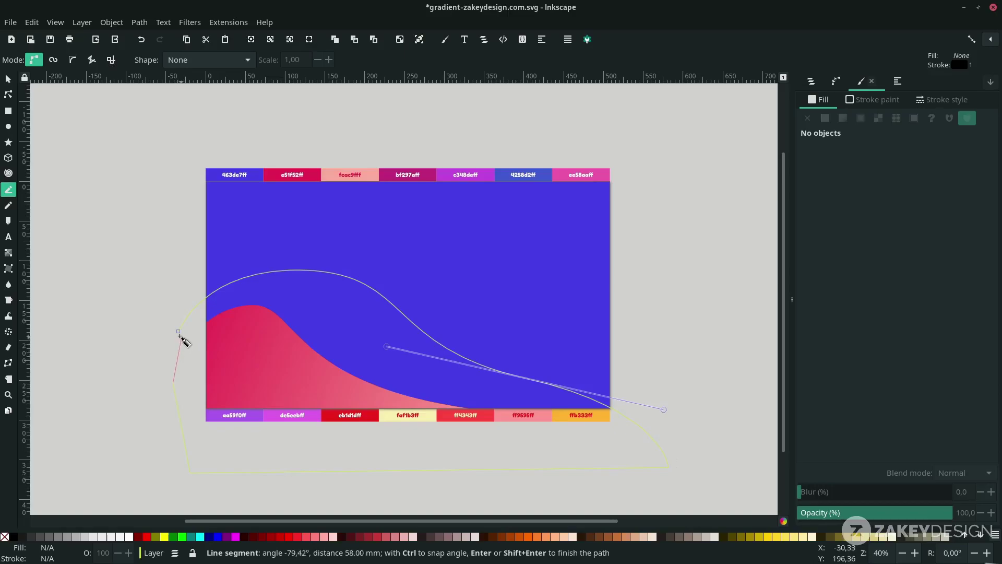
pyautogui.click(178, 332)
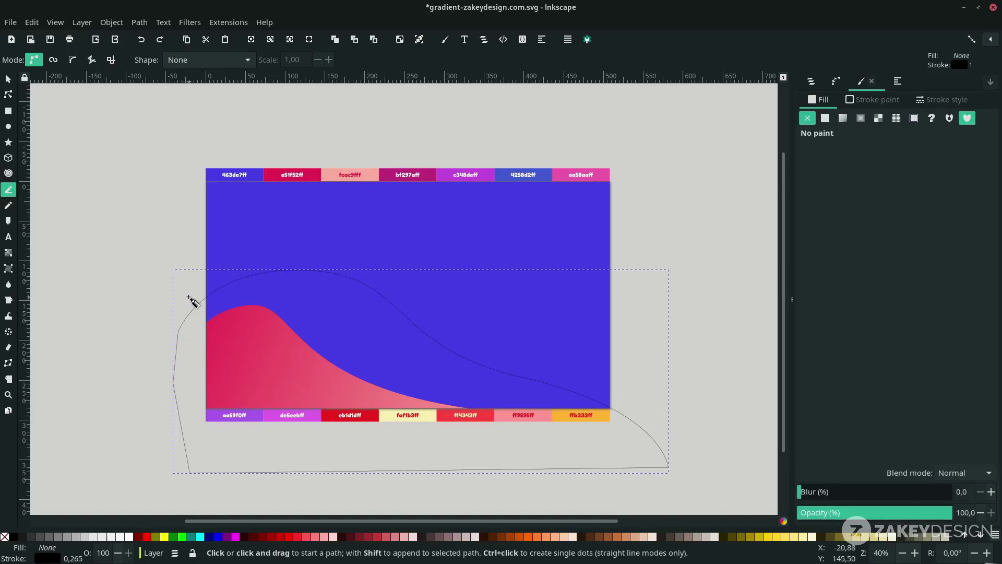
# - Fill the second wave with a diagonal linear gradient from bf297aff at its upper left to c348deff at its lower-right tip, sampled from the swatches
pyautogui.press('g')
pyautogui.moveTo(180, 295); pyautogui.dragTo(678, 468)
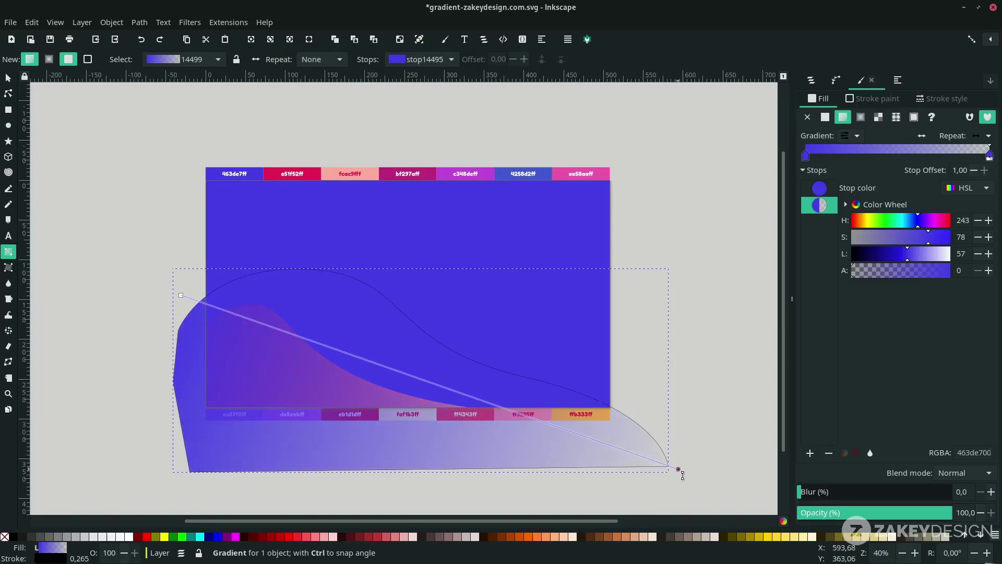
pyautogui.click(180, 295)
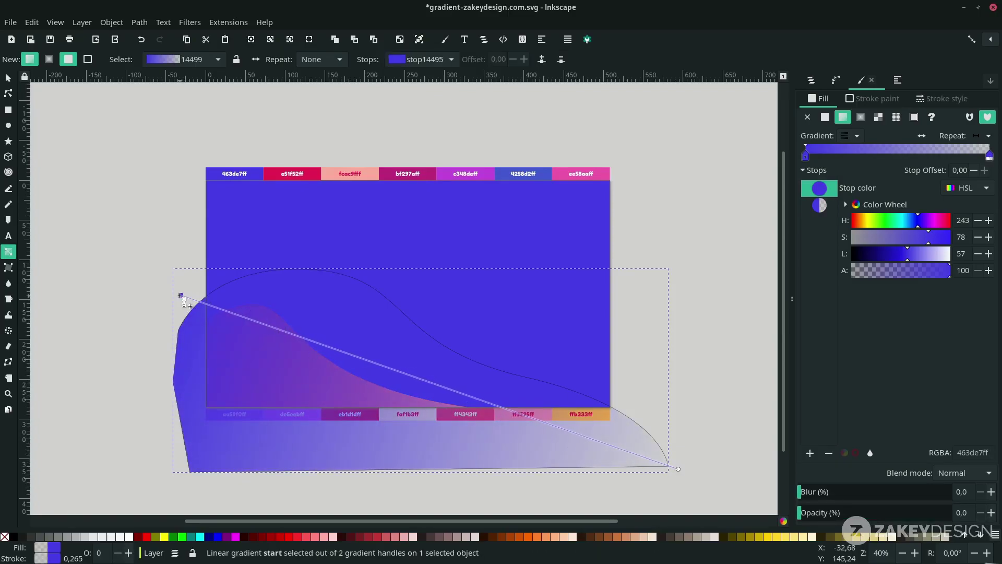
pyautogui.press('d')
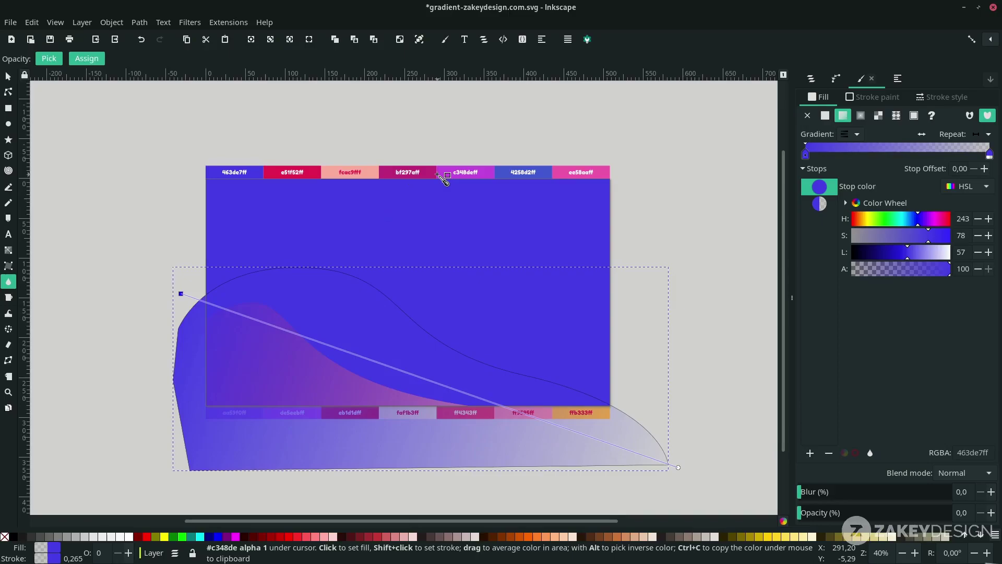
pyautogui.click(433, 173)
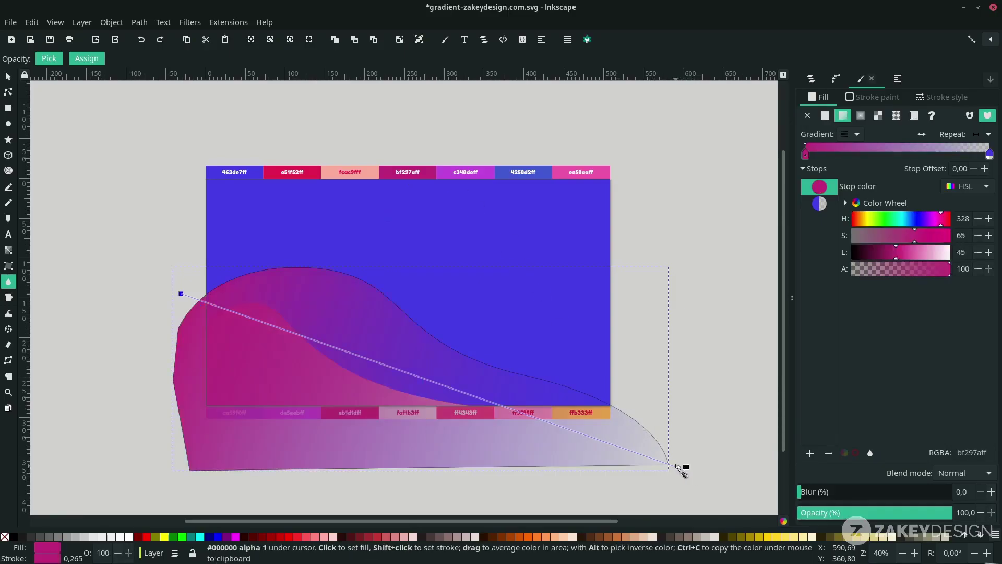
pyautogui.click(678, 466)
pyautogui.click(445, 175)
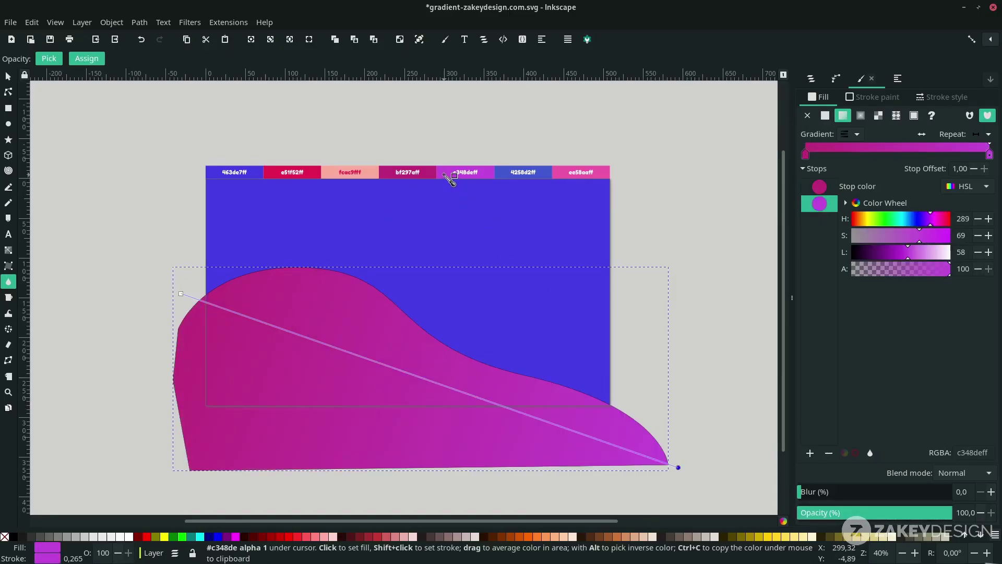
# - Lower the magenta-to-purple wave one level so it sits behind the first wave
pyautogui.press('s')
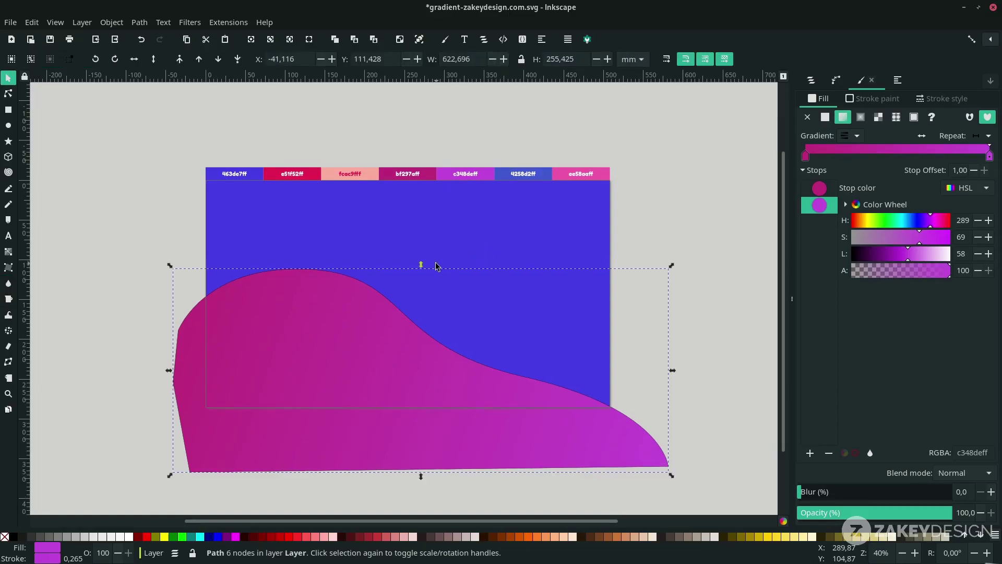
pyautogui.click(218, 59)
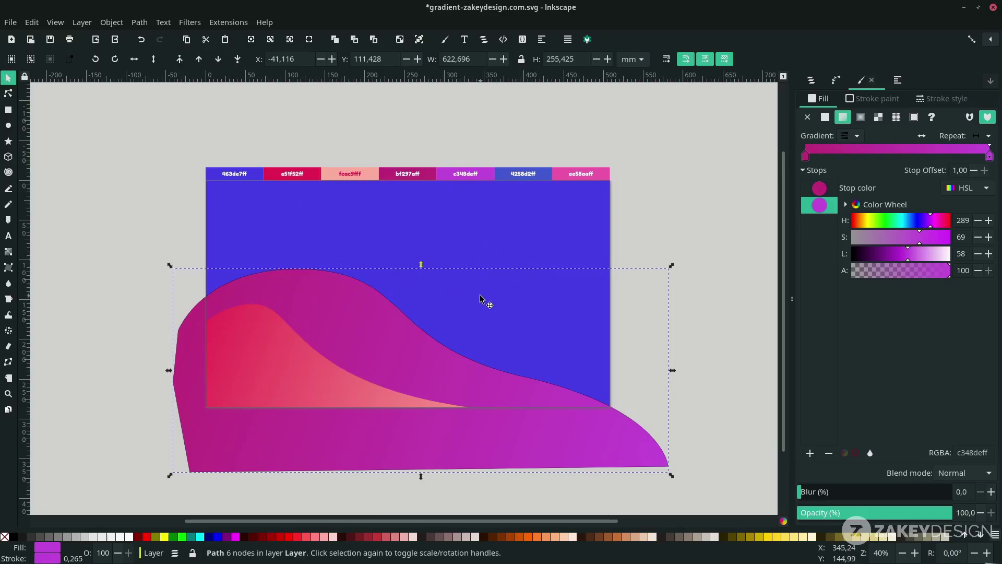
# - Duplicate the blue background, bring the copy to the front and use it to clip the second wave to the page
pyautogui.click(541, 305)
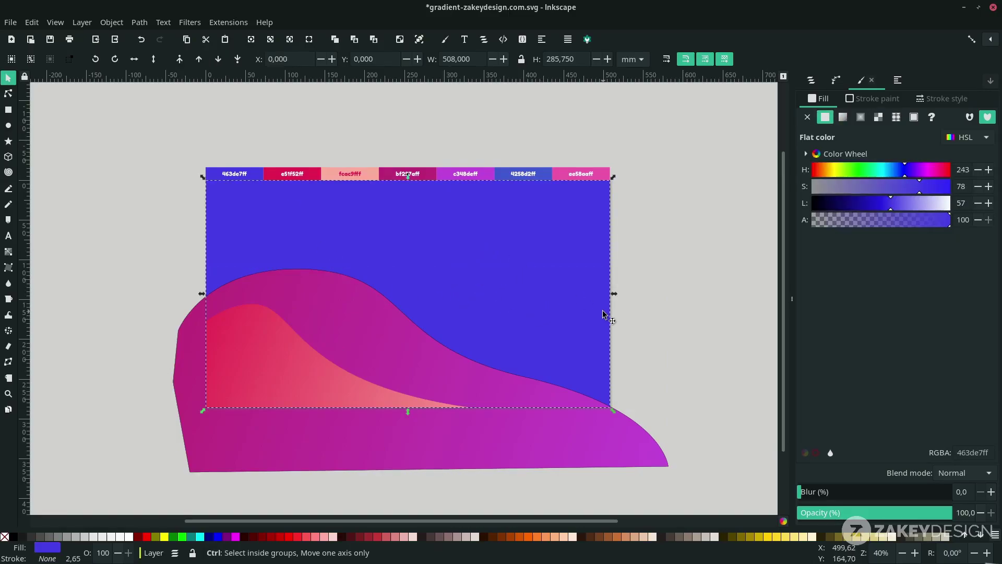
pyautogui.press('Home')
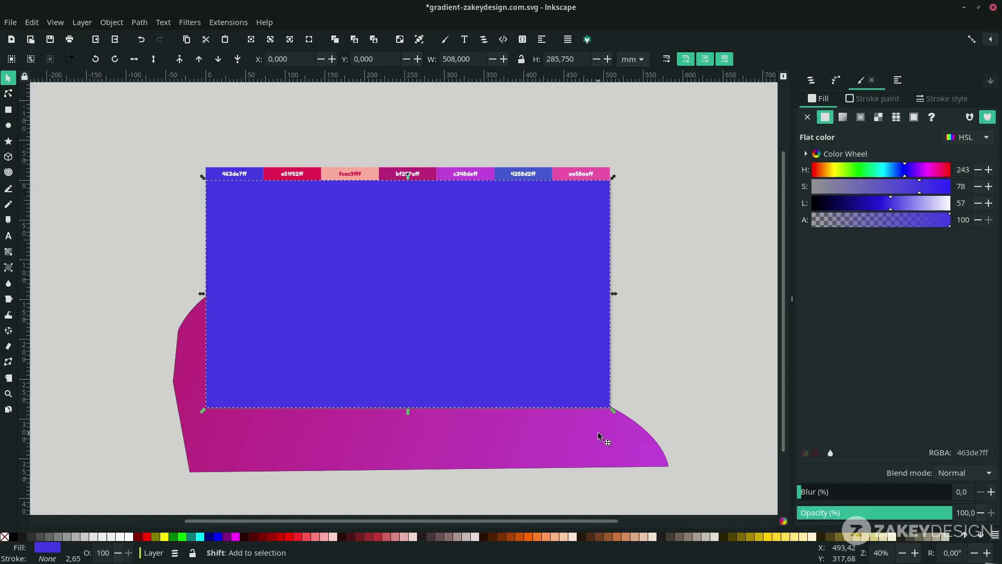
pyautogui.keyDown('shift'); pyautogui.click(600, 443); pyautogui.keyUp('shift')
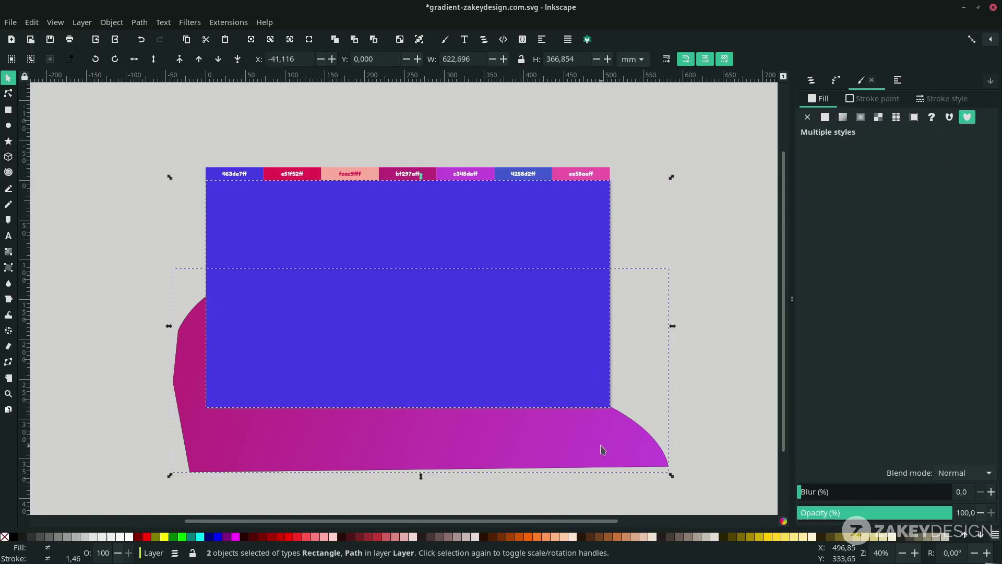
pyautogui.rightClick(600, 445)
pyautogui.click(671, 376)
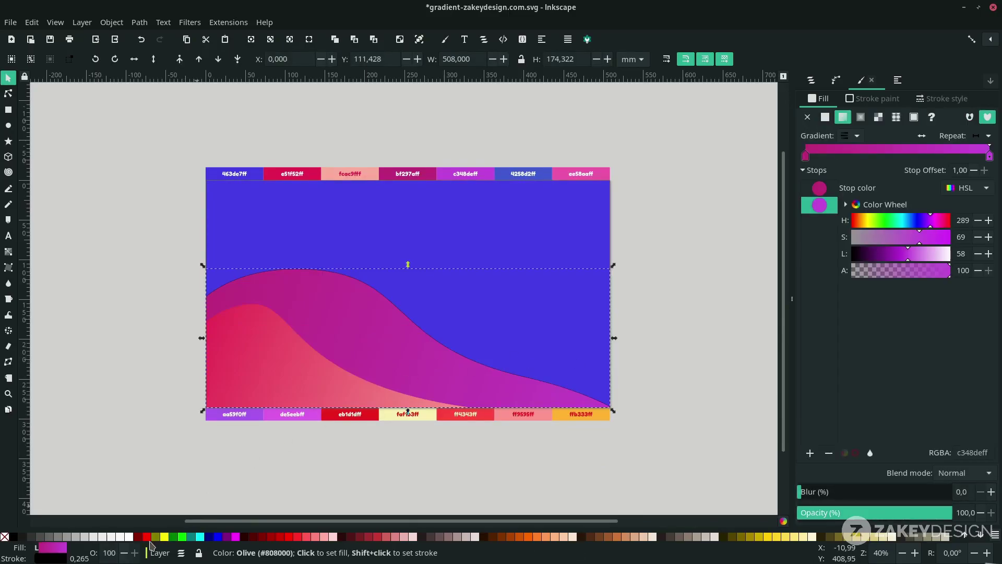
# - Remove the second wave's outline and adjust its nodes to shift the crest left and raise the right end
pyautogui.rightClick(60, 559)
pyautogui.click(91, 549)
pyautogui.click(577, 442)
pyautogui.scroll(1, 429, 317)
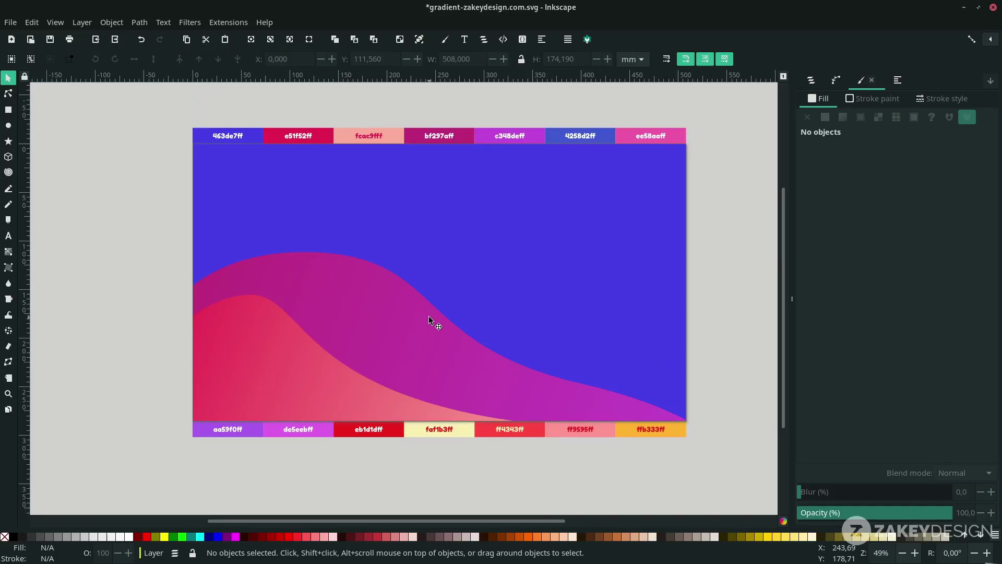
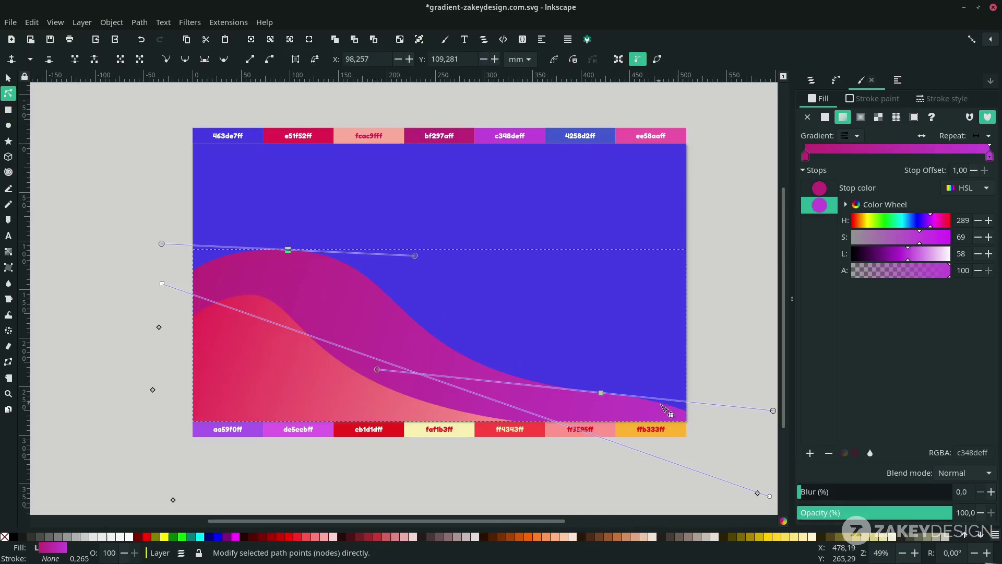
pyautogui.moveTo(602, 393); pyautogui.dragTo(615, 397)
# - Reshape the first wave by lengthening the crest's handle and extending its lower-right tip outward
pyautogui.click(277, 342)
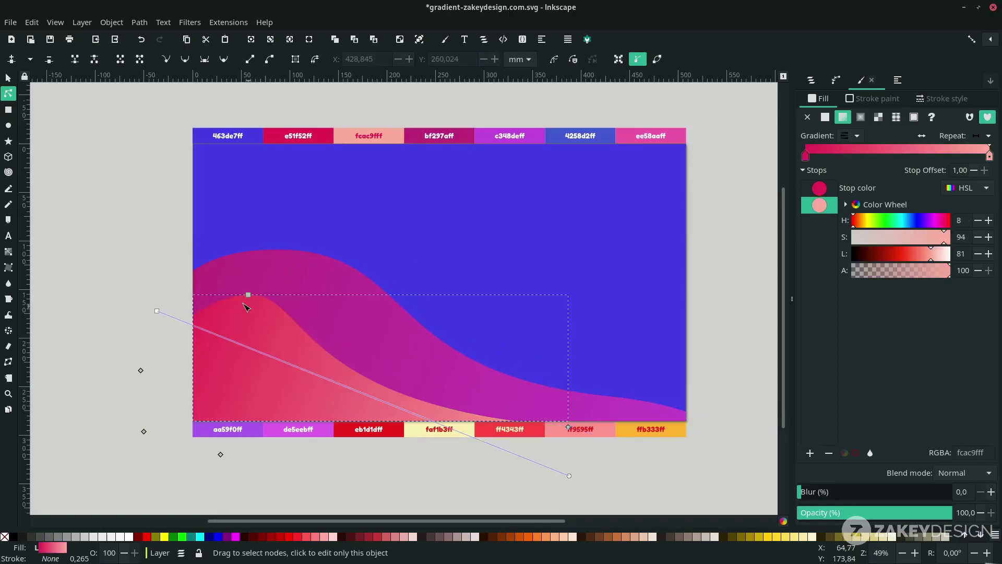
pyautogui.click(248, 295)
pyautogui.moveTo(316, 291); pyautogui.dragTo(375, 287)
pyautogui.moveTo(569, 427); pyautogui.dragTo(647, 426)
pyautogui.doubleClick(463, 387)
pyautogui.moveTo(464, 388); pyautogui.dragTo(411, 376)
pyautogui.hotkey('ctrl', 'z')
pyautogui.hotkey('ctrl', 'z')
pyautogui.press('Escape')
# - Draw a closed third wave about 578 × 248 mm over the other two, overhanging the page's sides and bottom edge
pyautogui.scroll(-1, 557, 319)
pyautogui.scroll(1, 587, 424)
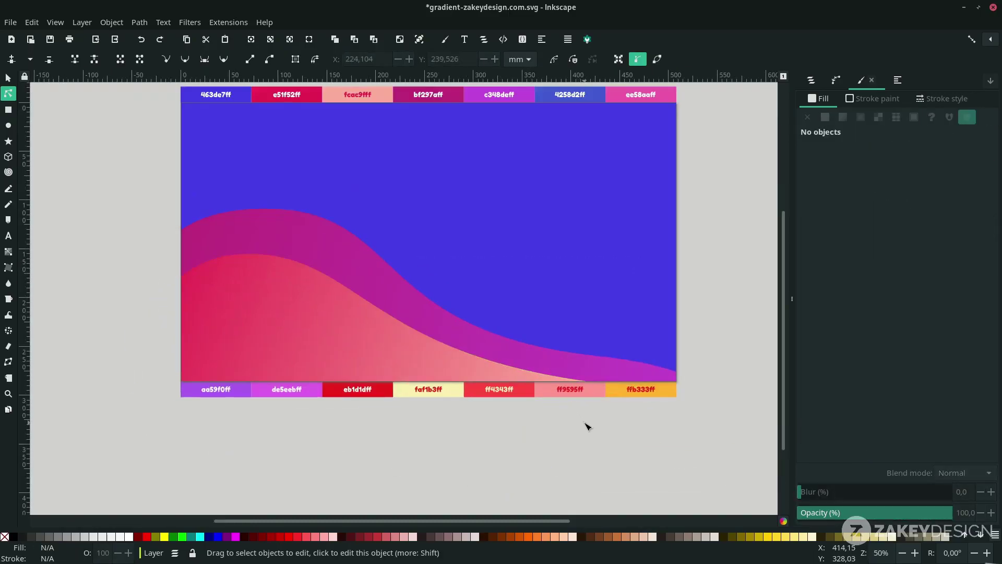
pyautogui.scroll(-1, 588, 425)
pyautogui.scroll(1, 645, 410)
pyautogui.press('b')
pyautogui.click(133, 259)
pyautogui.moveTo(286, 203); pyautogui.dragTo(386, 210)
pyautogui.moveTo(575, 365); pyautogui.dragTo(799, 398)
pyautogui.moveTo(401, 317); pyautogui.dragTo(485, 351)
pyautogui.moveTo(673, 353); pyautogui.dragTo(736, 390)
pyautogui.click(630, 440)
pyautogui.click(238, 446)
pyautogui.click(122, 425)
pyautogui.click(133, 259)
# - Fill the third wave with a diagonal linear gradient from 4258d2ff at its upper left to ee58aaff at its lower right, sampled from the swatches
pyautogui.scroll(-1, 379, 262)
pyautogui.press('g')
pyautogui.moveTo(226, 217); pyautogui.dragTo(584, 412)
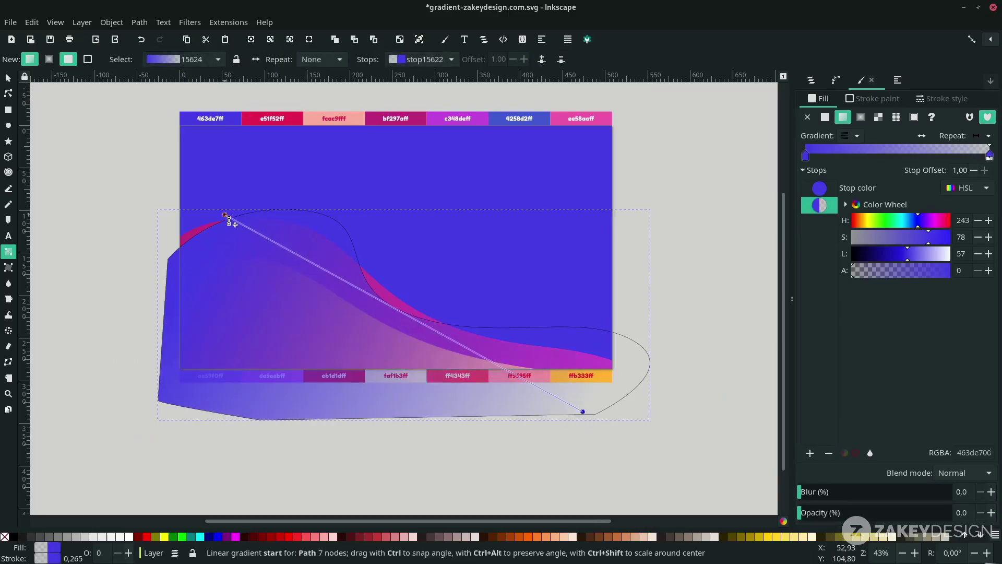
pyautogui.click(226, 217)
pyautogui.press('d')
pyautogui.click(543, 116)
pyautogui.click(584, 411)
pyautogui.click(581, 119)
# - Remove the third wave's outline and lower it two levels behind the first two waves
pyautogui.press('s')
pyautogui.click(611, 365)
pyautogui.rightClick(47, 558)
pyautogui.click(74, 548)
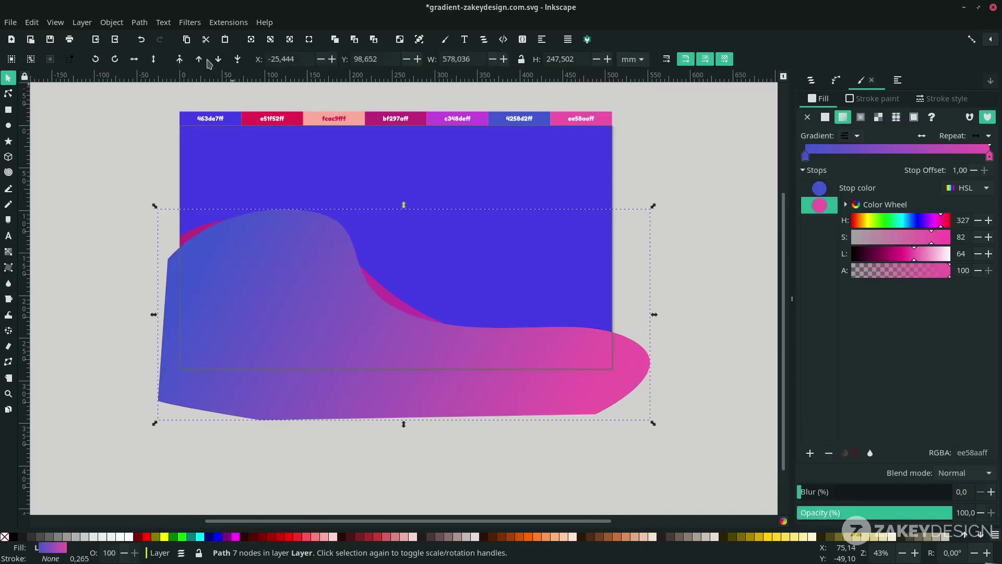
pyautogui.doubleClick(219, 59)
# - Duplicate the blue background and use the copy to clip the third wave to the page
pyautogui.click(556, 279)
pyautogui.hotkey('ctrl', 'd')
pyautogui.rightClick(638, 374)
pyautogui.click(679, 299)
pyautogui.click(679, 299)
# - Move the third wave's crest node slightly up and left and adjust its handles for a smoother crest
pyautogui.click(334, 225)
pyautogui.press('n')
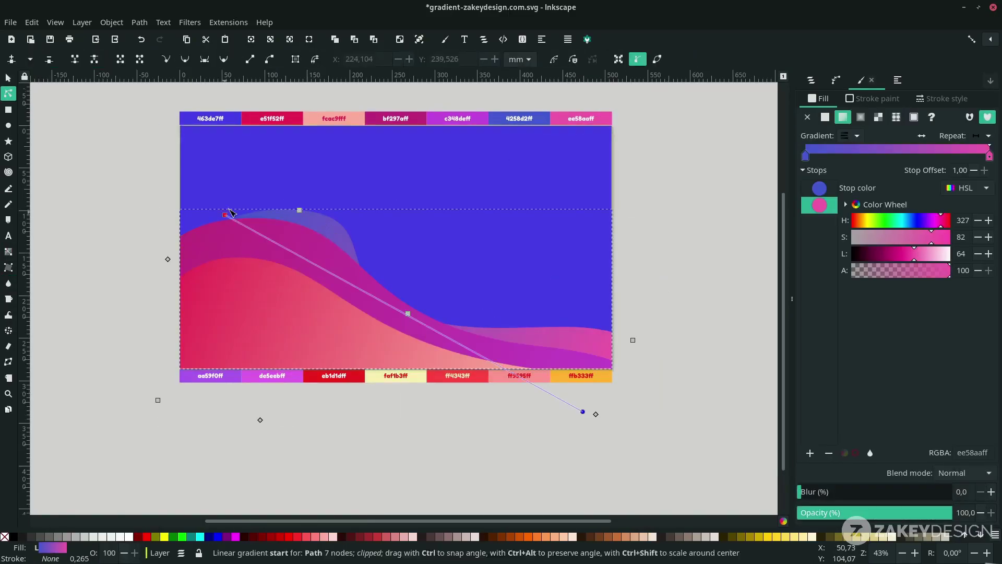
pyautogui.click(300, 210)
pyautogui.moveTo(300, 210); pyautogui.dragTo(275, 205)
pyautogui.moveTo(190, 199); pyautogui.dragTo(182, 197)
pyautogui.moveTo(361, 212); pyautogui.dragTo(359, 208)
# - Draw a closed fourth wave about 631 × 173 mm across the lower page, overhanging both sides and the bottom edge
pyautogui.press('b')
pyautogui.click(643, 301)
pyautogui.moveTo(463, 287); pyautogui.dragTo(376, 233)
pyautogui.moveTo(248, 315); pyautogui.dragTo(161, 308)
pyautogui.click(153, 396)
pyautogui.click(430, 417)
pyautogui.click(691, 405)
# - Give the fourth wave a linear gradient from e51f52ff to fcac9fff and lower it behind the other waves
pyautogui.press('g')
pyautogui.moveTo(246, 293); pyautogui.dragTo(668, 352)
pyautogui.press('s')
pyautogui.doubleClick(218, 59)
pyautogui.doubleClick(218, 59)
pyautogui.moveTo(452, 400); pyautogui.dragTo(457, 392)
pyautogui.hotkey('ctrl', 'z')
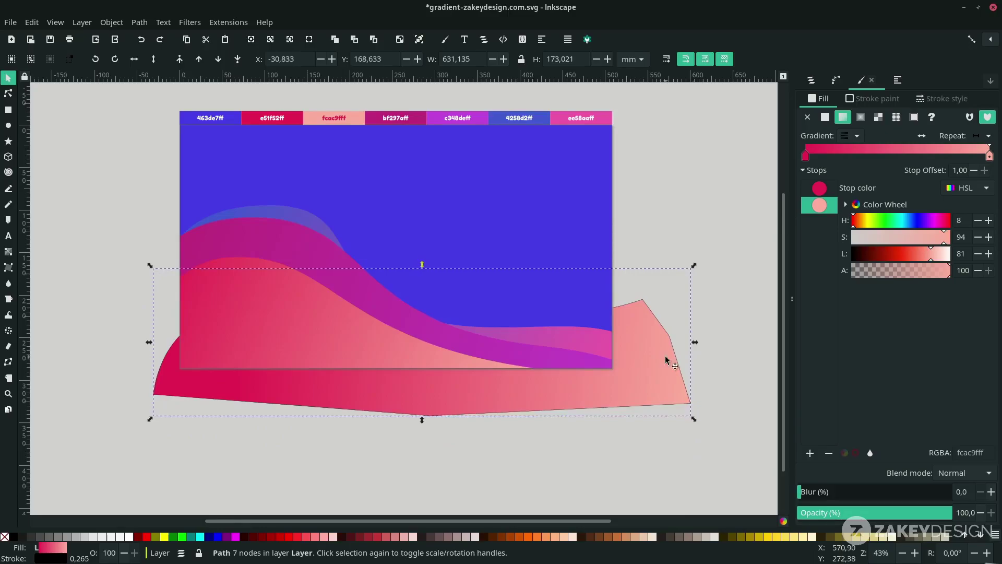
# - Redraw the fourth wave's gradient from right to left and recolour the wave with flat purple b261e8ff
pyautogui.click(8, 252)
pyautogui.moveTo(680, 411); pyautogui.dragTo(183, 328)
pyautogui.rightClick(109, 553)
pyautogui.click(125, 472)
pyautogui.click(679, 411)
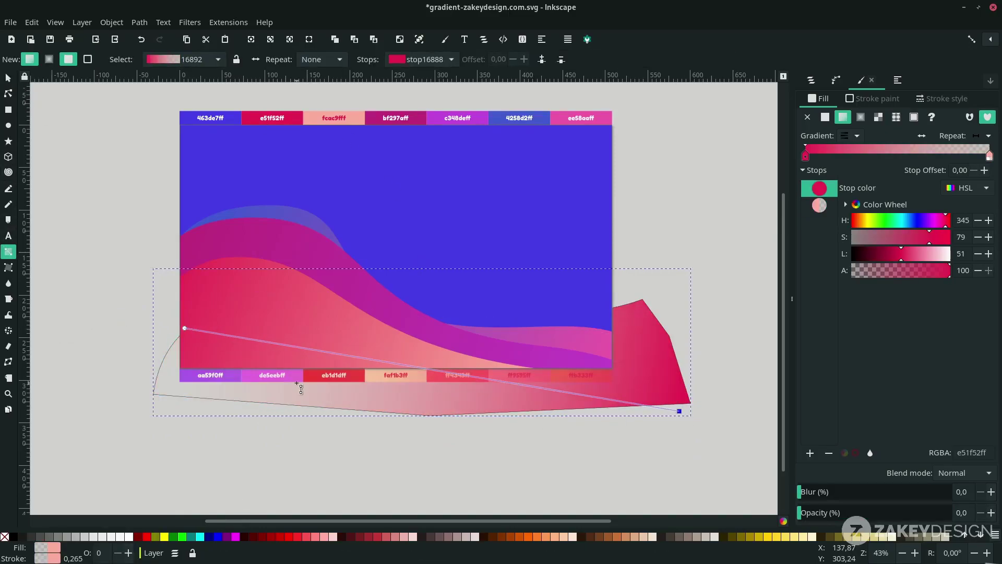
pyautogui.press('d')
pyautogui.click(295, 377)
pyautogui.click(235, 377)
pyautogui.press('s')
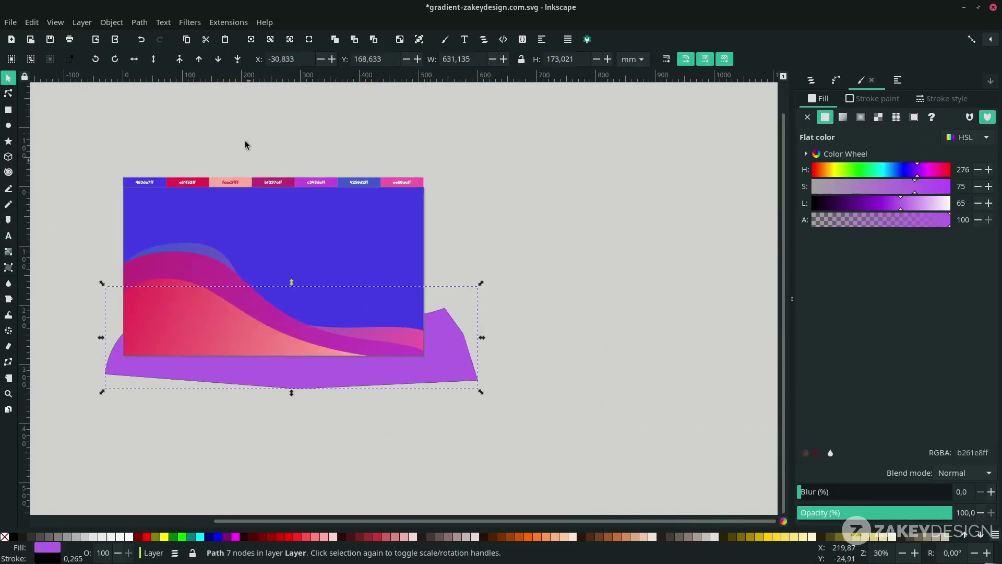
# - Remove the fourth wave's outline and clip it to the page with a duplicate of the blue background
pyautogui.hscroll(-2, 372, 307)
pyautogui.keyDown('shift'); pyautogui.click(5, 536); pyautogui.keyUp('shift')
pyautogui.click(443, 251)
pyautogui.hotkey('ctrl', 'd')
pyautogui.keyDown('shift'); pyautogui.click(579, 376); pyautogui.keyUp('shift')
pyautogui.click(649, 308)
pyautogui.hscroll(-1, 574, 298)
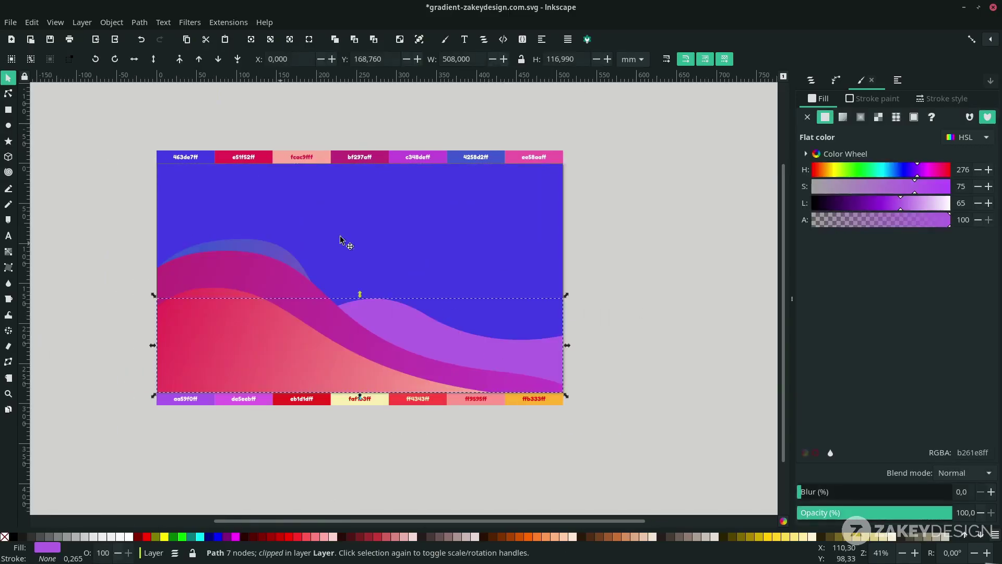
# - Fill the fourth wave with a left-to-right linear gradient from aa59f0ff to de5eebff, sampled from the swatches
pyautogui.press('n')
pyautogui.click(844, 117)
pyautogui.moveTo(563, 346); pyautogui.dragTo(596, 358)
pyautogui.moveTo(157, 345); pyautogui.dragTo(284, 322)
pyautogui.press('d')
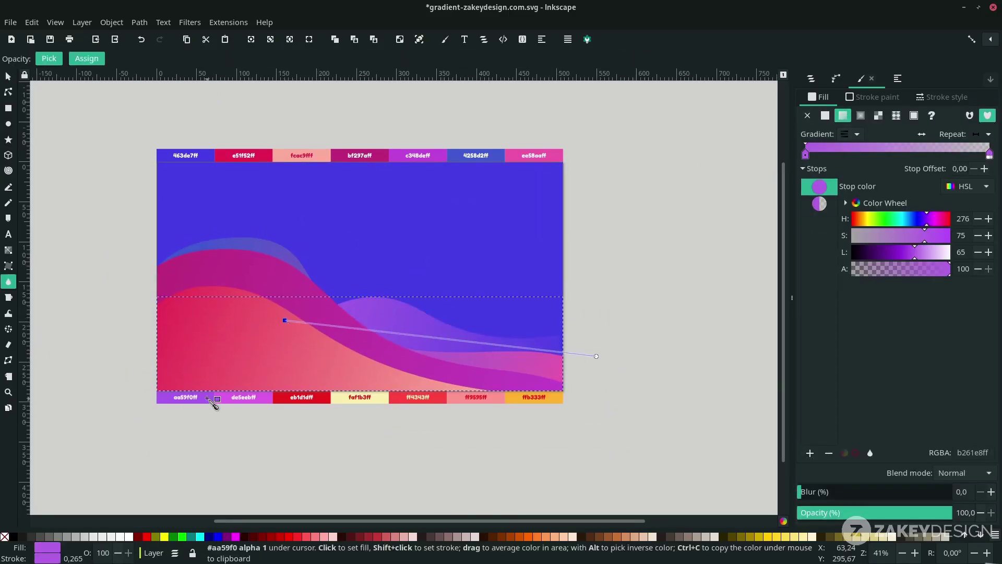
pyautogui.click(209, 399)
pyautogui.click(596, 358)
pyautogui.click(266, 400)
pyautogui.press('s')
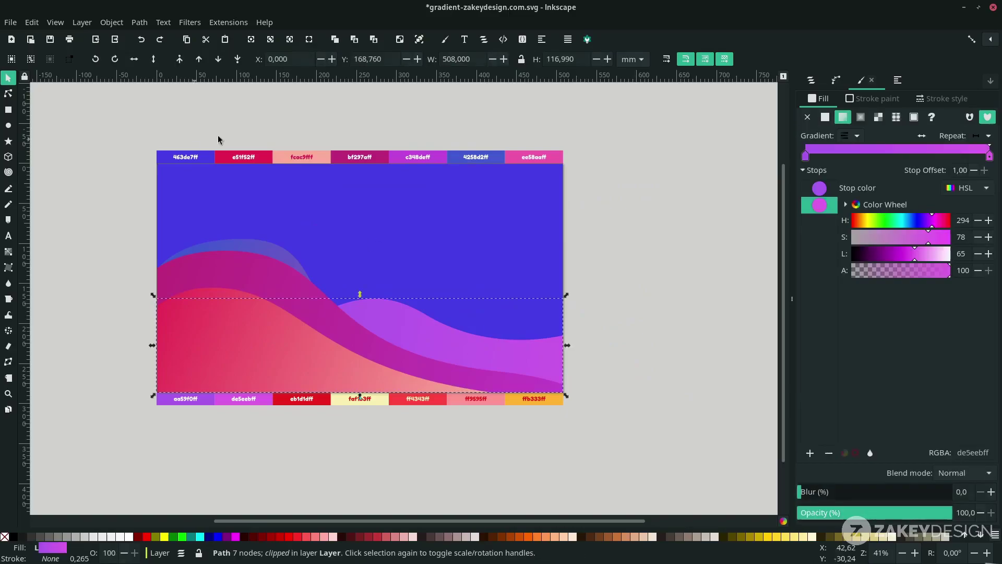
# - Draw a closed two-crested fifth wave about 601 × 220 mm and clip it to the page with a copy of the blue background
pyautogui.press('n')
pyautogui.click(700, 394)
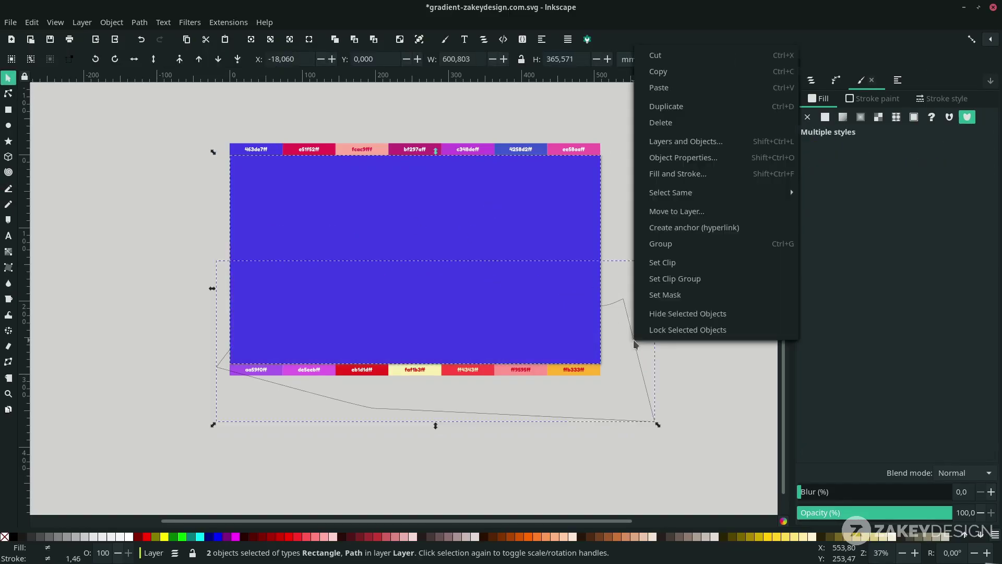
pyautogui.click(510, 280)
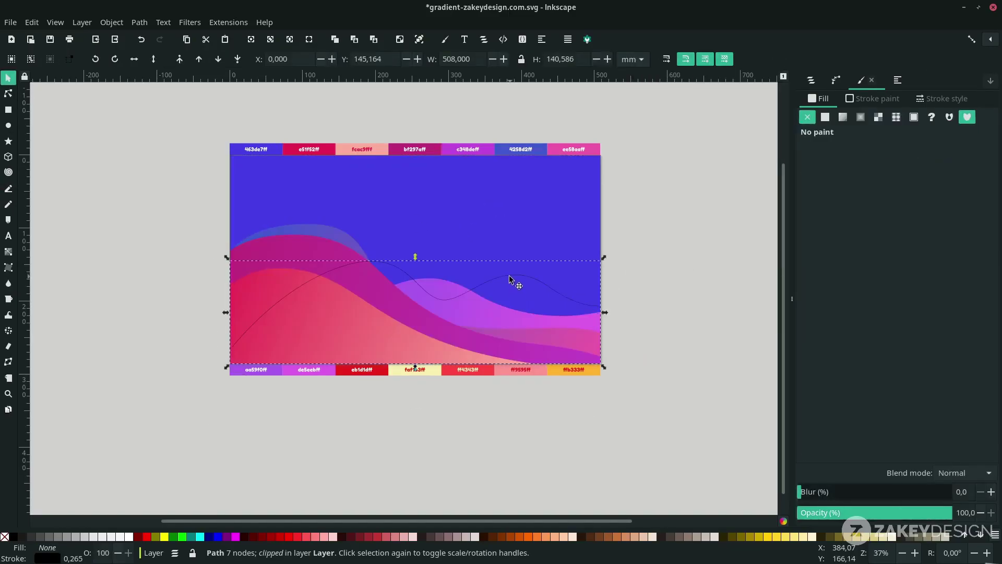
# - Fill the fifth wave with an upward gradient from eb1d1dff to faf1b3ff, without outline, and lower it behind the other waves
pyautogui.press('g')
pyautogui.moveTo(422, 350); pyautogui.dragTo(460, 282)
pyautogui.click(422, 350)
pyautogui.press('d')
pyautogui.click(380, 368)
pyautogui.click(460, 280)
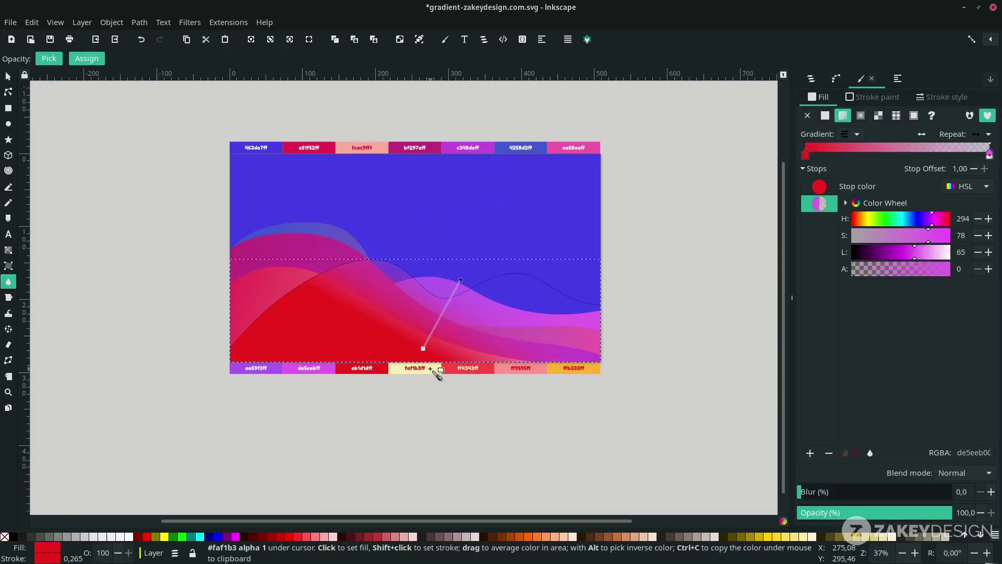
pyautogui.click(432, 371)
pyautogui.press('s')
pyautogui.click(427, 281)
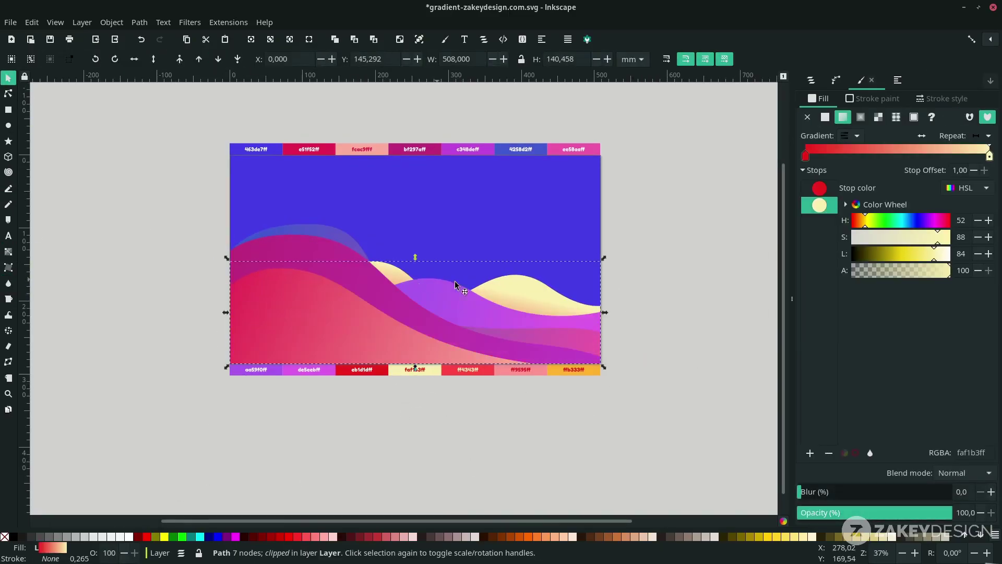
# - Raise the fifth wave's dip and first crest, and move the gradient's red start up towards its cream end
pyautogui.press('n')
pyautogui.moveTo(443, 299); pyautogui.dragTo(438, 291)
pyautogui.moveTo(335, 268); pyautogui.dragTo(323, 261)
pyautogui.click(524, 290)
pyautogui.moveTo(423, 350); pyautogui.dragTo(434, 308)
pyautogui.moveTo(439, 276)
pyautogui.mouseDown()
pyautogui.moveTo(459, 264)
pyautogui.moveTo(448, 262)
pyautogui.mouseUp()
pyautogui.press('s')
# - Draw a closed sixth wave with a broad left crest, a dip and a right-hand rise, overhanging the page's sides and bottom edge
pyautogui.press('b')
pyautogui.click(609, 248)
pyautogui.moveTo(532, 286); pyautogui.dragTo(508, 320)
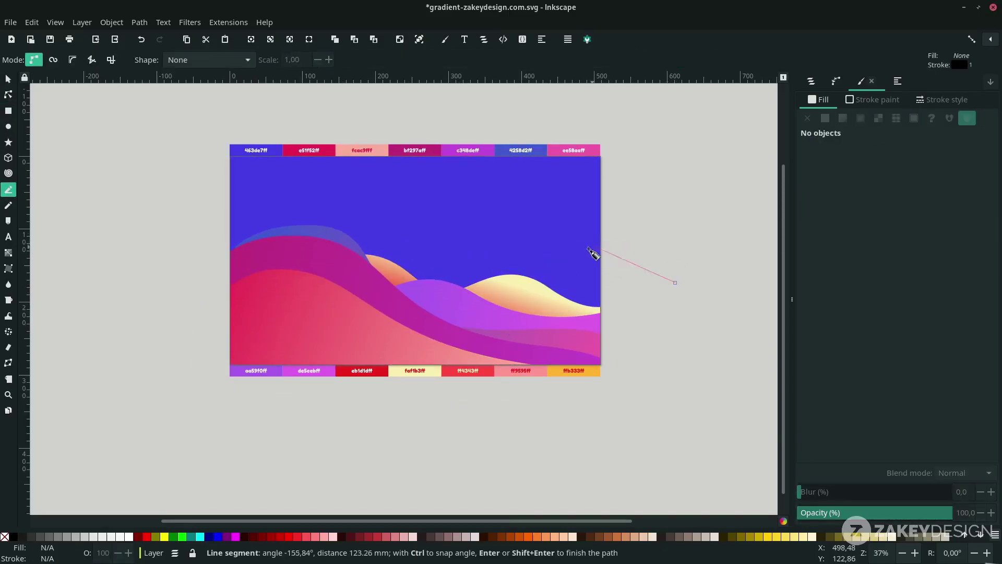
pyautogui.moveTo(317, 237); pyautogui.dragTo(219, 264)
pyautogui.click(188, 363)
pyautogui.click(401, 444)
pyautogui.click(639, 412)
pyautogui.click(675, 283)
# - Duplicate the blue background and use the copy to clip the sixth wave to the page
pyautogui.press('s')
pyautogui.hotkey('ctrl', 'd')
pyautogui.keyDown('shift'); pyautogui.click(634, 259); pyautogui.keyUp('shift')
pyautogui.click(513, 261)
# - Fill the sixth wave with a vertical linear gradient from ff9595ff at the crest to ff4343ff below, sampled from the swatches
pyautogui.press('g')
pyautogui.moveTo(453, 241); pyautogui.dragTo(453, 349)
pyautogui.press('d')
pyautogui.click(538, 369)
pyautogui.click(453, 349)
pyautogui.click(483, 369)
pyautogui.press('s')
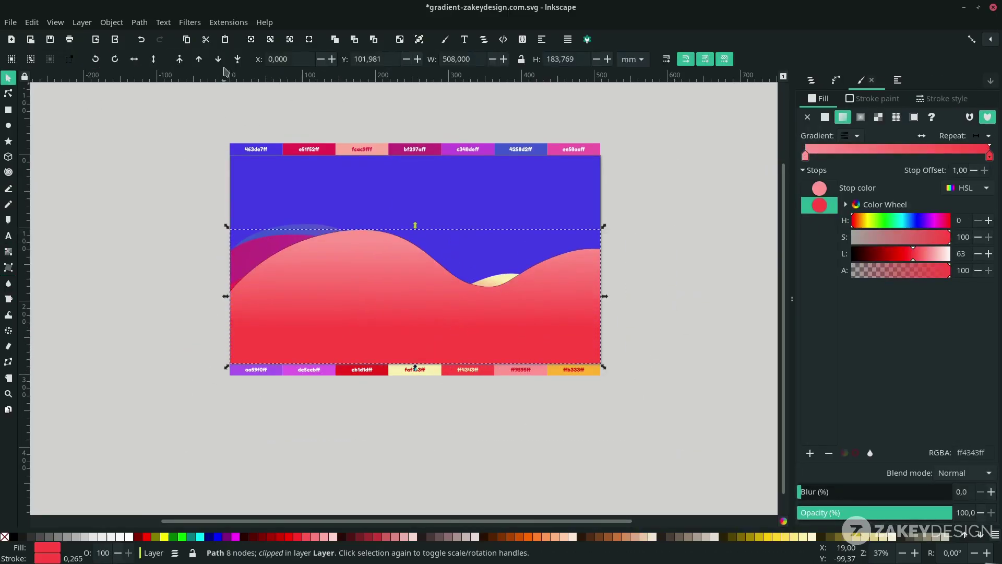
# - Lower the sixth wave four levels behind the other waves and remove its outline
pyautogui.click(218, 60)
pyautogui.click(219, 60)
pyautogui.click(218, 60)
pyautogui.click(219, 60)
# - Reshape the sixth wave's crest and dip by adjusting their nodes
pyautogui.click(700, 237)
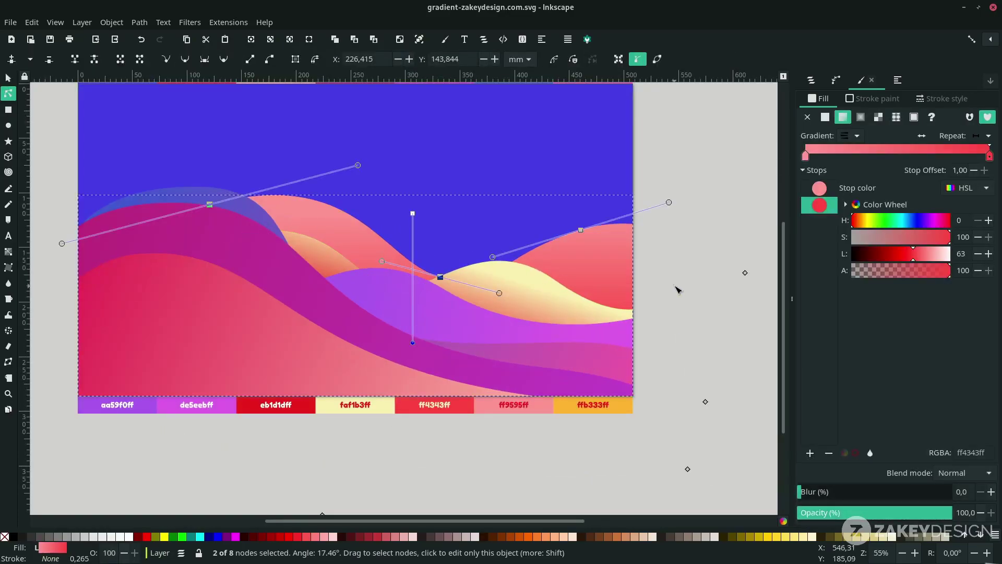
pyautogui.click(677, 288)
pyautogui.scroll(-1, 677, 289)
pyautogui.click(345, 448)
# - Reshape the blue-to-pink third wave's crest, moving its node to about X 92 mm, Y 82 mm and levelling its handles
pyautogui.press('s')
pyautogui.click(353, 223)
pyautogui.press('n')
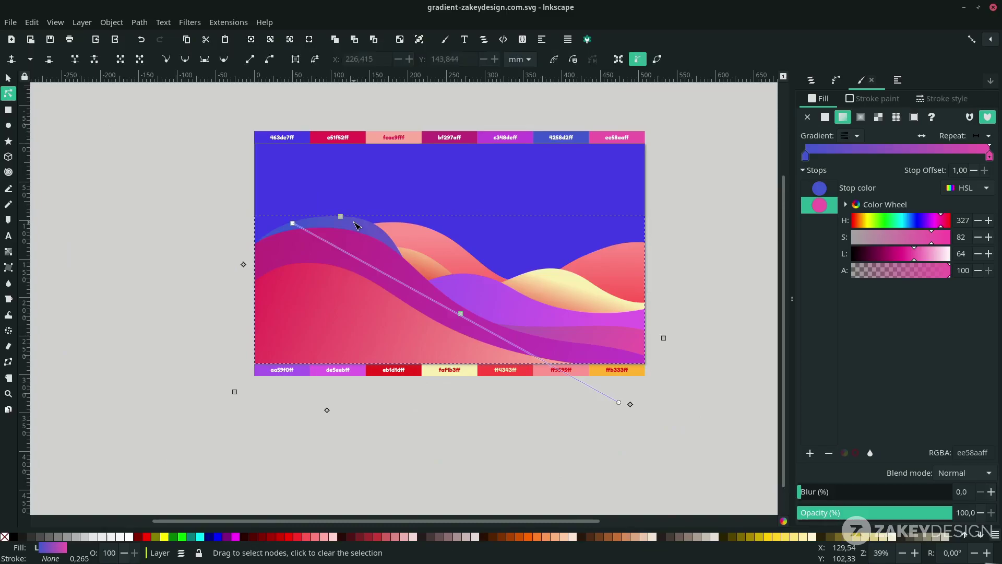
pyautogui.scroll(3, 313, 212)
pyautogui.moveTo(379, 231); pyautogui.dragTo(343, 210)
pyautogui.scroll(-2, 487, 232)
pyautogui.hscroll(1, 417, 224)
pyautogui.moveTo(416, 221)
pyautogui.mouseDown()
pyautogui.moveTo(440, 220)
pyautogui.moveTo(424, 220)
pyautogui.mouseUp()
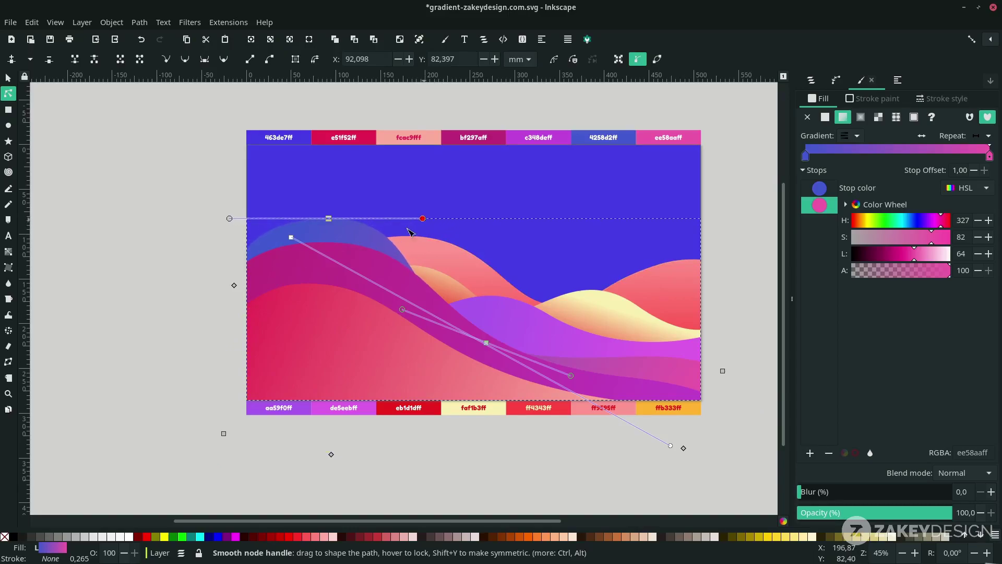
# - Shorten the third wave's gradient so both ends lie within the page, and move its crest node to about X 89 mm, Y 92 mm
pyautogui.click(291, 237)
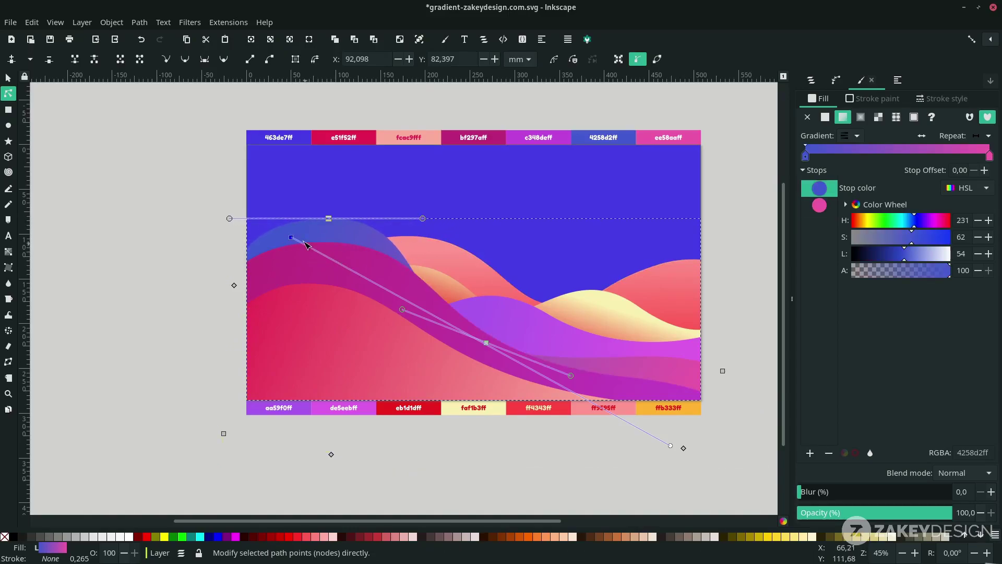
pyautogui.moveTo(292, 238); pyautogui.dragTo(313, 241)
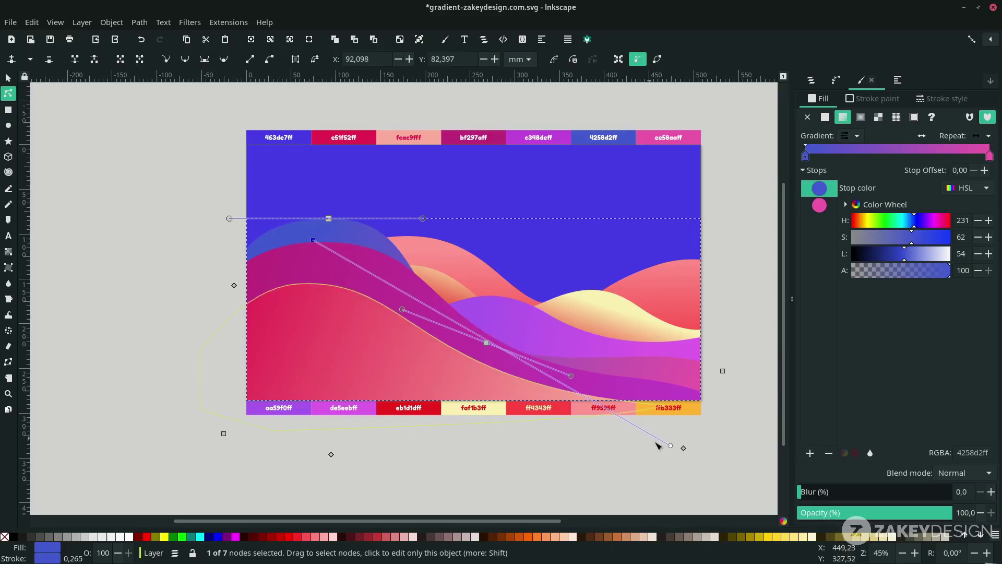
pyautogui.moveTo(554, 372); pyautogui.dragTo(585, 391)
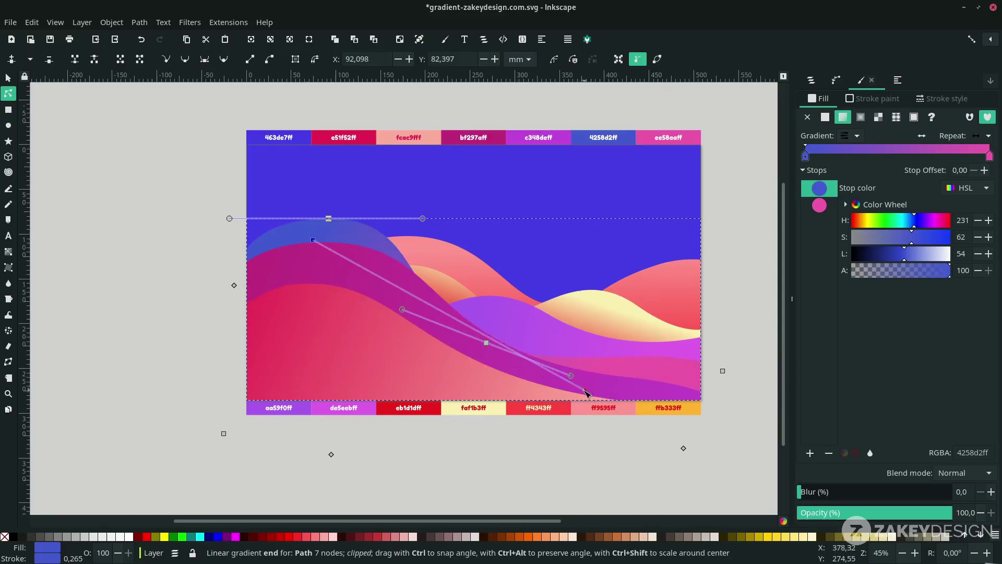
pyautogui.moveTo(526, 371); pyautogui.dragTo(522, 368)
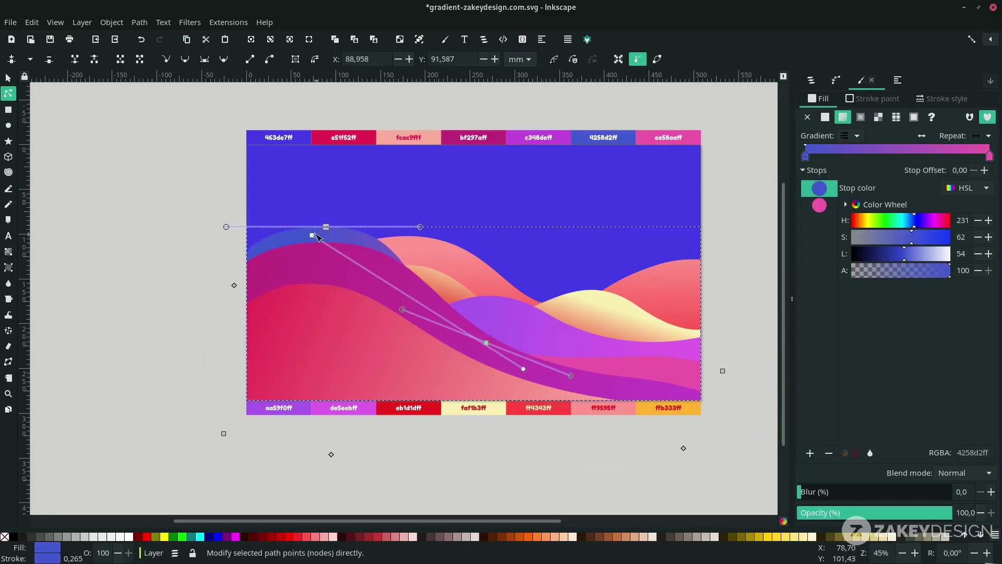
# - Shorten the purple fourth wave's gradient by repositioning its start and end
pyautogui.scroll(-2, 493, 298)
pyautogui.scroll(2, 569, 339)
pyautogui.click(383, 357)
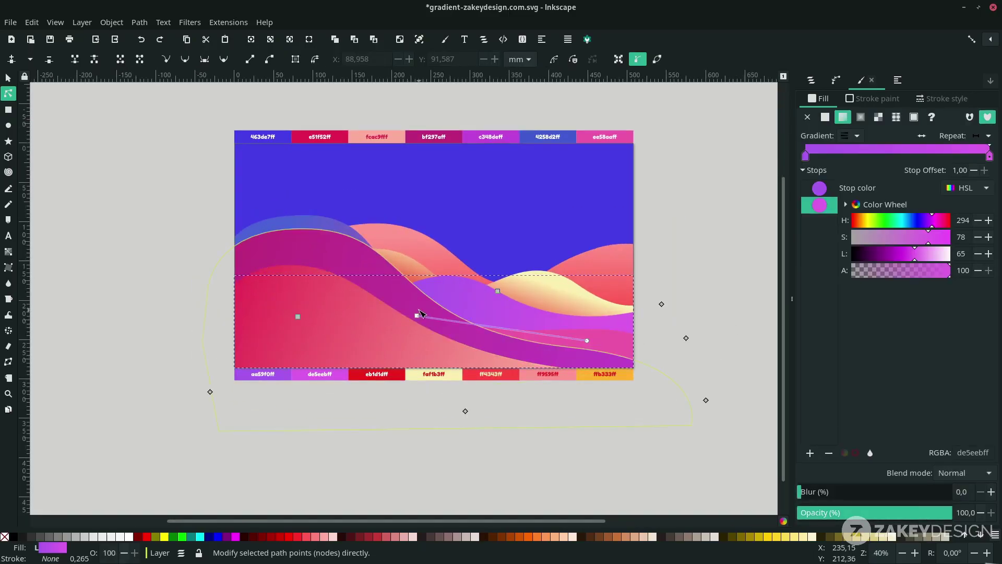
pyautogui.moveTo(454, 306); pyautogui.dragTo(444, 310)
pyautogui.moveTo(587, 341); pyautogui.dragTo(546, 336)
pyautogui.moveTo(443, 311); pyautogui.dragTo(414, 322)
# - Reposition both ends of the cream fifth wave's gradient so the colours blend steeply from crest to base
pyautogui.click(514, 292)
pyautogui.moveTo(467, 259)
pyautogui.mouseDown()
pyautogui.moveTo(498, 297)
pyautogui.moveTo(554, 283)
pyautogui.moveTo(479, 260)
pyautogui.moveTo(483, 248)
pyautogui.mouseUp()
pyautogui.moveTo(415, 322); pyautogui.dragTo(456, 320)
pyautogui.moveTo(483, 248); pyautogui.dragTo(470, 276)
# - Redirect the red sixth wave's gradient so it runs steeply from above the wave down into it
pyautogui.click(458, 264)
pyautogui.moveTo(485, 227)
pyautogui.mouseDown()
pyautogui.moveTo(512, 227)
pyautogui.moveTo(499, 226)
pyautogui.mouseUp()
pyautogui.moveTo(475, 328); pyautogui.dragTo(469, 353)
pyautogui.press('Escape')
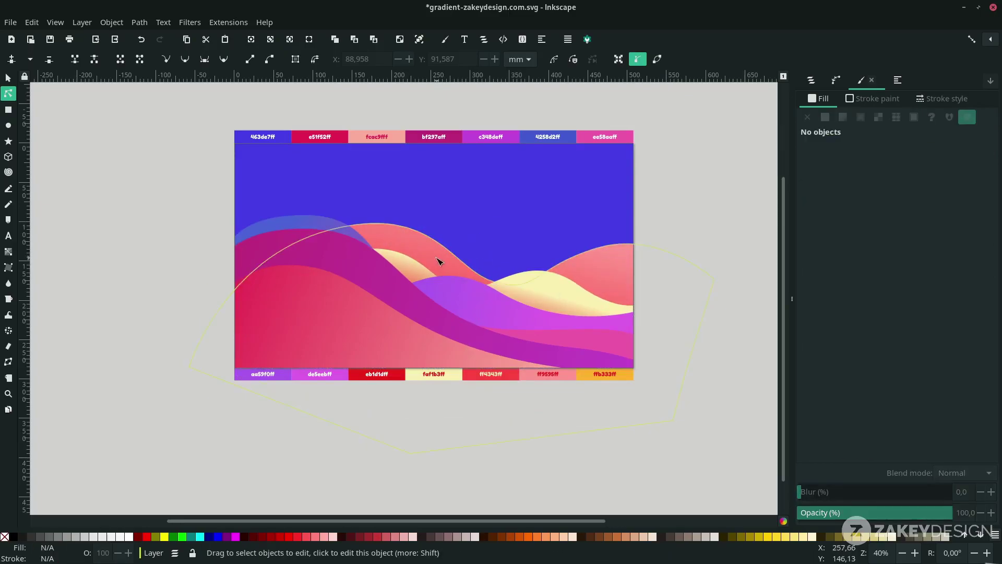
# - Lower the magenta second wave's crest node slightly and adjust the curve handle at its dip
pyautogui.click(409, 286)
pyautogui.press('d')
pyautogui.press('s')
pyautogui.press('Escape')
pyautogui.doubleClick(341, 253)
pyautogui.moveTo(312, 229); pyautogui.dragTo(311, 235)
pyautogui.moveTo(710, 368); pyautogui.dragTo(713, 361)
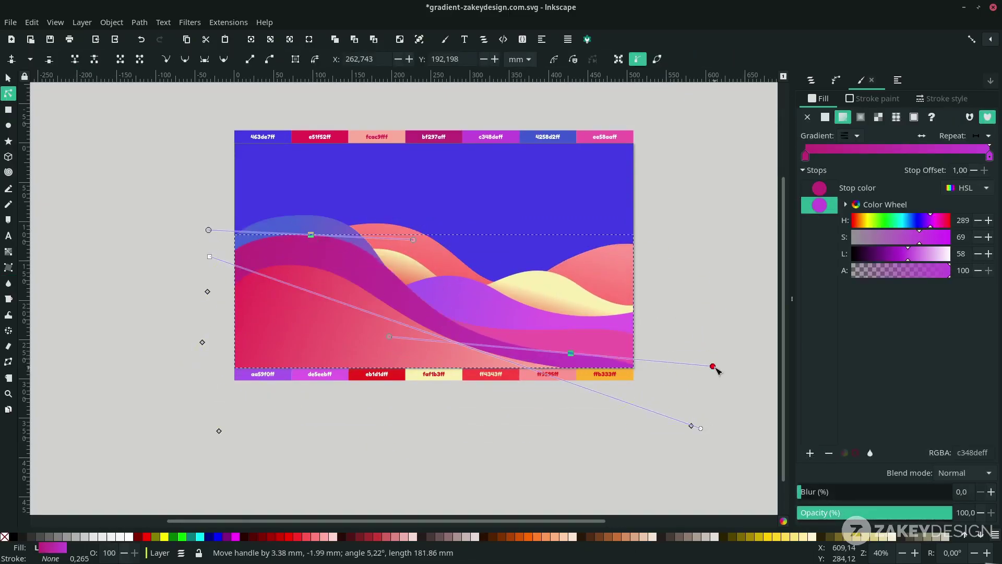
# - Raise the magenta wave's dip node and move its lower-right corner node to about X 576 mm, Y 461 mm
pyautogui.click(488, 338)
pyautogui.click(501, 355)
pyautogui.click(570, 357)
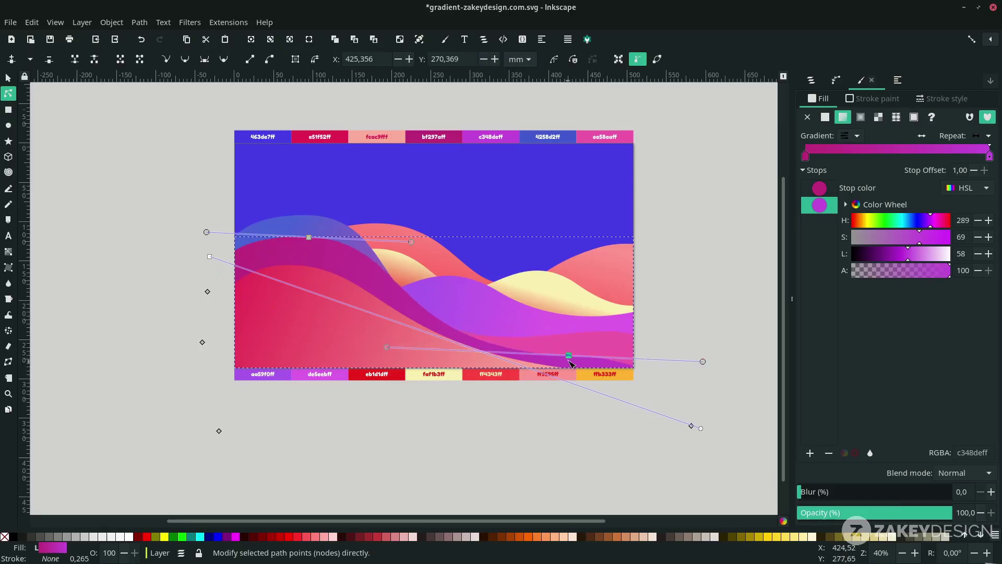
pyautogui.keyDown('shift'); pyautogui.click(692, 422); pyautogui.keyUp('shift')
pyautogui.moveTo(570, 357); pyautogui.dragTo(578, 347)
pyautogui.moveTo(700, 414)
pyautogui.mouseDown()
pyautogui.moveTo(691, 392)
pyautogui.moveTo(701, 416)
pyautogui.mouseUp()
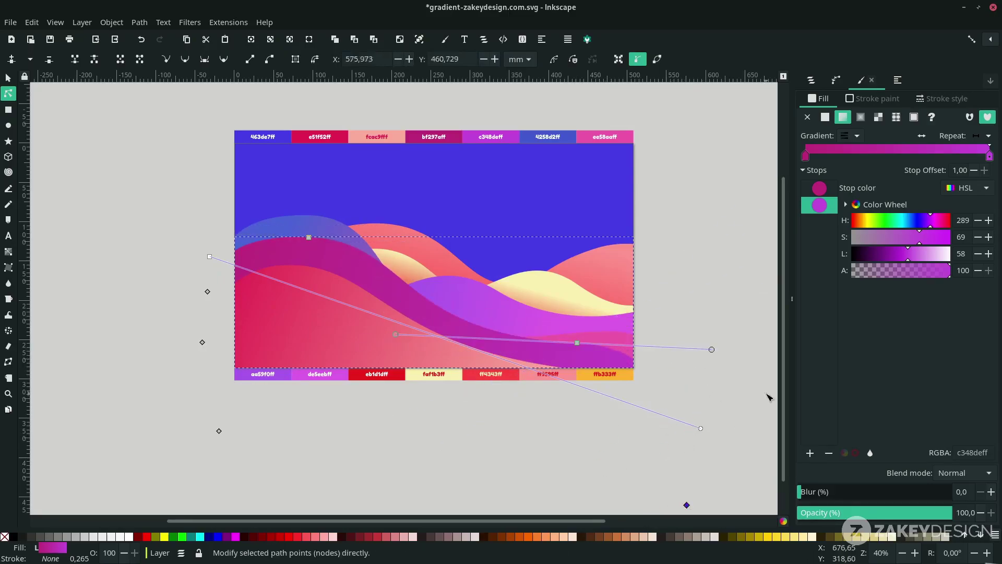
pyautogui.click(620, 400)
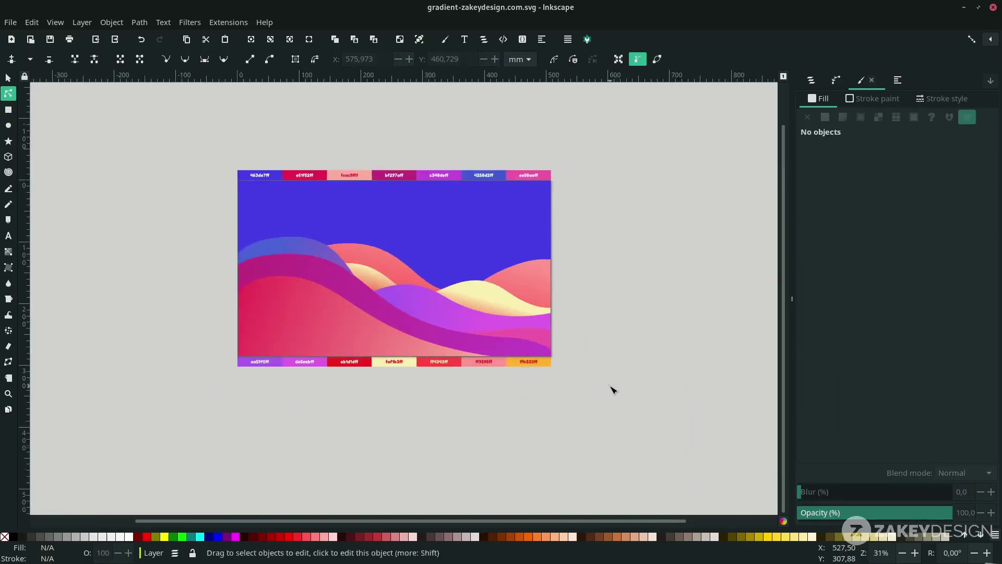
# - Draw a closed seventh wave with its crest above the left waves, sloping down to the right, and clip it to the page
pyautogui.press('b')
pyautogui.click(194, 244)
pyautogui.moveTo(327, 214); pyautogui.dragTo(550, 337)
pyautogui.click(663, 425)
pyautogui.click(192, 412)
pyautogui.click(194, 244)
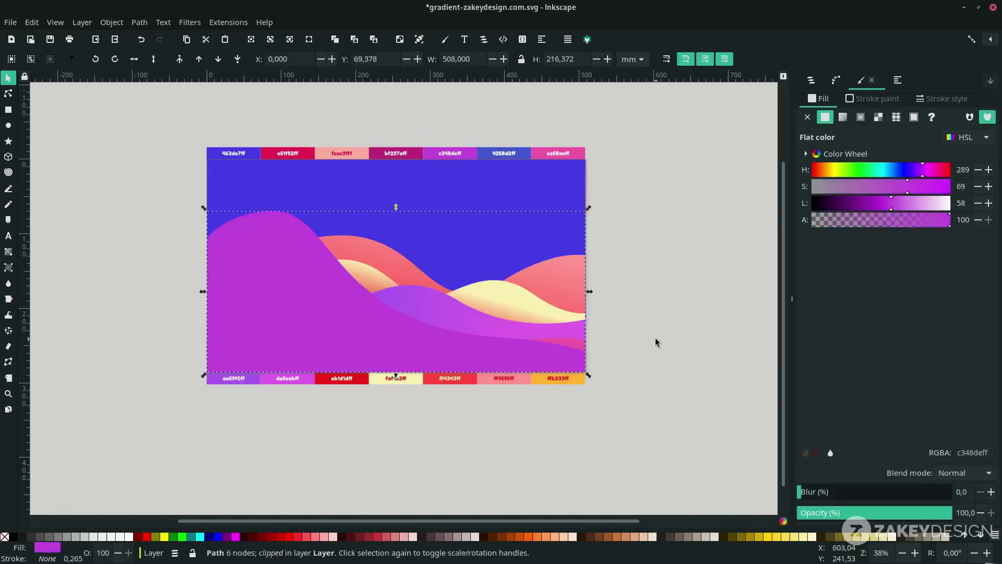
# - Lower the seventh wave in the stacking order to directly behind the blue-to-pink third wave
pyautogui.click(218, 59)
pyautogui.click(218, 59)
pyautogui.click(218, 60)
pyautogui.click(218, 59)
pyautogui.click(200, 59)
# - Adjust the seventh wave's crest and fill the wave with a gradient between c348deff purple and blue
pyautogui.doubleClick(271, 221)
pyautogui.scroll(3, 270, 214)
pyautogui.moveTo(279, 210); pyautogui.dragTo(280, 221)
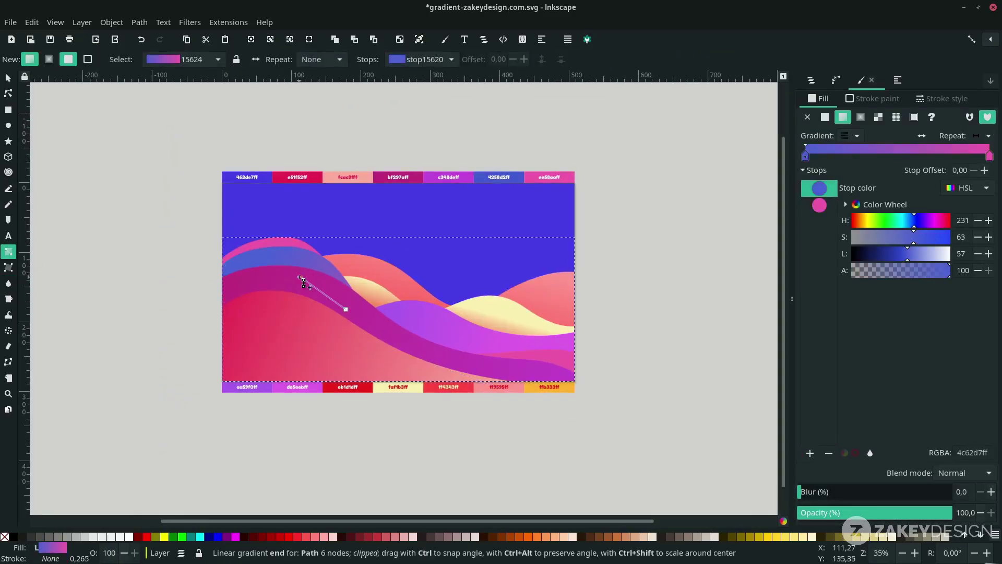
pyautogui.press('d')
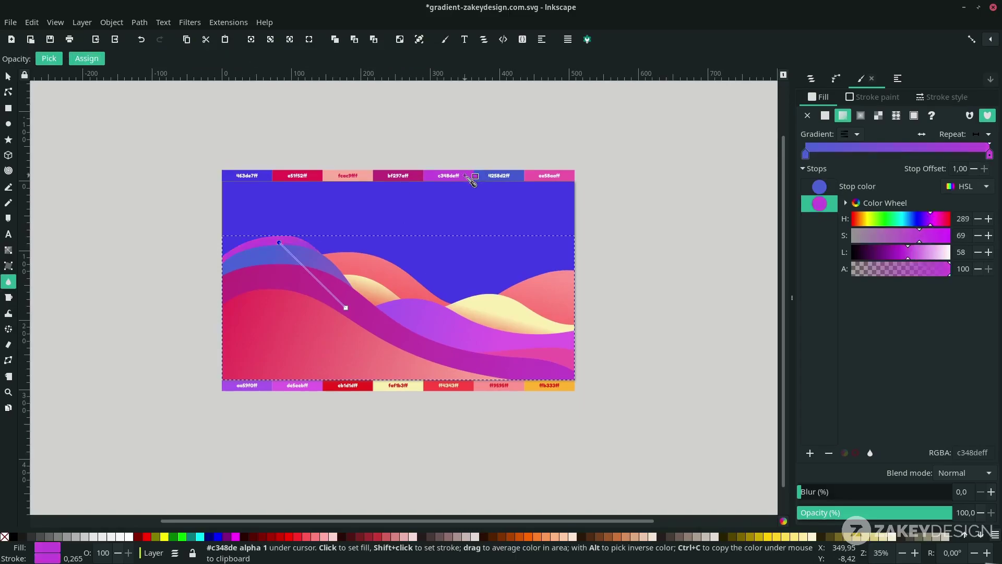
# - Shorten the magenta second wave's gradient by moving both ends inside the page
pyautogui.press('n')
pyautogui.click(375, 317)
pyautogui.moveTo(637, 436); pyautogui.dragTo(506, 390)
pyautogui.moveTo(201, 283); pyautogui.dragTo(267, 290)
# - Shorten the cream wave's gradient by repositioning its start and end over the wave
pyautogui.click(282, 260)
pyautogui.click(444, 329)
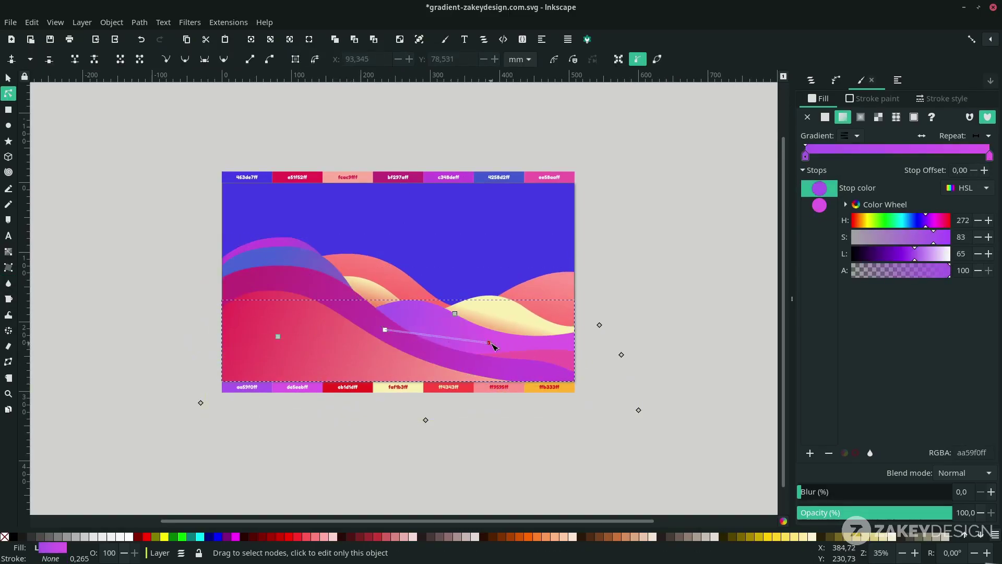
pyautogui.click(499, 316)
pyautogui.moveTo(435, 277); pyautogui.dragTo(430, 298)
pyautogui.moveTo(422, 342); pyautogui.dragTo(449, 312)
# - Shift the front red-to-pink wave's gradient start down and pull its end inward
pyautogui.click(532, 297)
pyautogui.click(313, 334)
pyautogui.moveTo(199, 305); pyautogui.dragTo(210, 324)
pyautogui.moveTo(491, 418); pyautogui.dragTo(459, 387)
# - Move the magenta wave's gradient start toward the page's left edge and its end slightly farther right
pyautogui.click(366, 324)
pyautogui.moveTo(266, 290); pyautogui.dragTo(230, 297)
pyautogui.moveTo(474, 371); pyautogui.dragTo(487, 376)
pyautogui.click(276, 259)
pyautogui.click(278, 261)
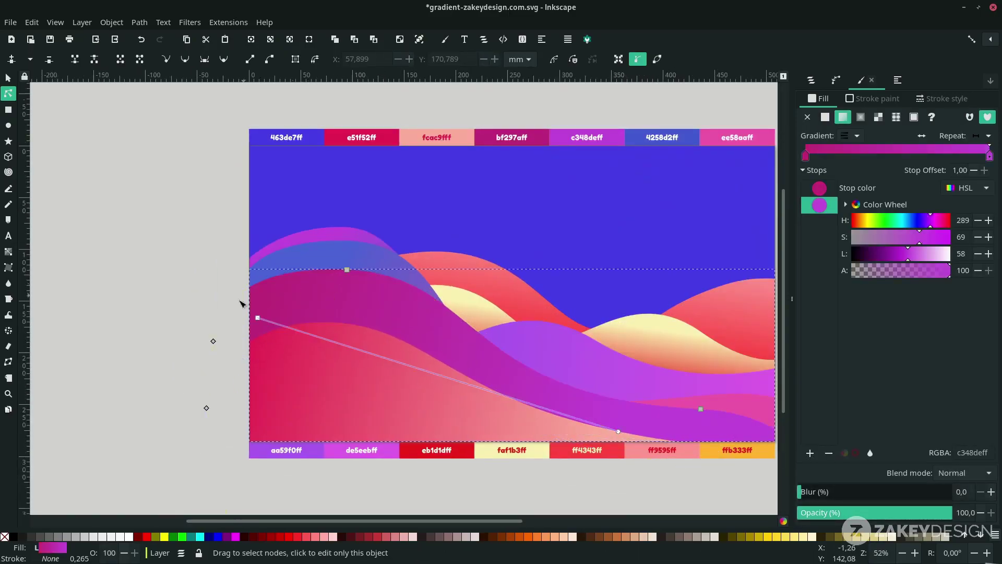
# - Lower the magenta wave's outer left node and its crest and dip nodes
pyautogui.moveTo(213, 341); pyautogui.dragTo(188, 408)
pyautogui.moveTo(347, 269); pyautogui.dragTo(351, 271)
pyautogui.moveTo(700, 409); pyautogui.dragTo(701, 421)
# - Lower the blue-to-pink third wave's crest node slightly and move its outer left node down
pyautogui.click(349, 258)
pyautogui.moveTo(341, 241); pyautogui.dragTo(343, 244)
pyautogui.moveTo(235, 309); pyautogui.dragTo(233, 349)
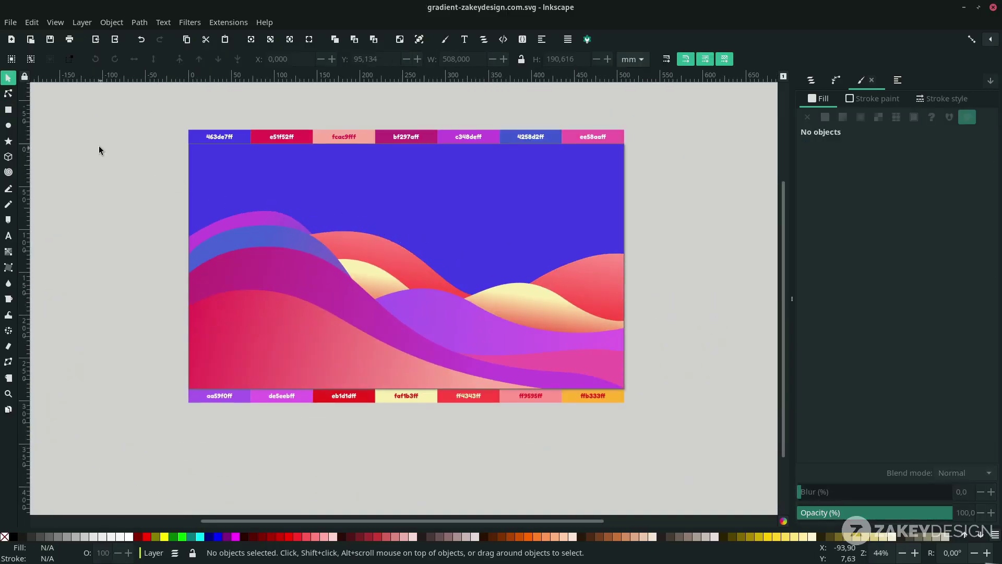
# - Draw a circle with a radius of about 97 mm over the waves and fill it with the ffb333ff swatch
pyautogui.click(13, 127)
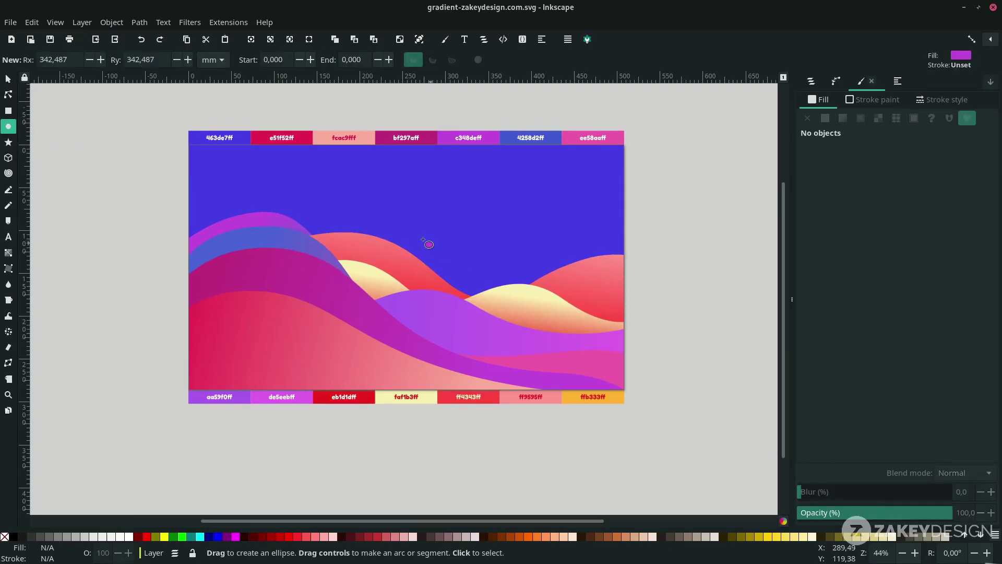
pyautogui.moveTo(417, 258); pyautogui.dragTo(492, 330)
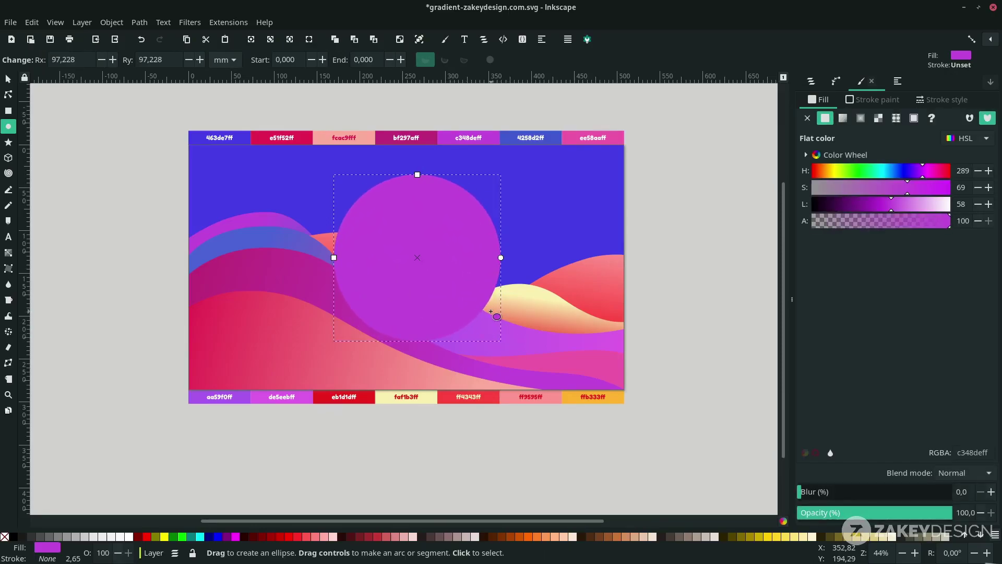
pyautogui.press('d')
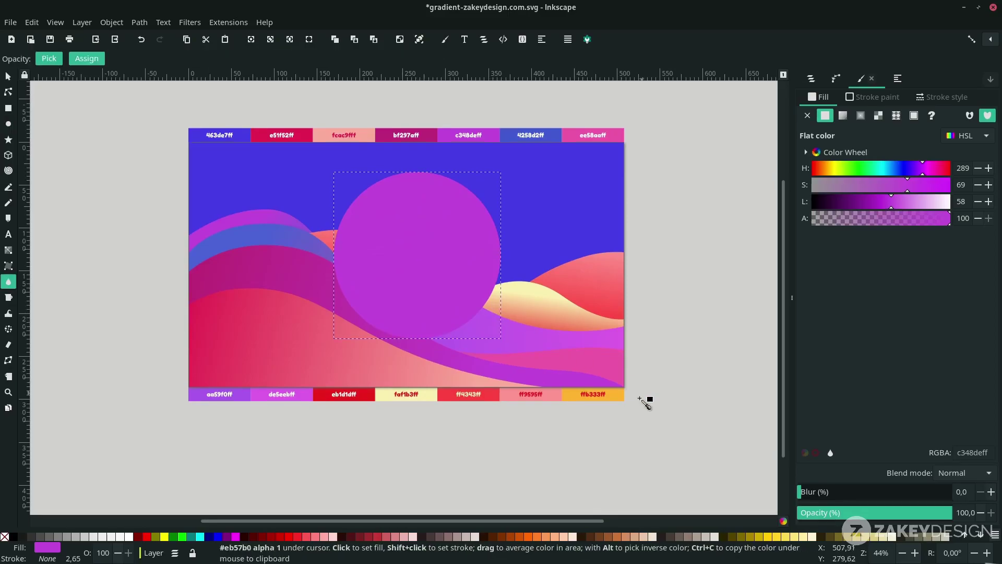
pyautogui.click(571, 398)
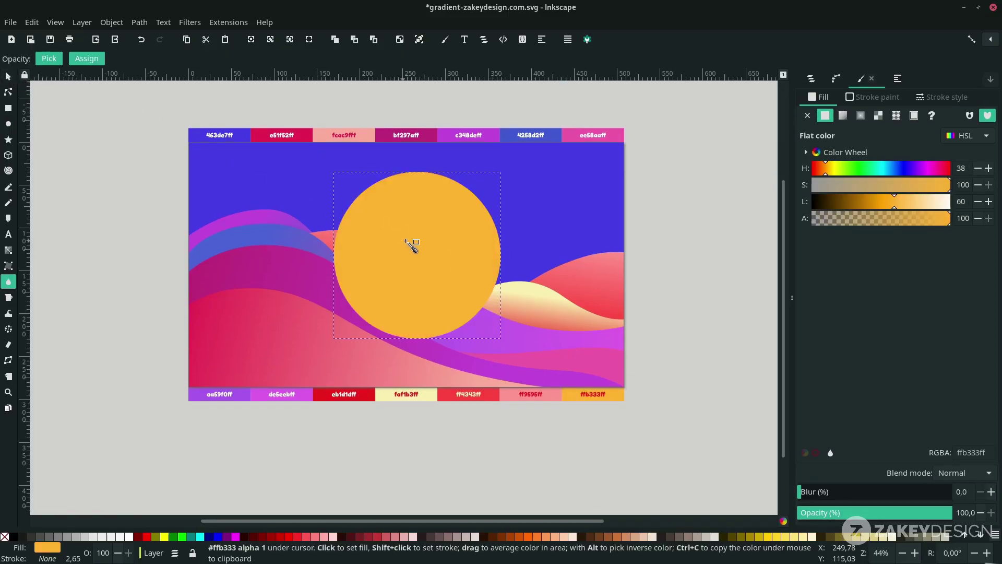
# - Centre the circle on the background rectangle along both axes, aligning relative to the last selected object
pyautogui.press('s')
pyautogui.moveTo(422, 240)
pyautogui.mouseDown()
pyautogui.moveTo(436, 236)
pyautogui.moveTo(422, 234)
pyautogui.mouseUp()
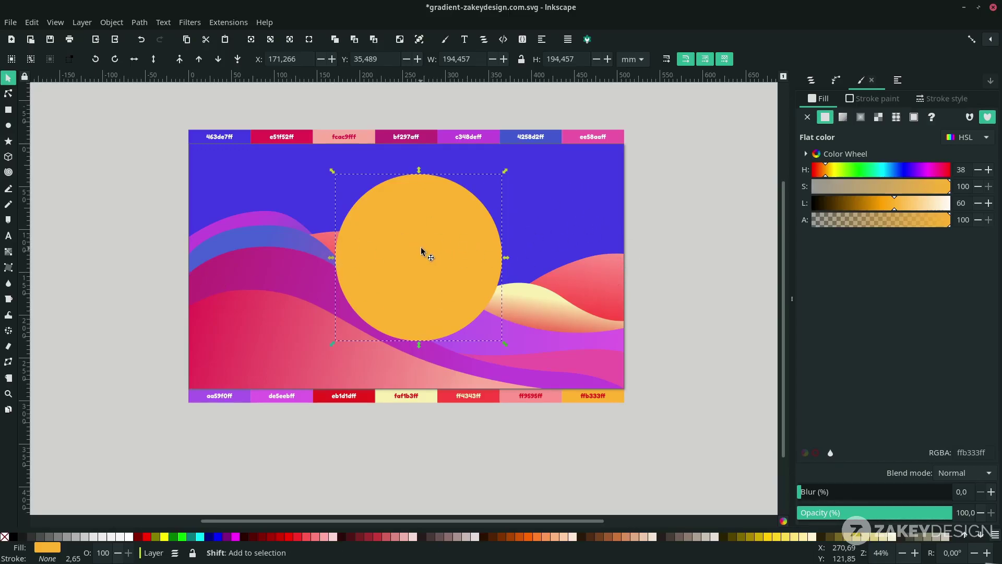
pyautogui.keyDown('shift'); pyautogui.click(555, 254); pyautogui.keyUp('shift')
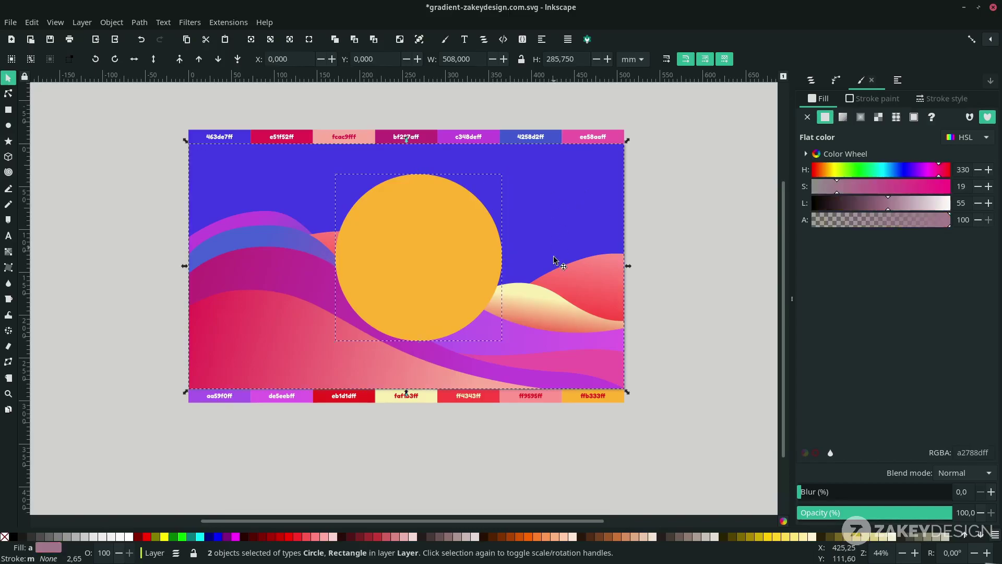
pyautogui.click(541, 40)
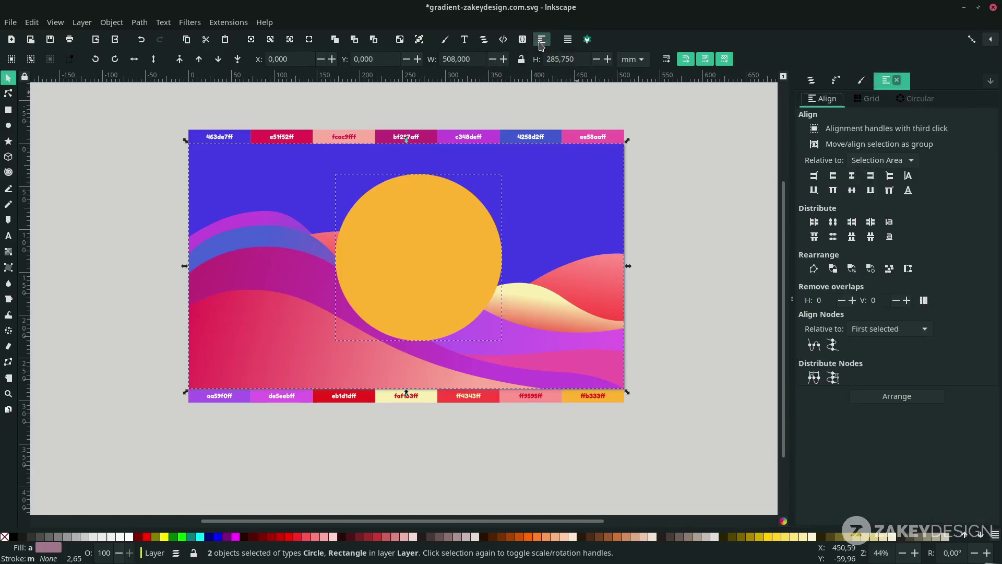
pyautogui.click(884, 165)
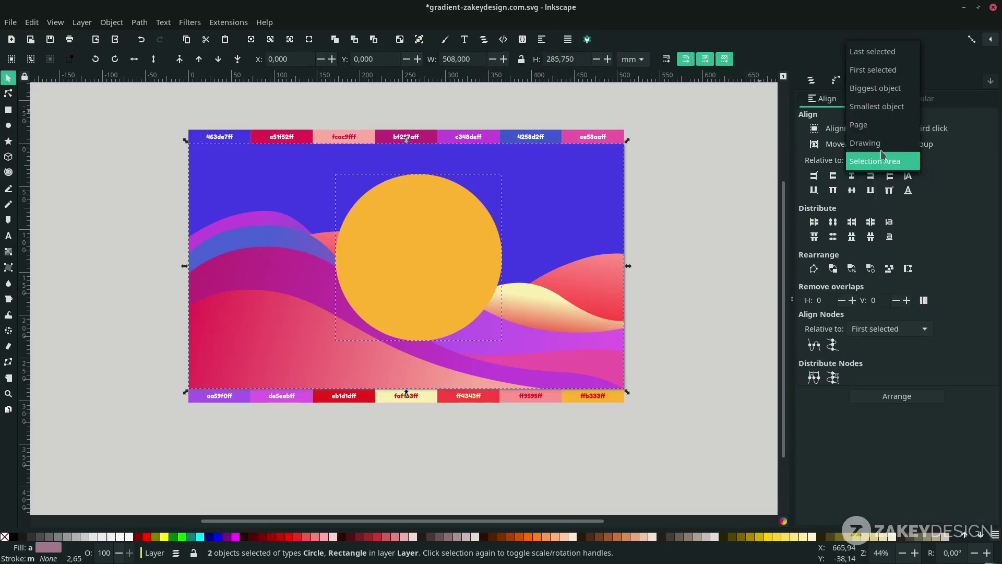
pyautogui.click(878, 48)
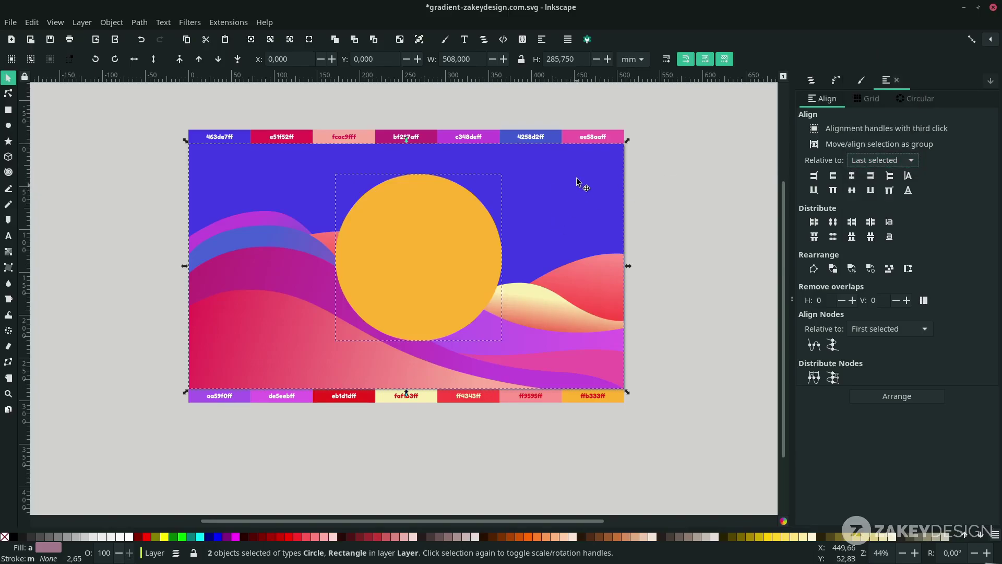
pyautogui.click(851, 176)
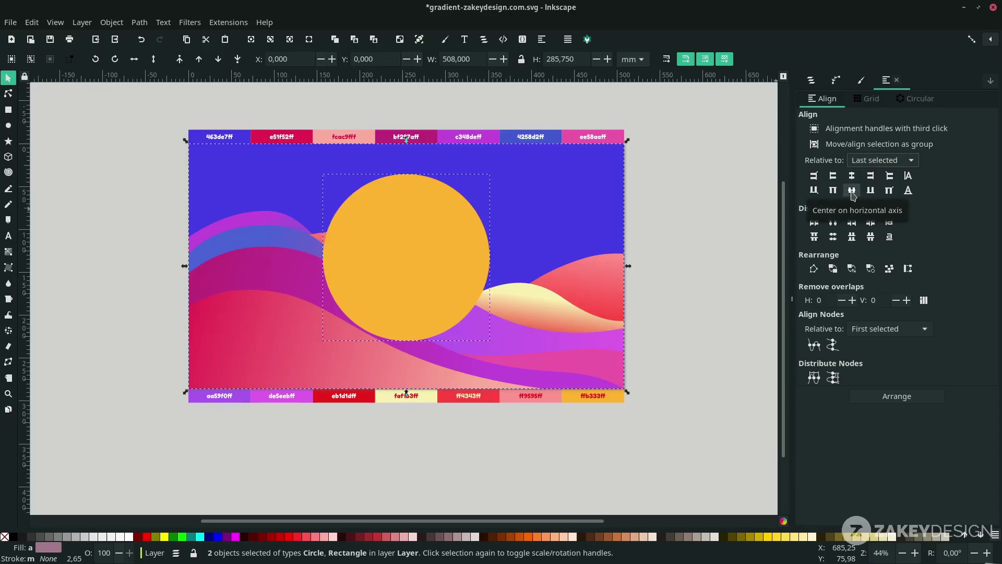
pyautogui.click(852, 191)
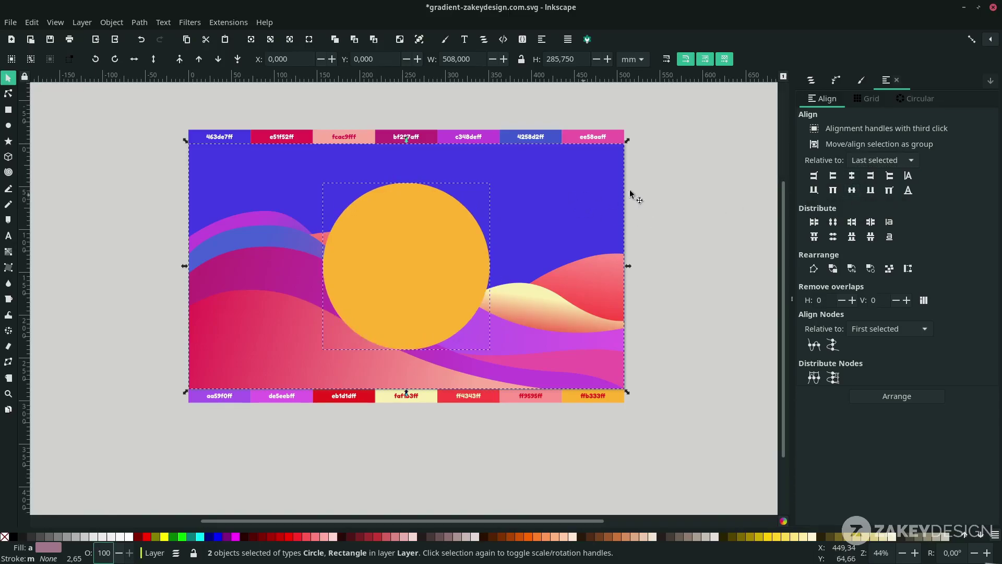
# - Set the orange circle's opacity to 20%
pyautogui.click(661, 204)
pyautogui.click(397, 245)
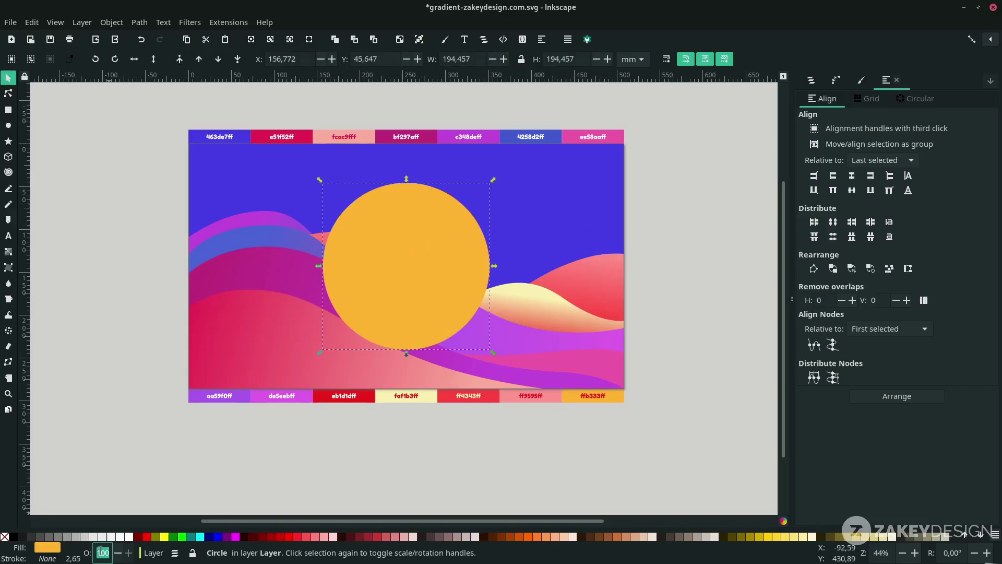
pyautogui.write('20')
pyautogui.press('Return')
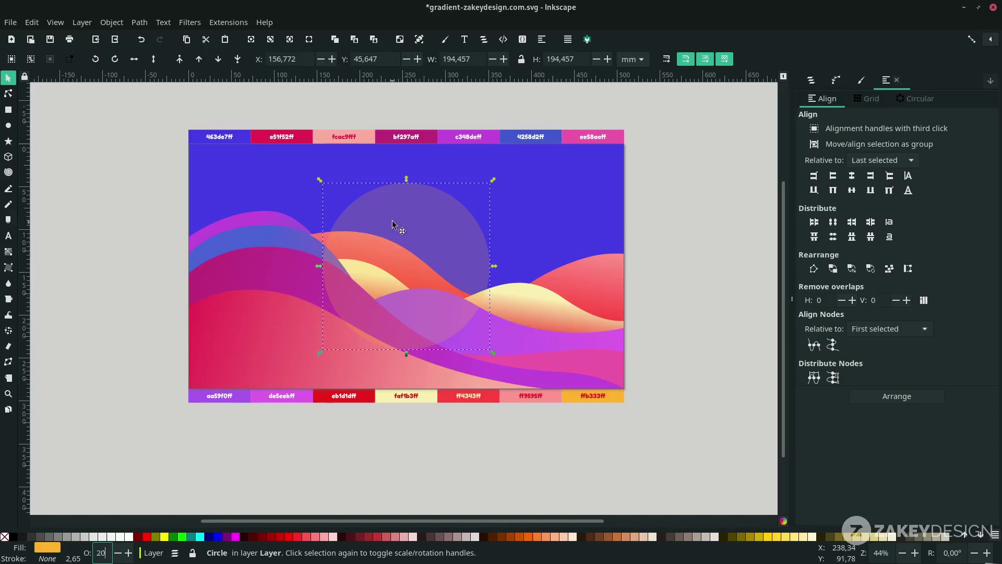
# - Lower the circle behind all the waves while keeping it above the blue background
pyautogui.click(218, 59)
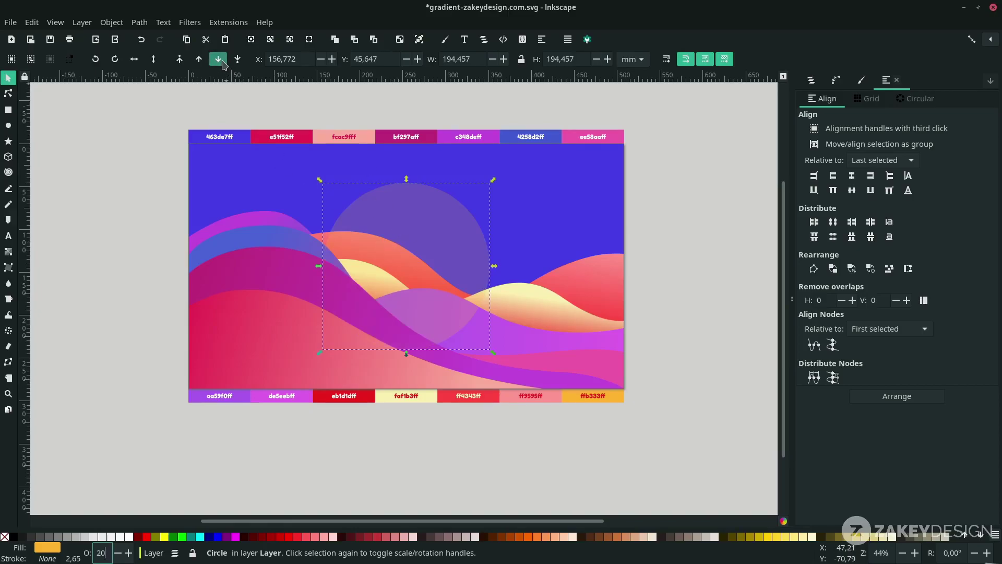
pyautogui.click(218, 59)
pyautogui.click(218, 59)
pyautogui.click(219, 59)
pyautogui.hotkey('ctrl', 'z')
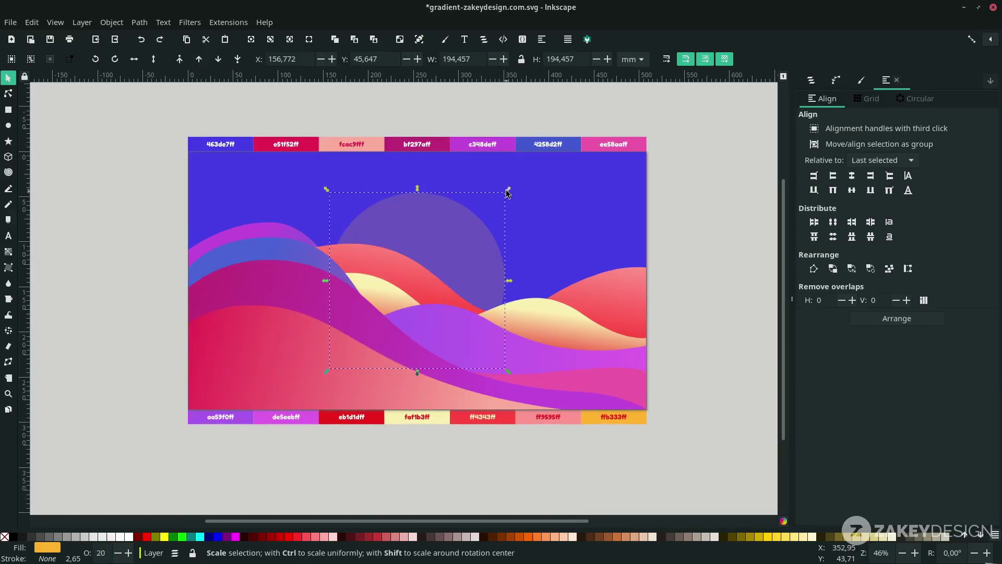
# - Shrink the circle about its centre to about 131 mm wide and add a concentric duplicate about 170 mm wide
pyautogui.moveTo(506, 193); pyautogui.dragTo(490, 223)
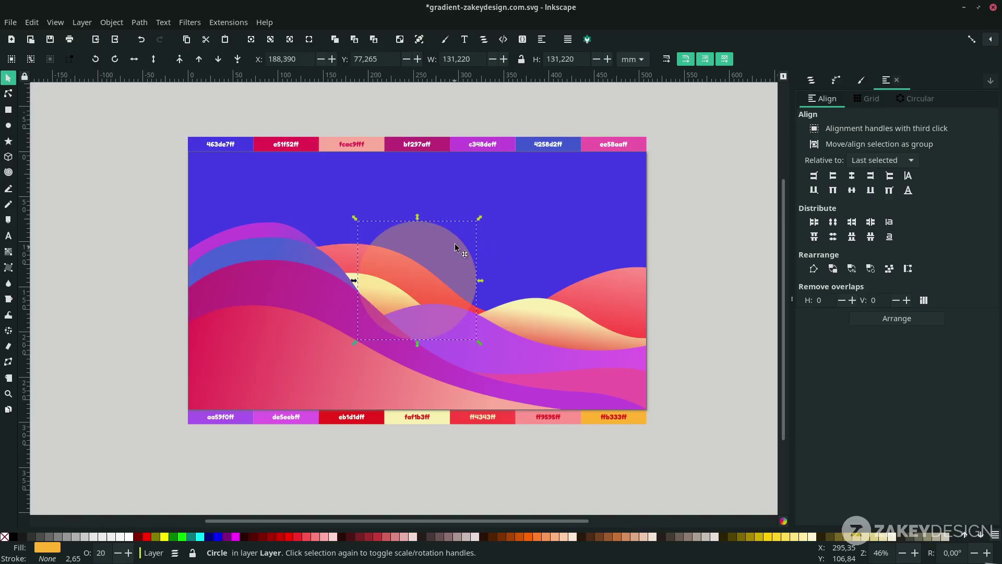
pyautogui.moveTo(479, 218); pyautogui.dragTo(516, 202)
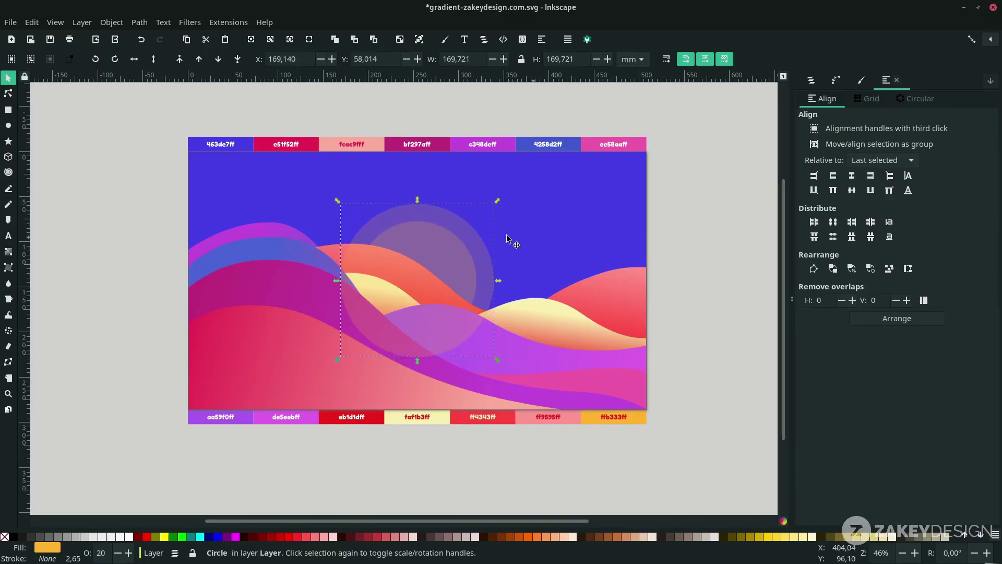
# - Place the larger circle behind all the waves, just above the blue background
pyautogui.click(222, 62)
pyautogui.click(221, 62)
pyautogui.click(221, 63)
pyautogui.click(222, 62)
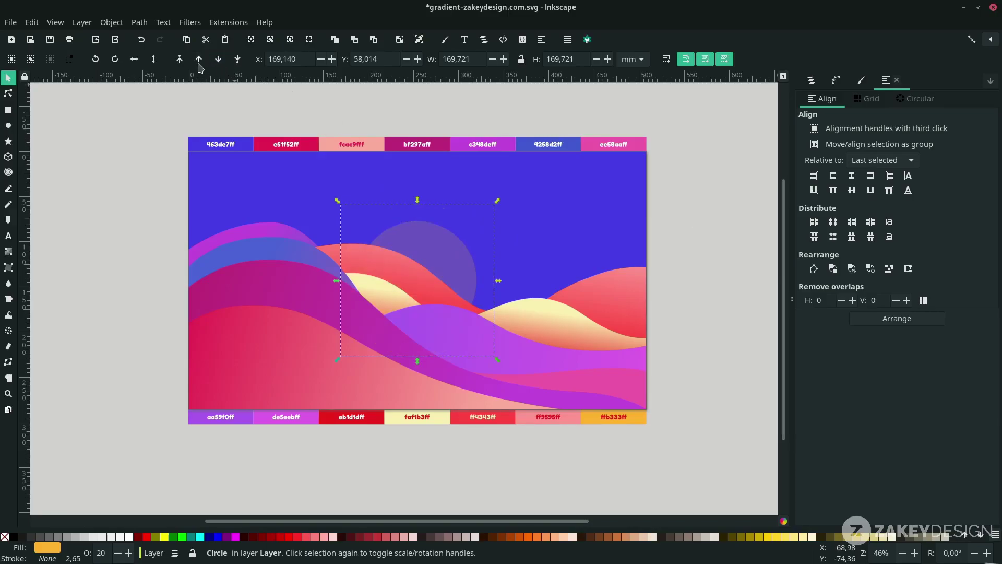
pyautogui.click(199, 59)
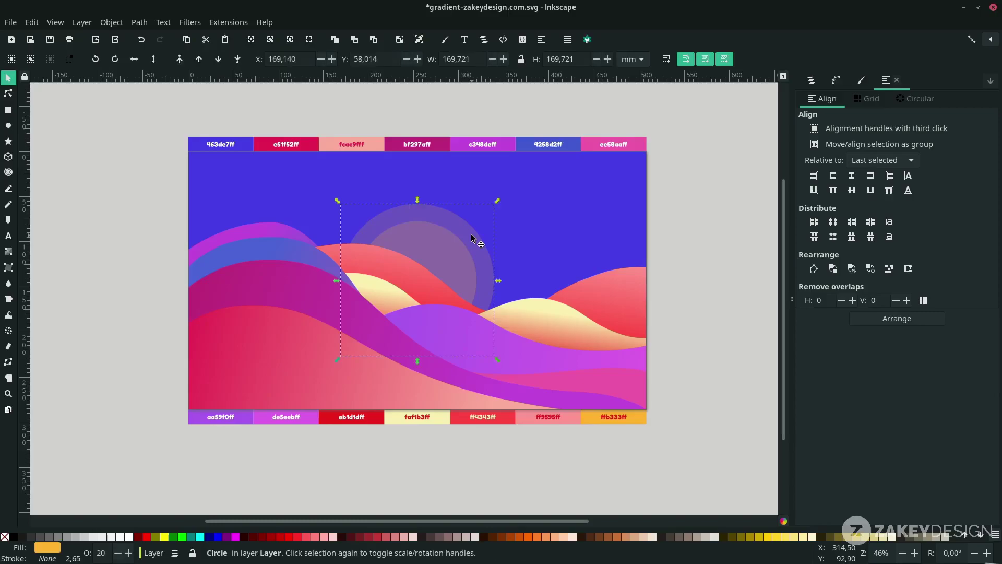
# - Duplicate the larger circle, enlarge the copy concentrically to about 210 mm wide and place it behind all the waves
pyautogui.hotkey('ctrl', 'd')
pyautogui.moveTo(497, 203); pyautogui.dragTo(550, 183)
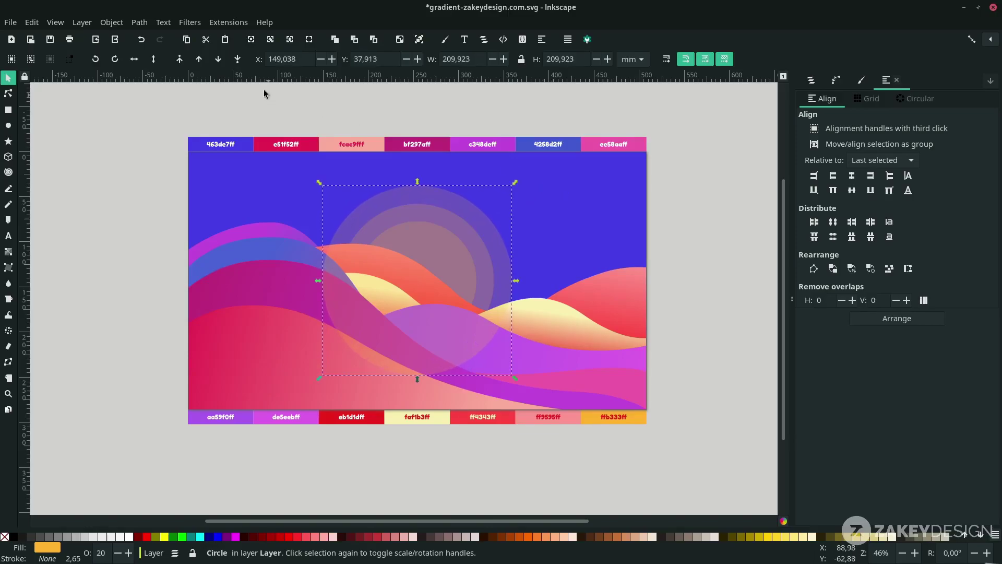
pyautogui.click(218, 60)
pyautogui.click(218, 61)
pyautogui.click(219, 60)
pyautogui.click(218, 60)
pyautogui.click(199, 60)
# - Fine-tune the sizes of the concentric circles and move all three lower behind the wave crests
pyautogui.click(548, 257)
pyautogui.click(452, 252)
pyautogui.moveTo(480, 216); pyautogui.dragTo(512, 188)
pyautogui.click(467, 233)
pyautogui.click(482, 219)
pyautogui.click(544, 457)
pyautogui.scroll(-2, 544, 457)
pyautogui.scroll(3, 544, 457)
pyautogui.moveTo(422, 196); pyautogui.dragTo(443, 157)
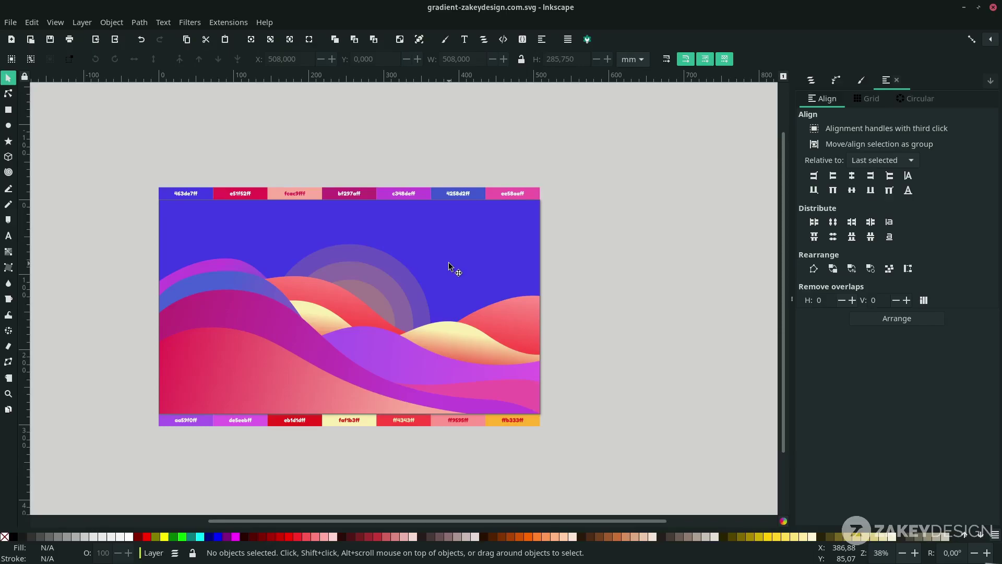
# - Start a Noise Fill filter on the blue background with live preview, setting complexity 2, variation 61 and dilatation 21.02
pyautogui.click(448, 266)
pyautogui.scroll(5, 425, 251)
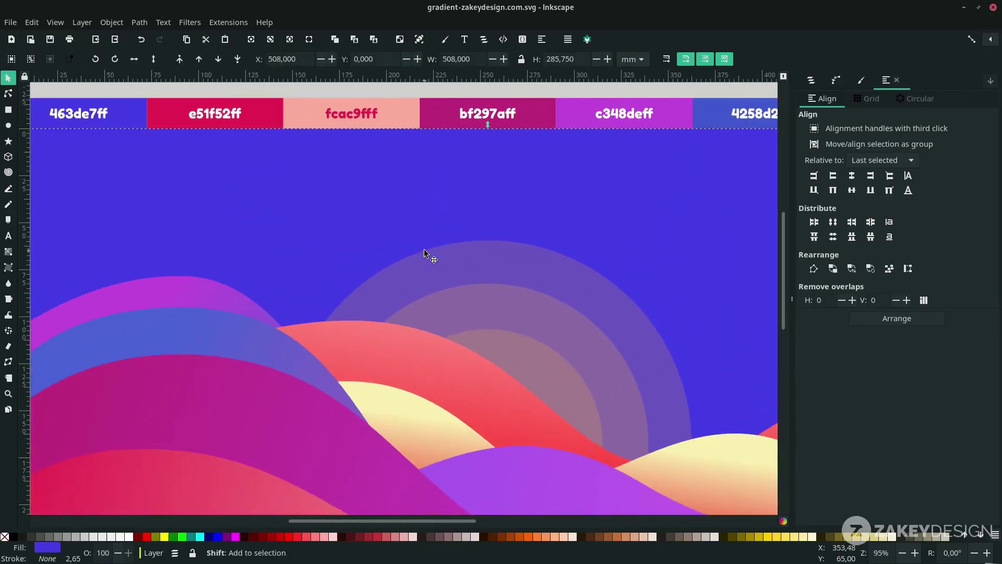
pyautogui.hscroll(-2, 424, 253)
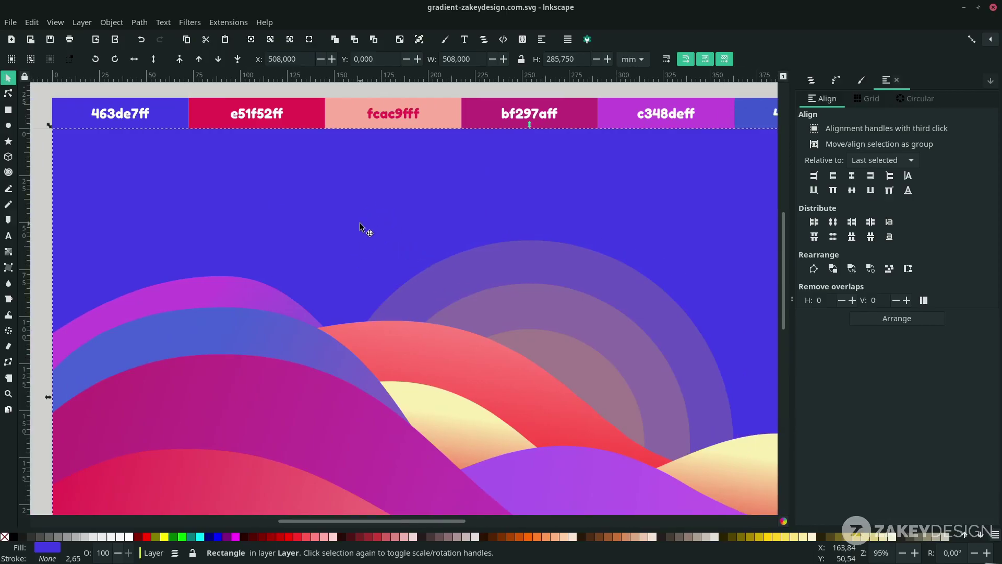
pyautogui.click(190, 22)
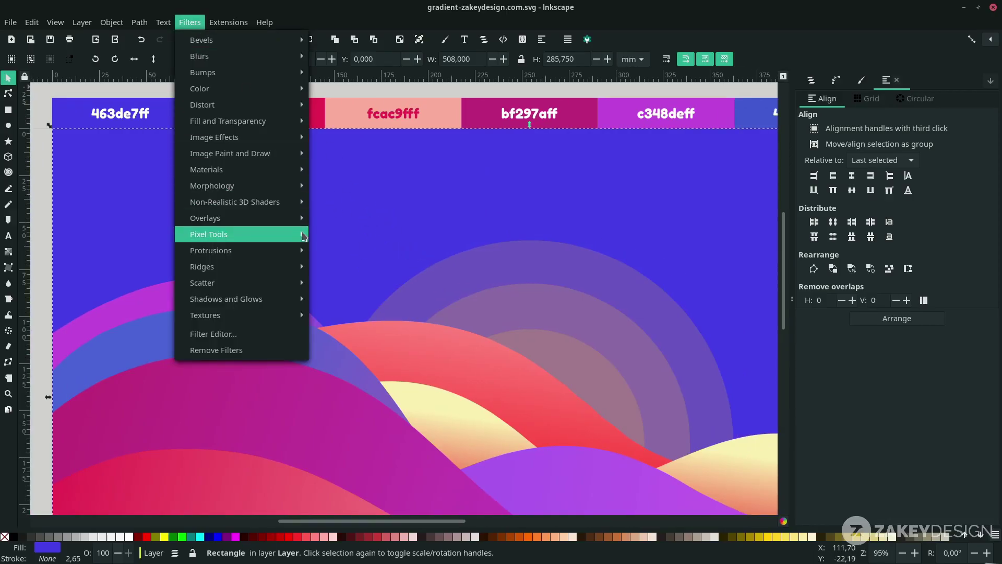
pyautogui.moveTo(302, 218)
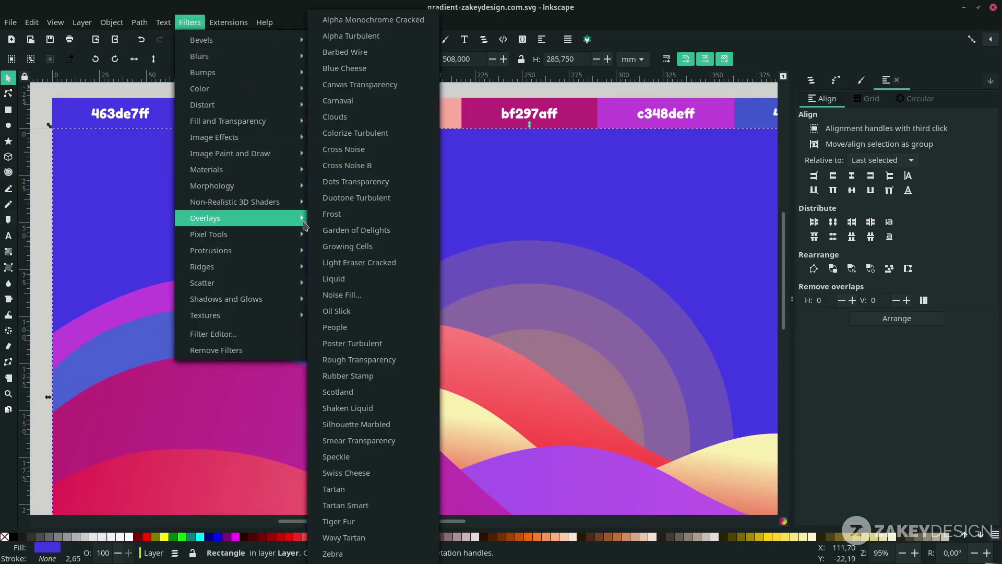
pyautogui.click(385, 296)
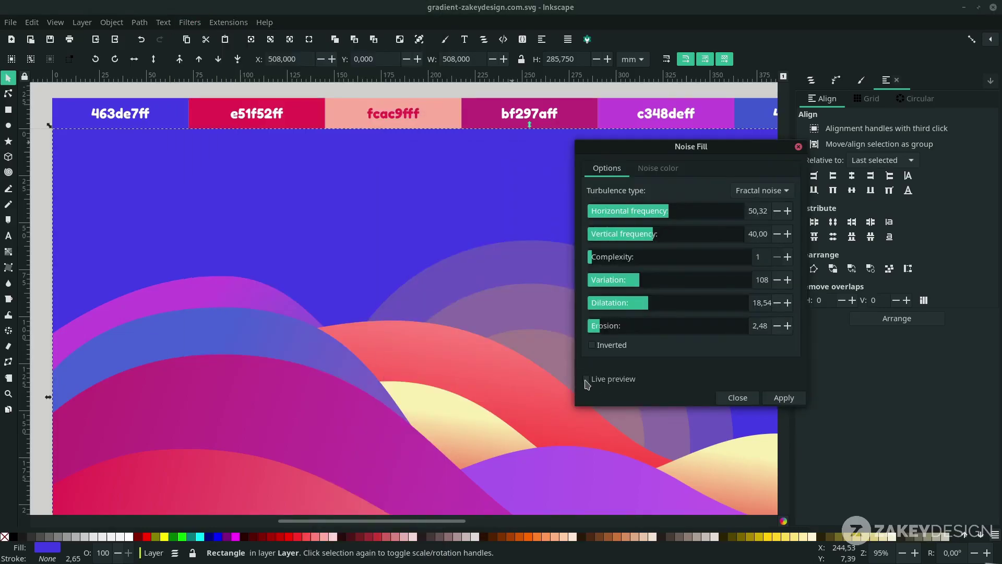
pyautogui.click(587, 380)
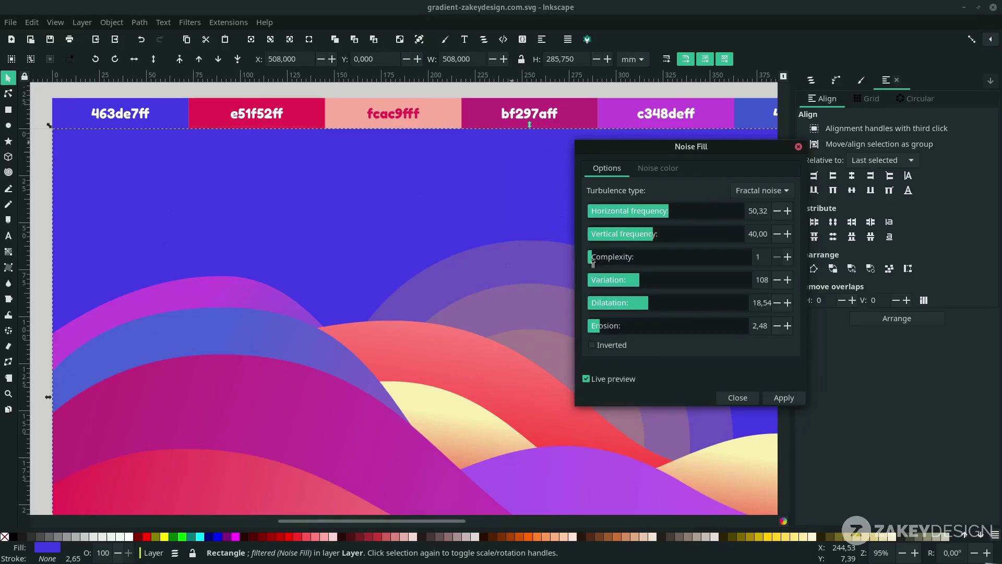
pyautogui.moveTo(601, 264); pyautogui.dragTo(642, 305)
pyautogui.click(614, 305)
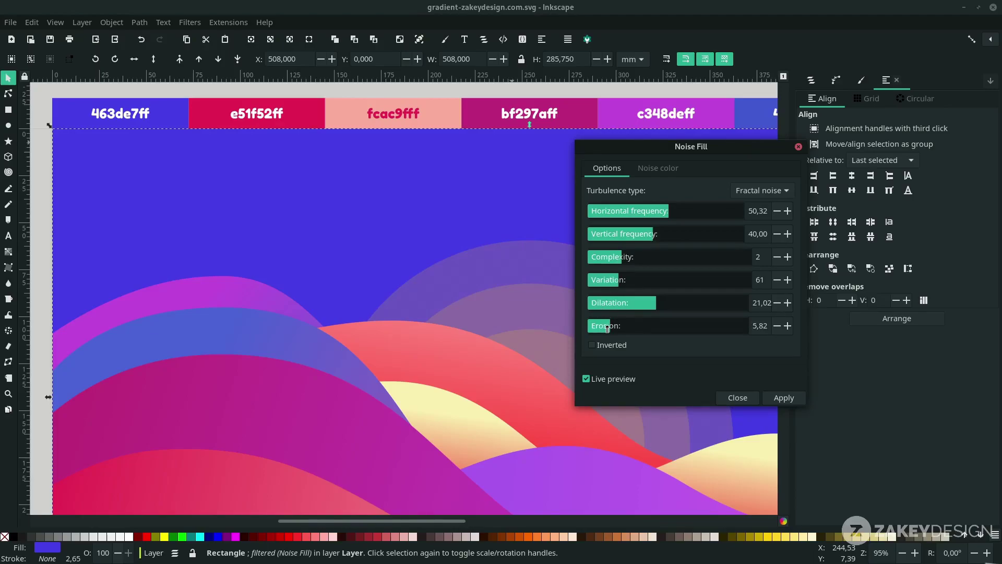
# - Make the noise colour pure white, fine-tune the Noise Fill options into sparse star-like specks and apply the filter
pyautogui.click(656, 173)
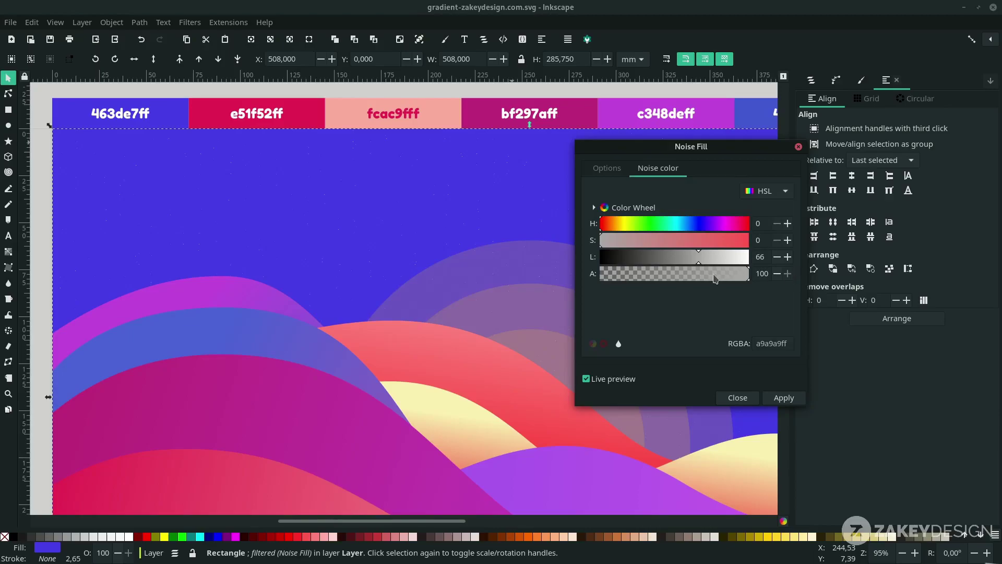
pyautogui.moveTo(703, 262); pyautogui.dragTo(763, 260)
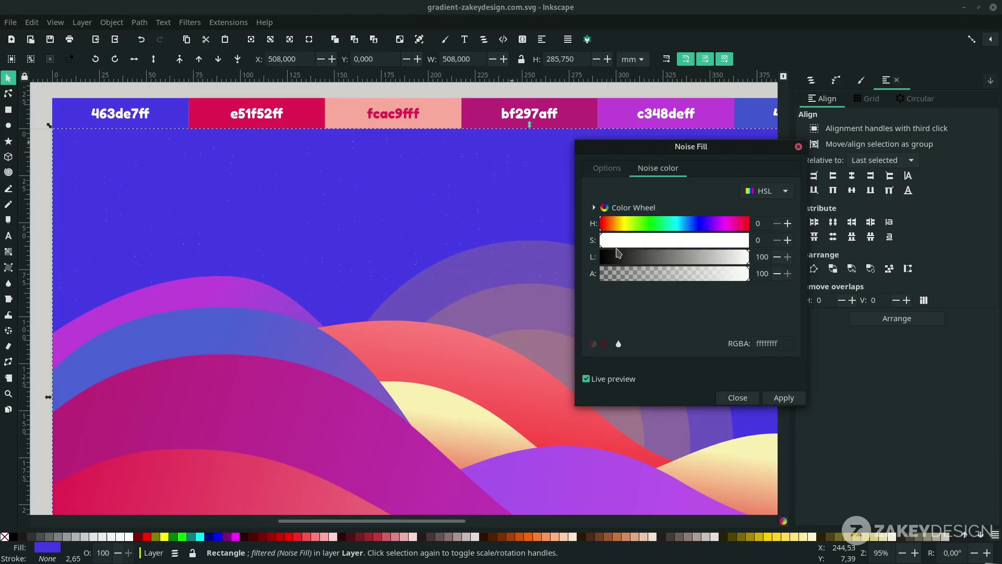
pyautogui.click(605, 169)
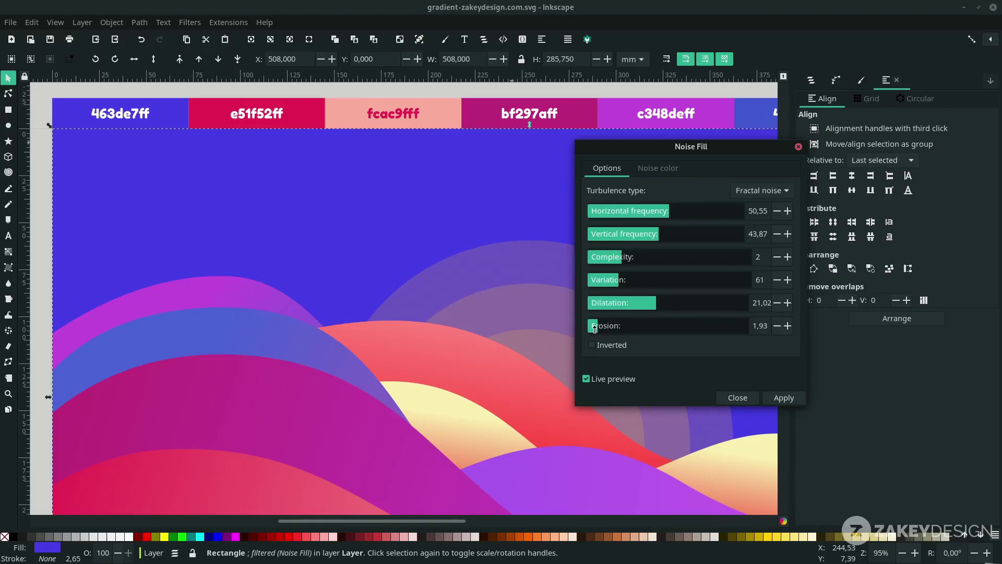
pyautogui.moveTo(630, 305); pyautogui.dragTo(644, 308)
pyautogui.click(636, 280)
pyautogui.click(778, 398)
pyautogui.click(738, 397)
pyautogui.keyDown('ctrl'); pyautogui.scroll(-2, 481, 340); pyautogui.keyUp('ctrl')
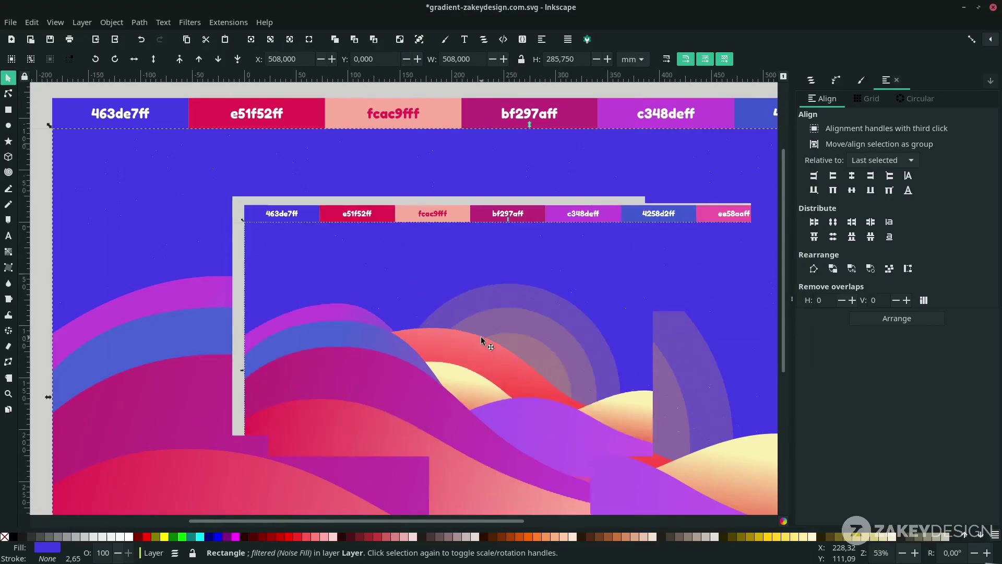
pyautogui.scroll(-4, 481, 337)
pyautogui.keyDown('ctrl'); pyautogui.scroll(-1, 482, 336); pyautogui.keyUp('ctrl')
pyautogui.click(737, 321)
pyautogui.keyDown('ctrl'); pyautogui.scroll(-1, 703, 317); pyautogui.keyUp('ctrl')
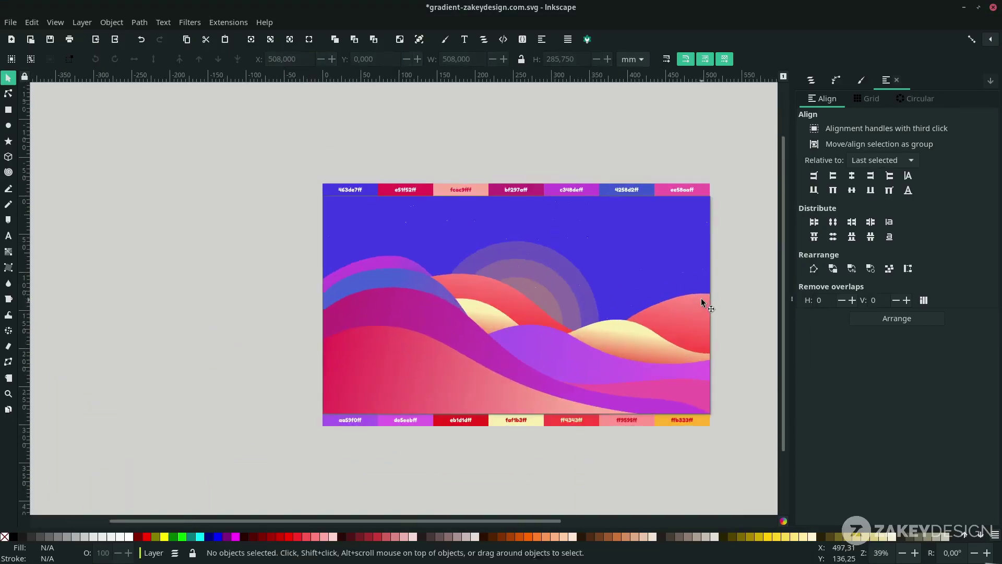
# - Add the text "THE BEGINNING" over the middle of the artwork and set its font to Poppins
pyautogui.keyDown('ctrl'); pyautogui.scroll(8, 587, 290); pyautogui.keyUp('ctrl')
pyautogui.keyDown('ctrl'); pyautogui.scroll(-8, 590, 291); pyautogui.keyUp('ctrl')
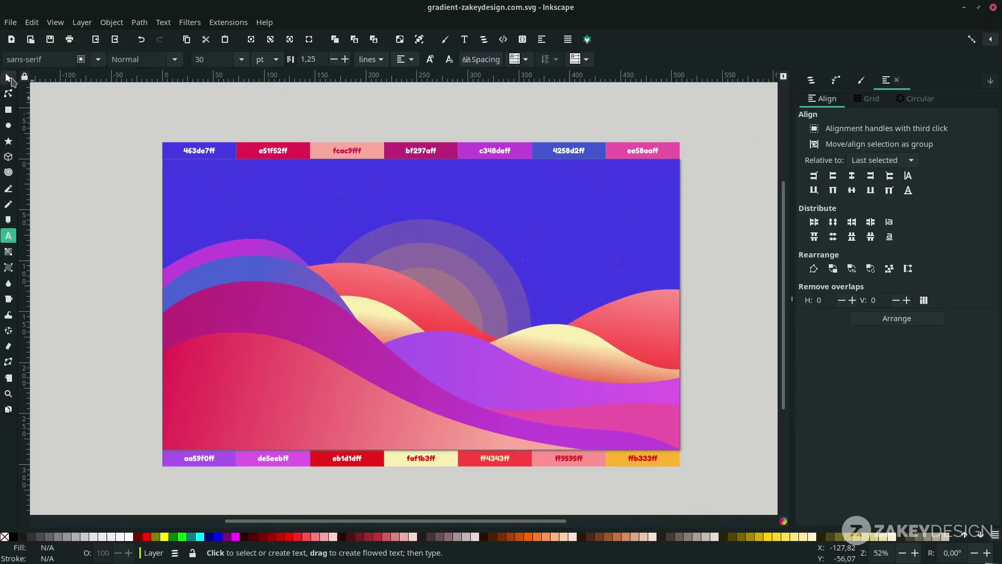
pyautogui.click(10, 79)
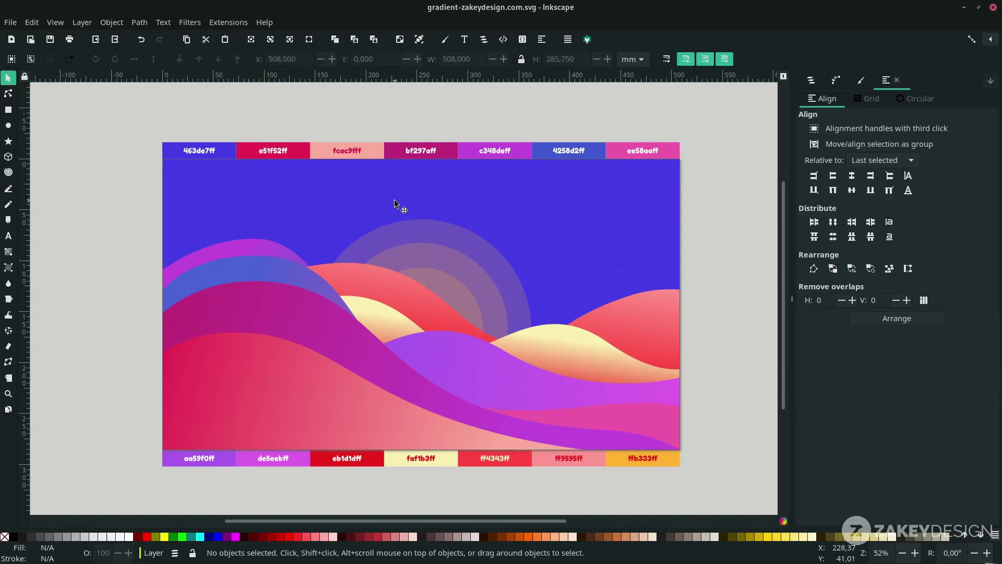
pyautogui.press('t')
pyautogui.click(374, 309)
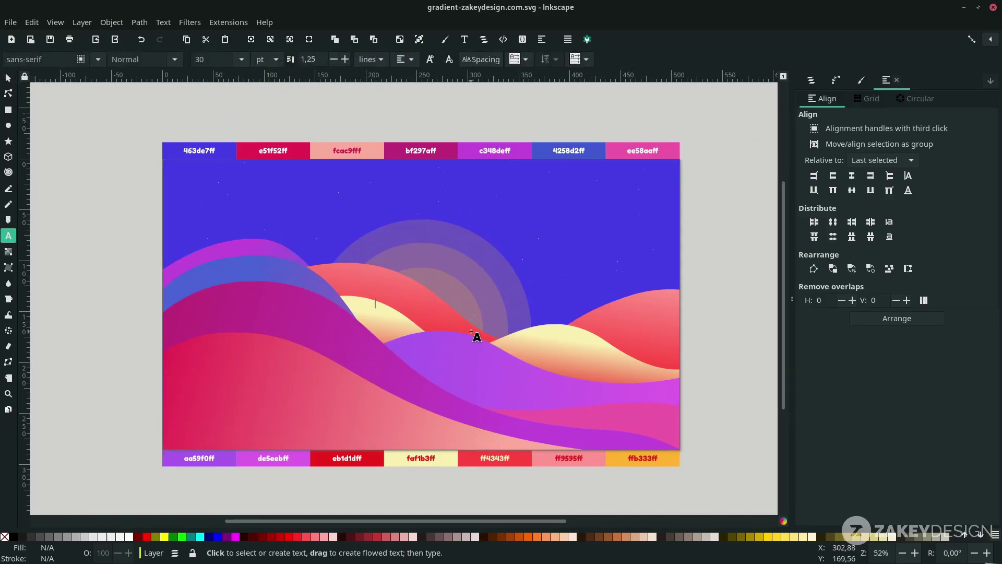
pyautogui.write('THE BEGINNING')
pyautogui.hotkey('ctrl', 'a')
pyautogui.click(63, 63)
pyautogui.hotkey('ctrl', 'a')
pyautogui.write('Poppins')
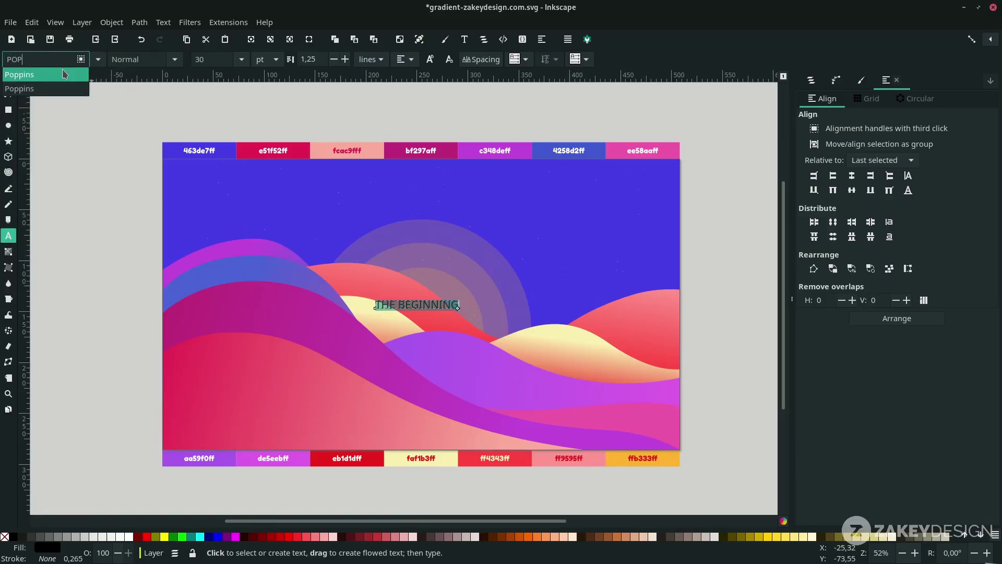
pyautogui.click(65, 75)
# - Enlarge the title text to about 278 mm wide across the waves and fill it white
pyautogui.press('F1')
pyautogui.moveTo(457, 312); pyautogui.dragTo(559, 369)
pyautogui.moveTo(485, 299); pyautogui.dragTo(506, 305)
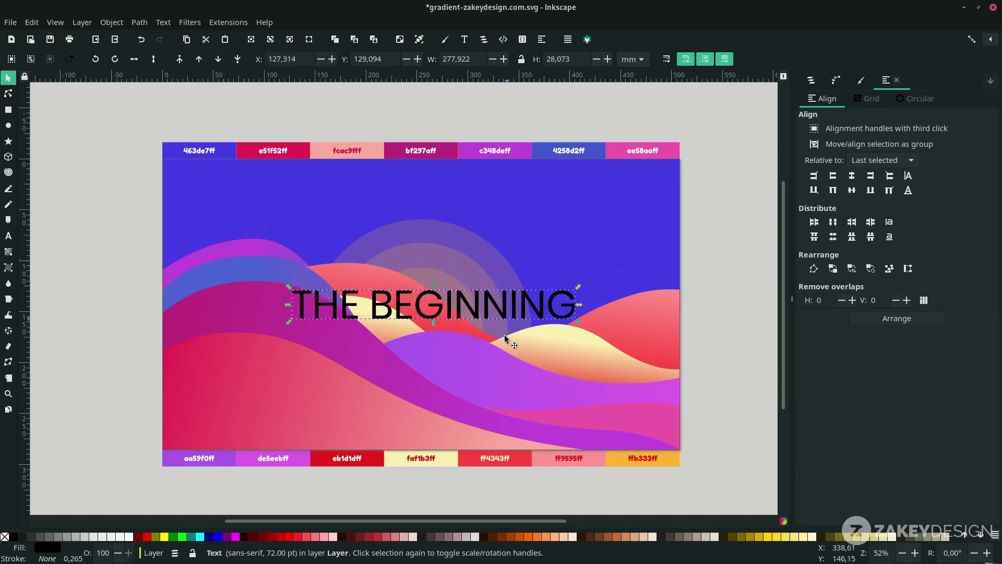
pyautogui.click(129, 536)
# - Duplicate the title just below itself, change the copy to "dawn is coming." and shrink it to about 40.7 pt under the title
pyautogui.moveTo(488, 309); pyautogui.dragTo(472, 352)
pyautogui.hotkey('ctrl', 'd')
pyautogui.doubleClick(457, 344)
pyautogui.hotkey('ctrl', 'a')
pyautogui.write('dawn ')
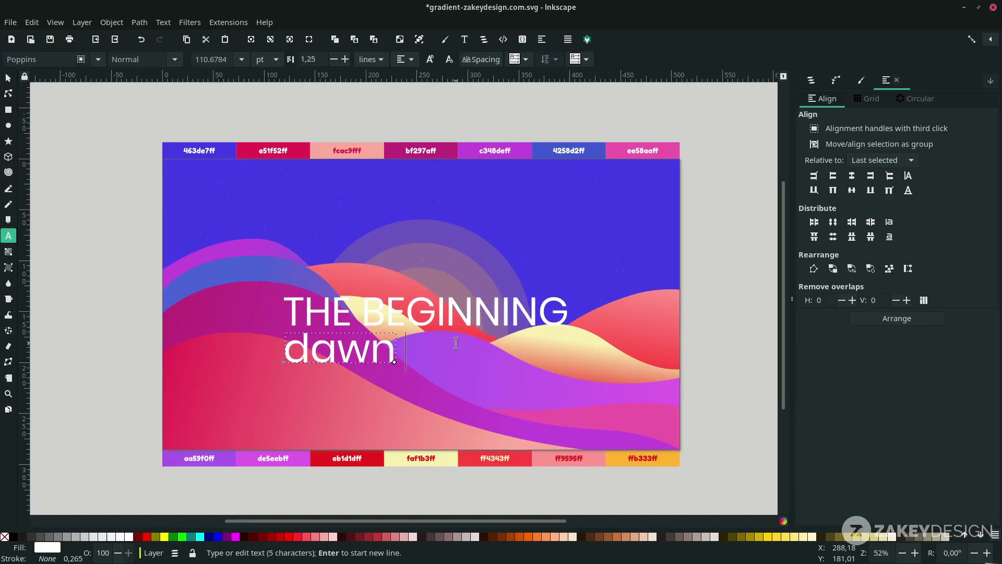
pyautogui.write(' is coming.')
pyautogui.press('F1')
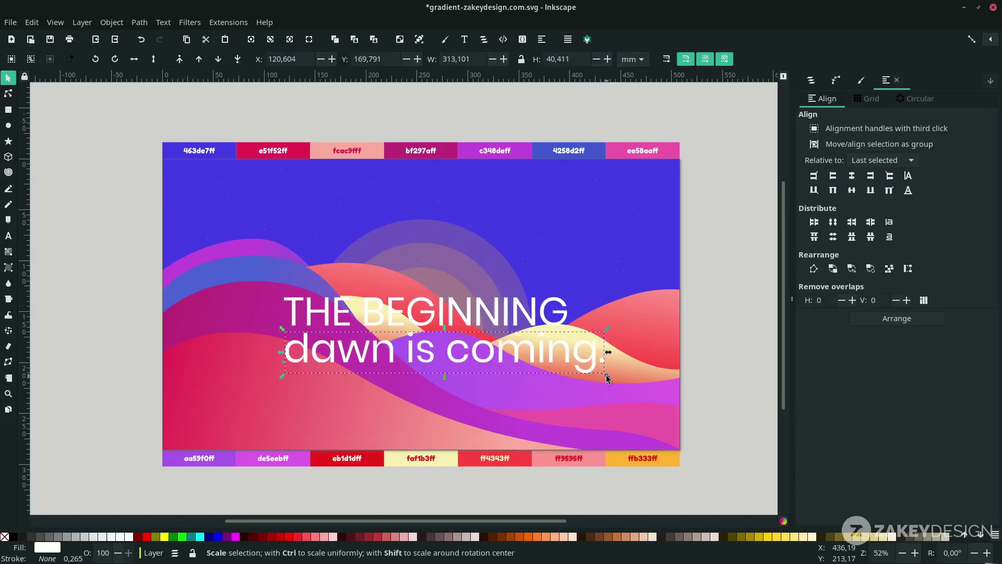
pyautogui.moveTo(607, 377); pyautogui.dragTo(490, 350)
# - Duplicate the subtitle below itself, change the copy to "GET STARTED" and shrink it to about 54 mm wide, centred beneath
pyautogui.moveTo(442, 341); pyautogui.dragTo(447, 371)
pyautogui.hotkey('ctrl', 'd')
pyautogui.doubleClick(445, 368)
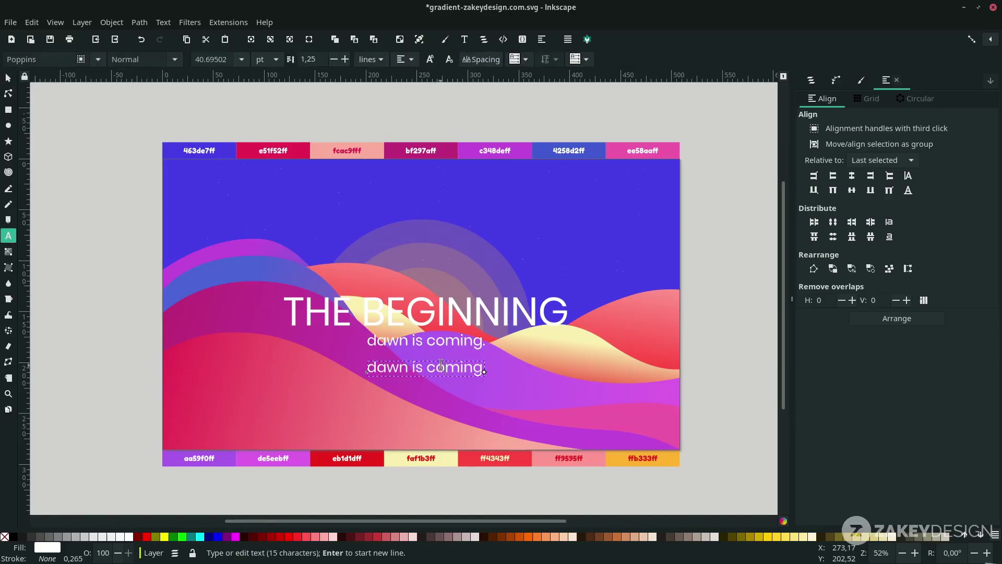
pyautogui.hotkey('ctrl', 'a')
pyautogui.write('GET STARTED')
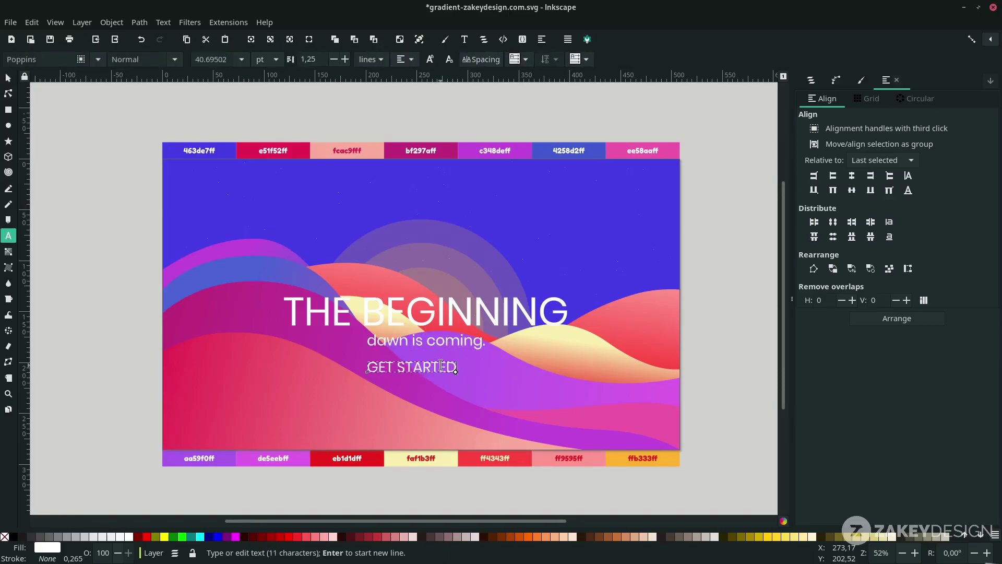
pyautogui.press('F1')
pyautogui.moveTo(456, 375); pyautogui.dragTo(426, 370)
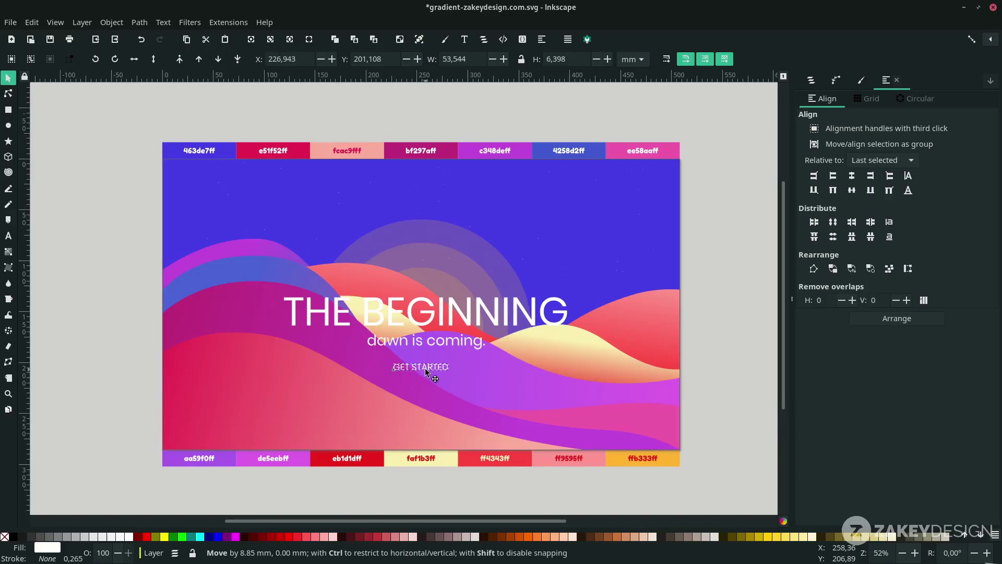
pyautogui.click(697, 369)
# - Draw a rectangle about 78 × 21 mm around the GET STARTED text and fully round its ends with a 10.72 mm radius
pyautogui.scroll(1, 429, 369)
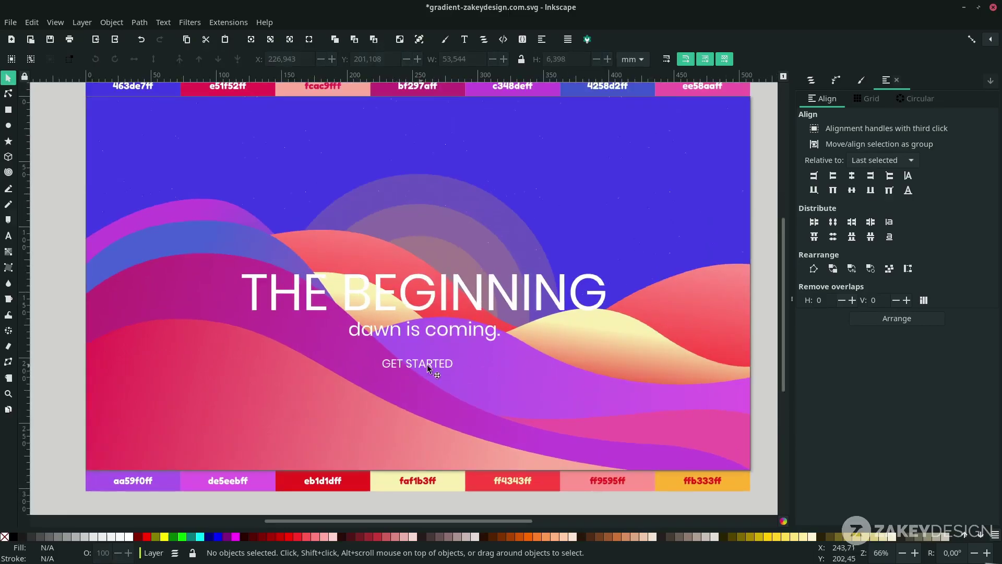
pyautogui.click(12, 112)
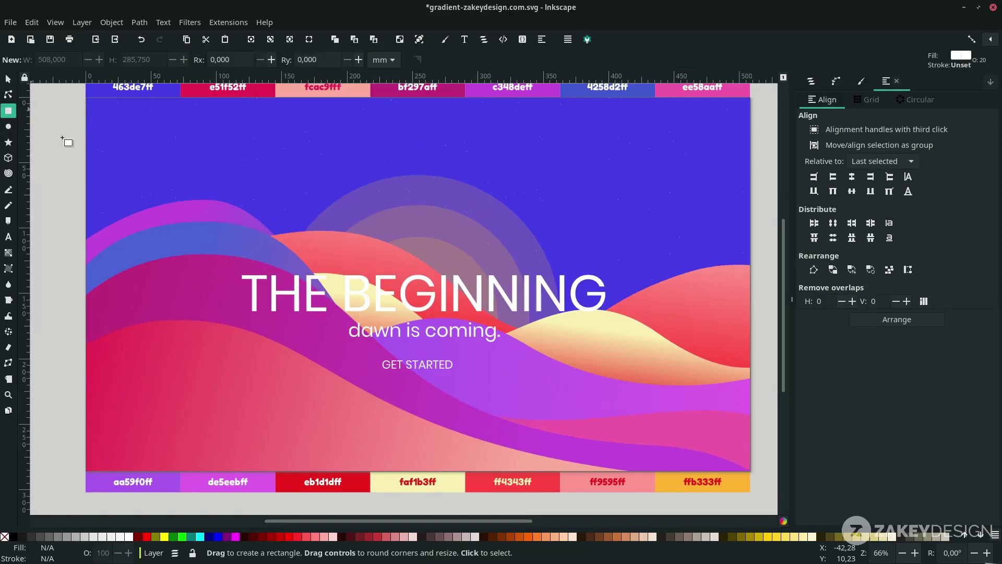
pyautogui.moveTo(369, 352); pyautogui.dragTo(471, 380)
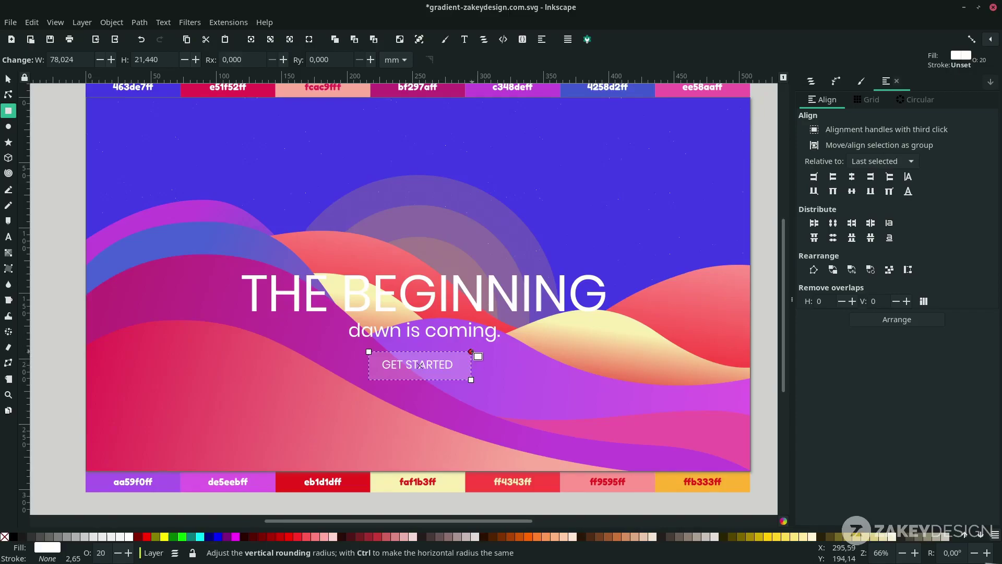
pyautogui.keyDown('ctrl'); pyautogui.scroll(2, 471, 351); pyautogui.keyUp('ctrl')
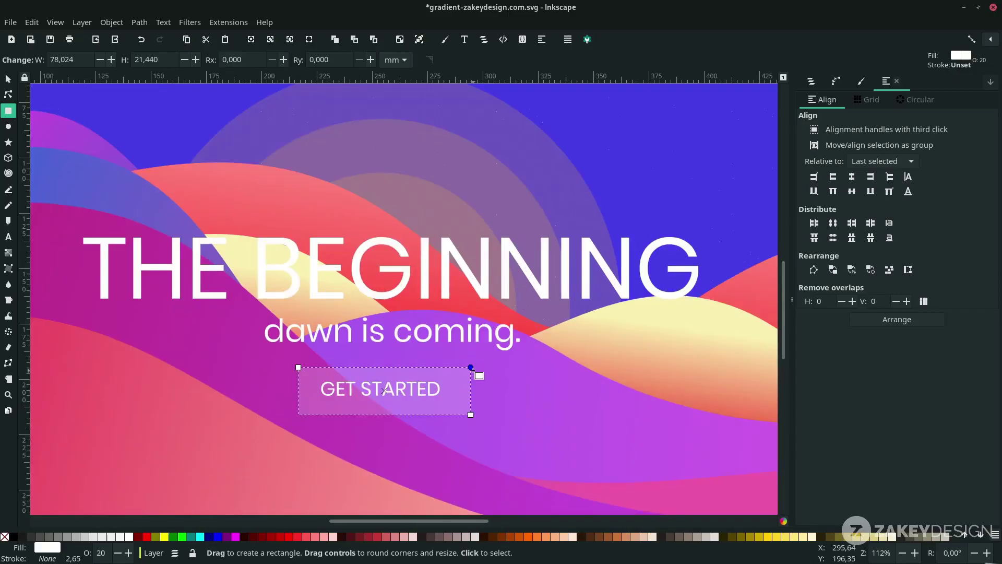
pyautogui.moveTo(471, 367); pyautogui.dragTo(471, 391)
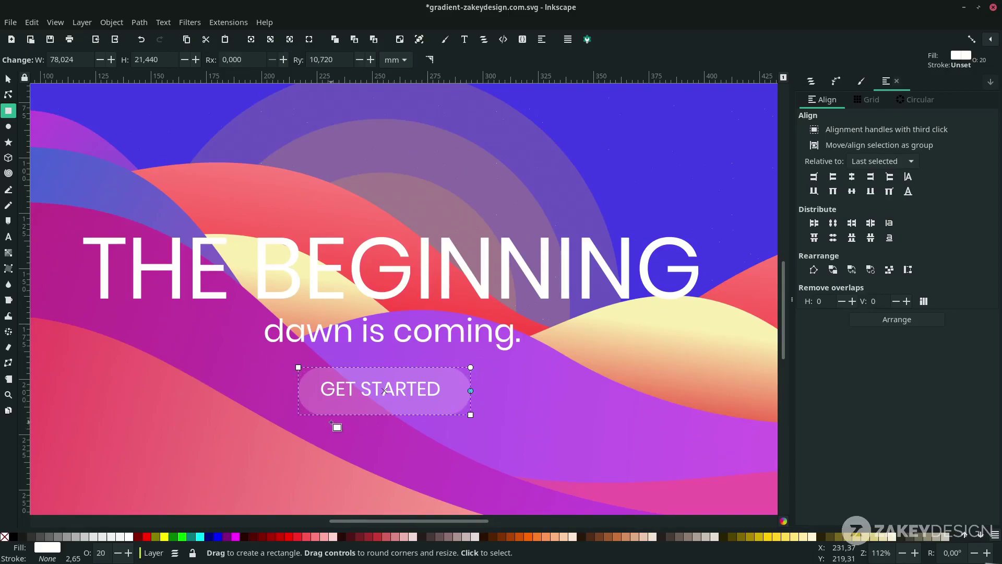
# - Set the rounded rectangle's opacity to 100 and swap its fill and stroke to leave a white outline
pyautogui.click(103, 552)
pyautogui.write('111')
pyautogui.press('Return')
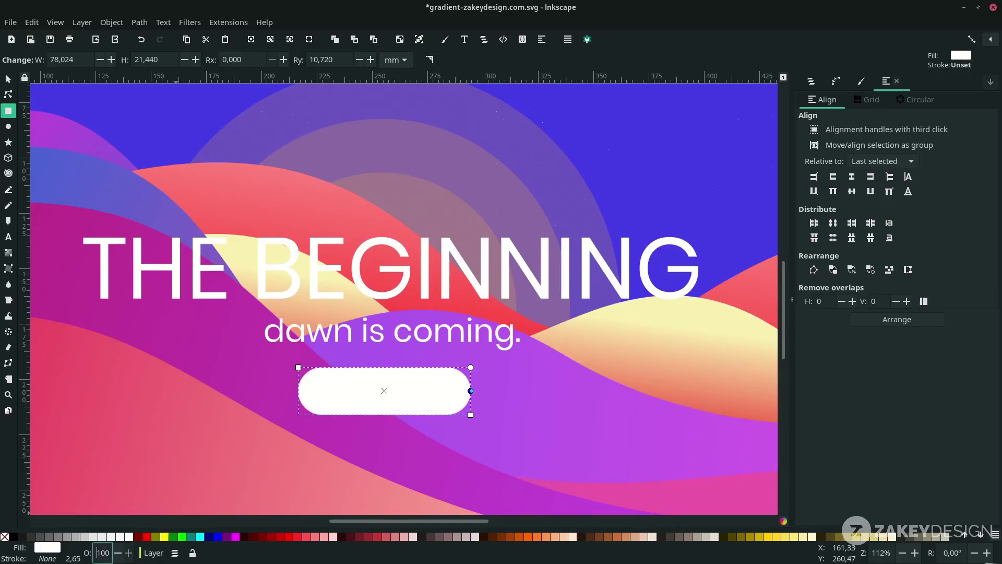
pyautogui.rightClick(54, 551)
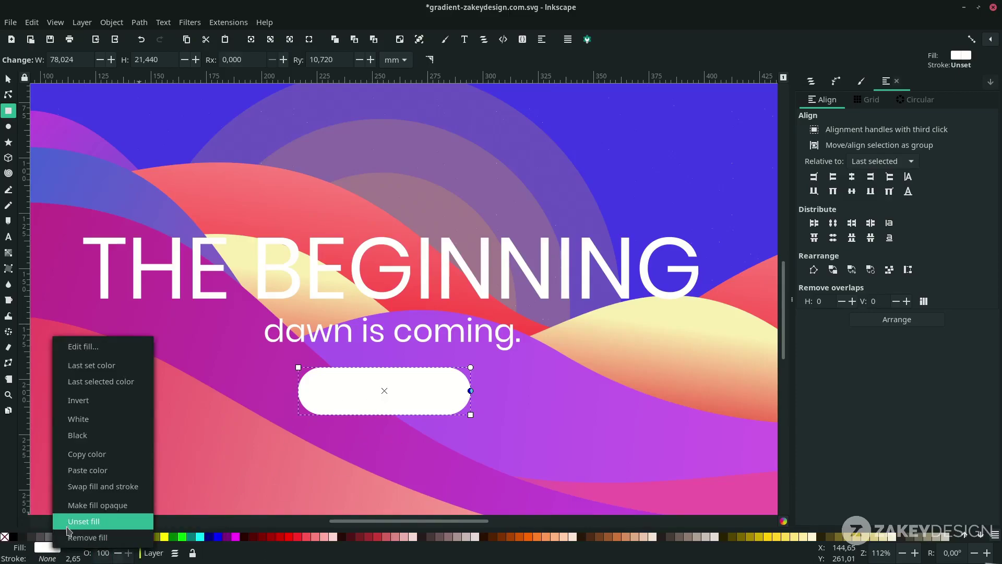
pyautogui.click(97, 489)
pyautogui.press('s')
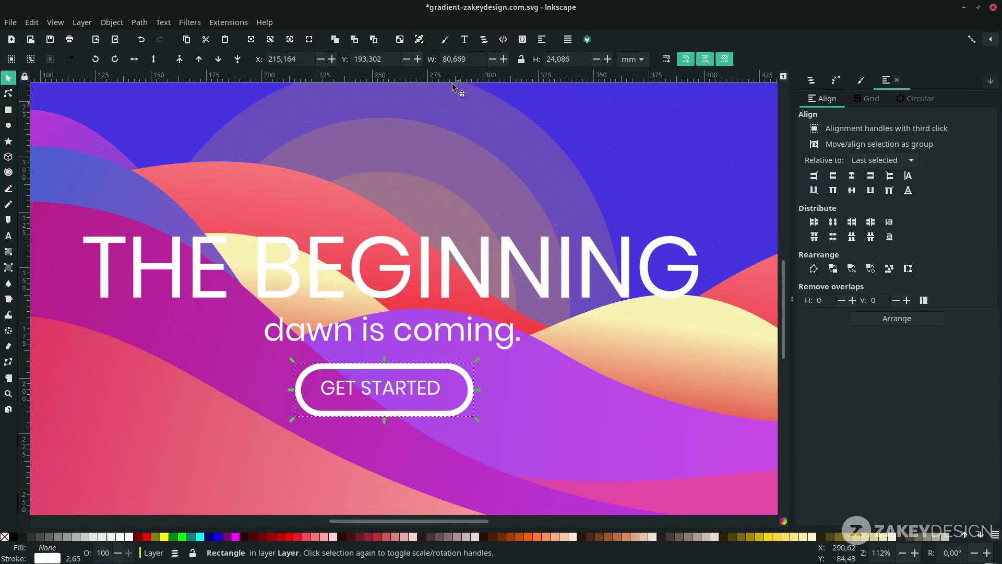
# - Set the button outline's stroke width to 5 px and nudge the GET STARTED text slightly down inside it
pyautogui.click(446, 41)
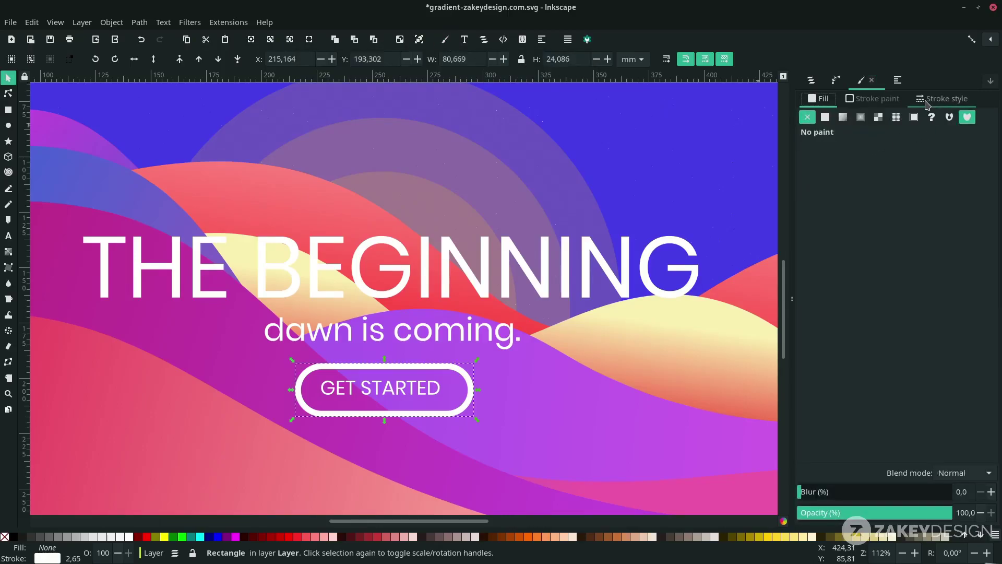
pyautogui.click(927, 99)
pyautogui.click(918, 120)
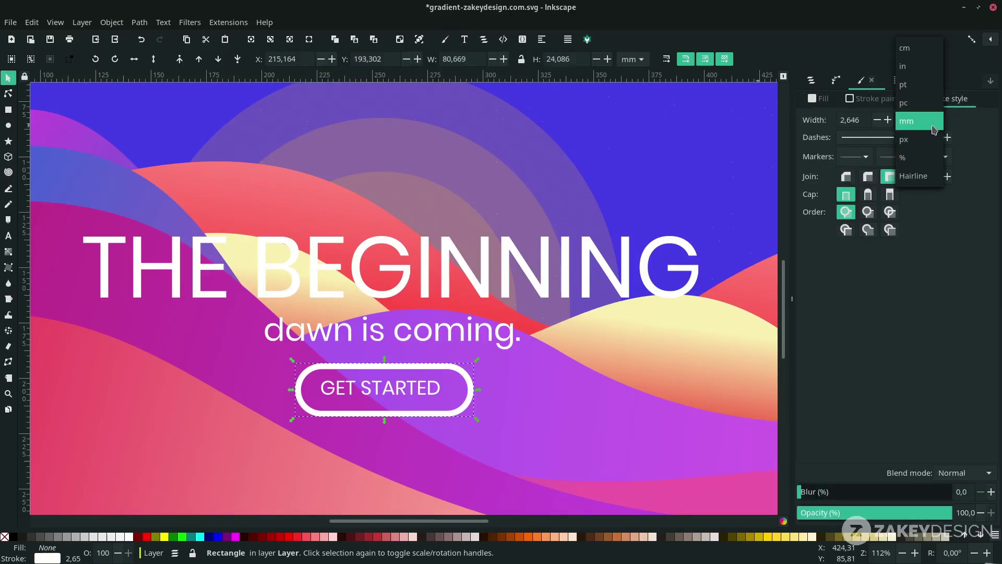
pyautogui.click(919, 141)
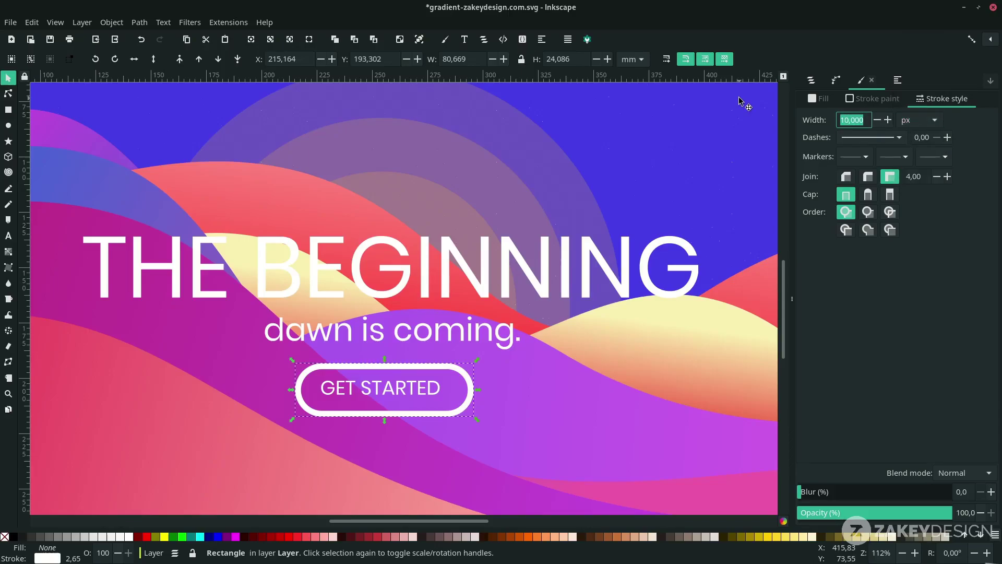
pyautogui.press('Return')
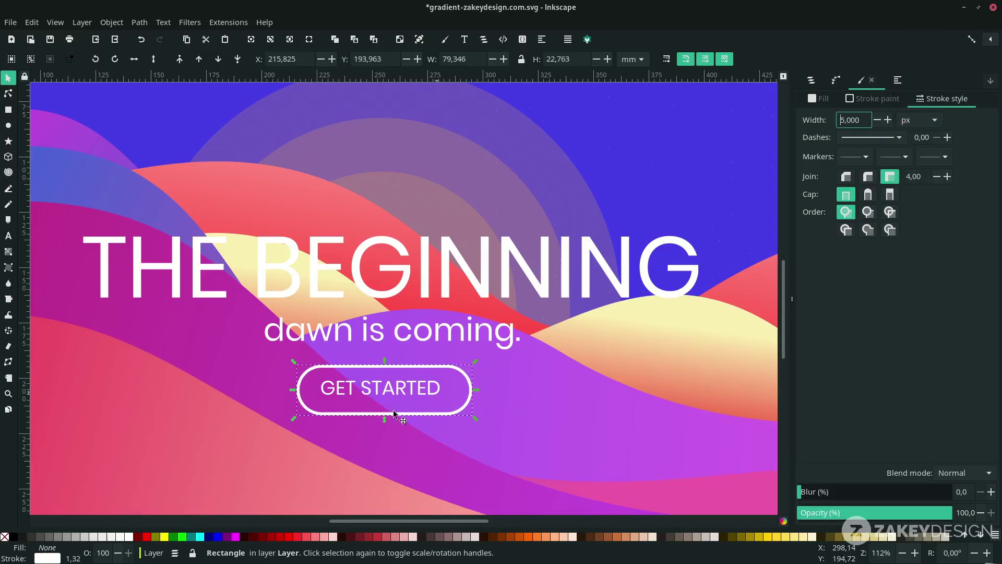
pyautogui.click(386, 390)
pyautogui.press('Down')
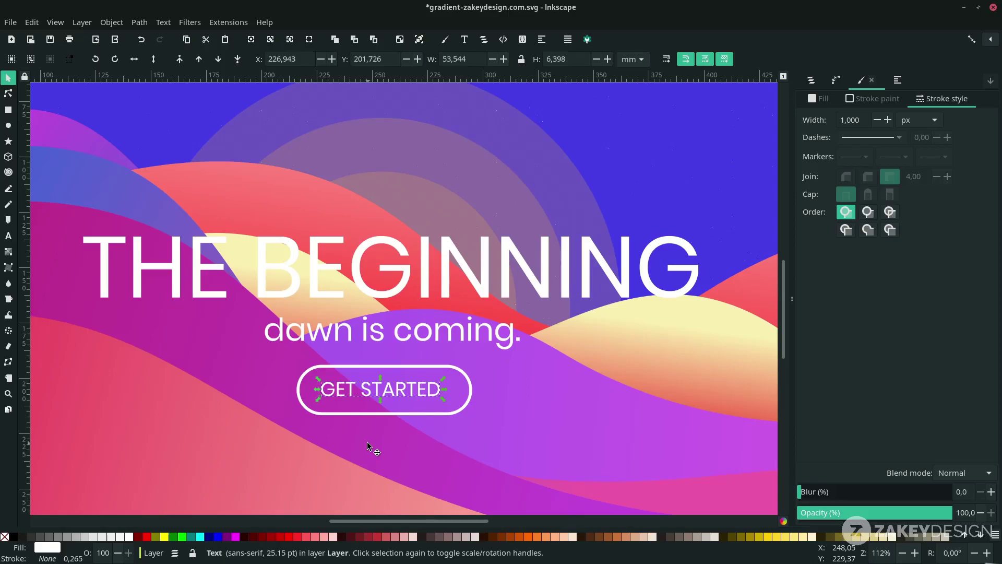
# - Centre the GET STARTED text horizontally and vertically inside its rounded button outline, aligning relative to the last selected object
pyautogui.keyDown('shift'); pyautogui.click(469, 385); pyautogui.keyUp('shift')
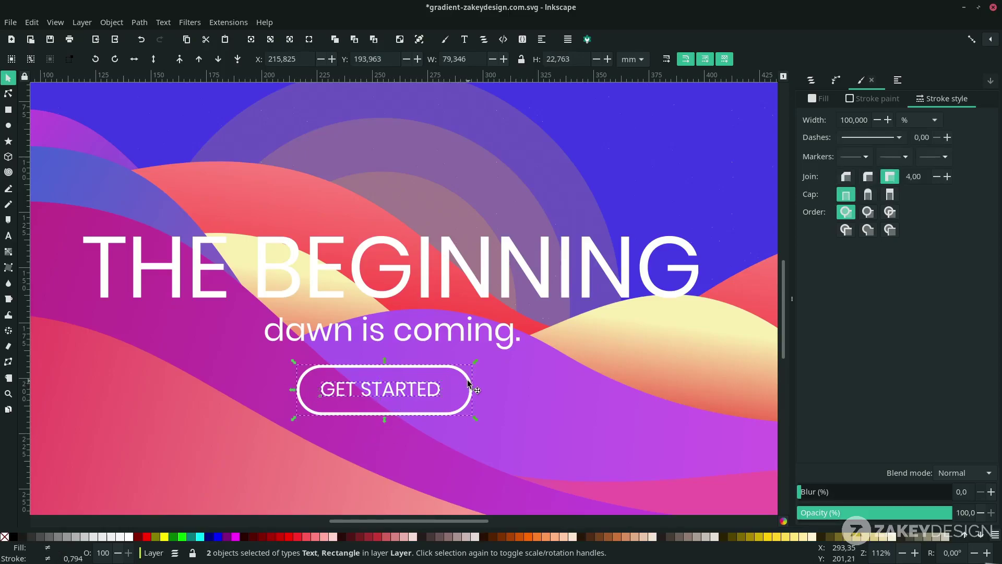
pyautogui.click(548, 41)
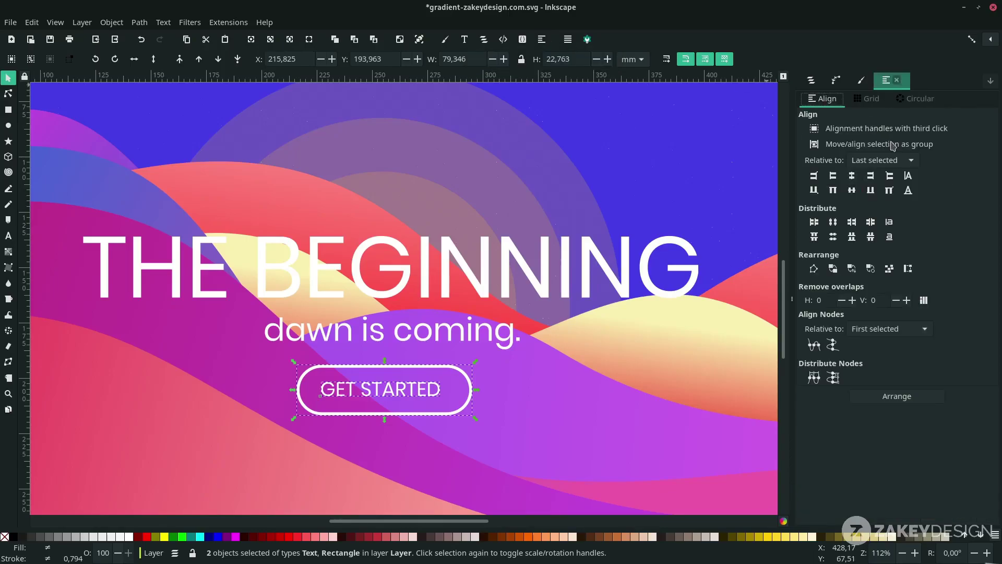
pyautogui.click(855, 179)
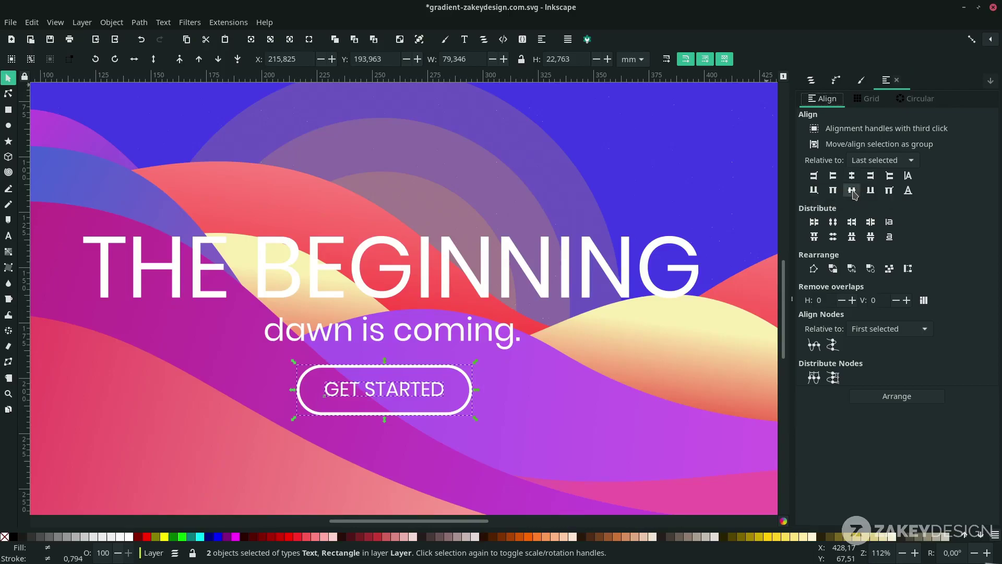
pyautogui.click(853, 191)
pyautogui.click(453, 383)
# - Move the subtitle up about 6 mm towards the title and tighten the spacing between the title, subtitle and button
pyautogui.moveTo(388, 284); pyautogui.dragTo(388, 287)
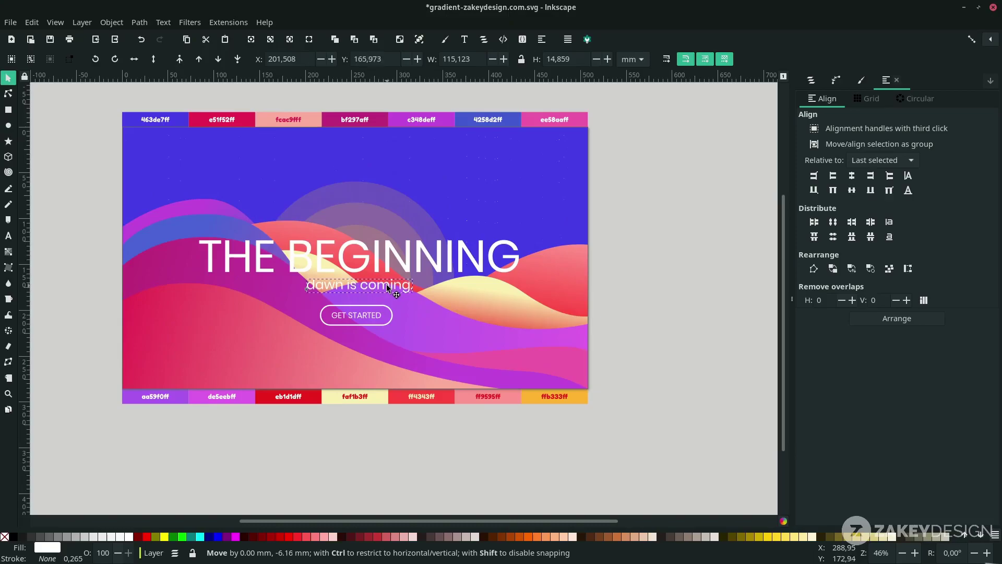
pyautogui.moveTo(376, 268); pyautogui.dragTo(376, 272)
pyautogui.scroll(1, 376, 272)
pyautogui.click(410, 321)
pyautogui.keyDown('shift'); pyautogui.click(454, 322); pyautogui.keyUp('shift')
pyautogui.press('Escape')
# - Undo the last change to the text layout and save the drawing
pyautogui.scroll(-2, 366, 317)
pyautogui.moveTo(454, 322); pyautogui.dragTo(438, 281)
pyautogui.press('Escape')
pyautogui.hotkey('ctrl', 'z')
pyautogui.hotkey('ctrl', 's')
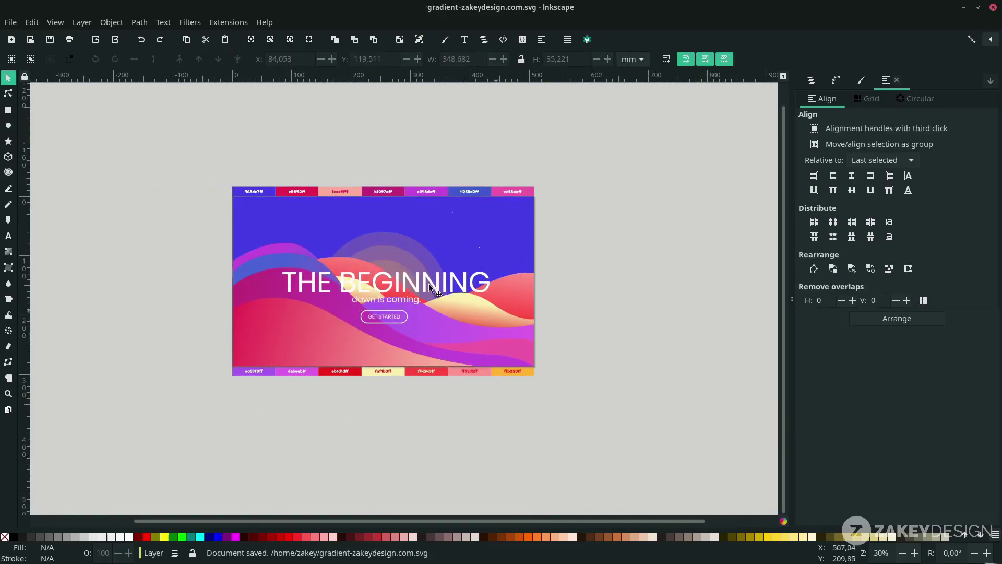
pyautogui.hotkey('ctrl', 's')
# - Change the subtitle to "The dawn is coming." and shorten the title to "BEGINNING"
pyautogui.moveTo(385, 299); pyautogui.dragTo(423, 293)
pyautogui.scroll(2, 423, 293)
pyautogui.doubleClick(644, 320)
pyautogui.moveTo(514, 366)
pyautogui.mouseDown()
pyautogui.moveTo(496, 355)
pyautogui.moveTo(504, 362)
pyautogui.mouseUp()
pyautogui.moveTo(248, 299); pyautogui.dragTo(243, 299)
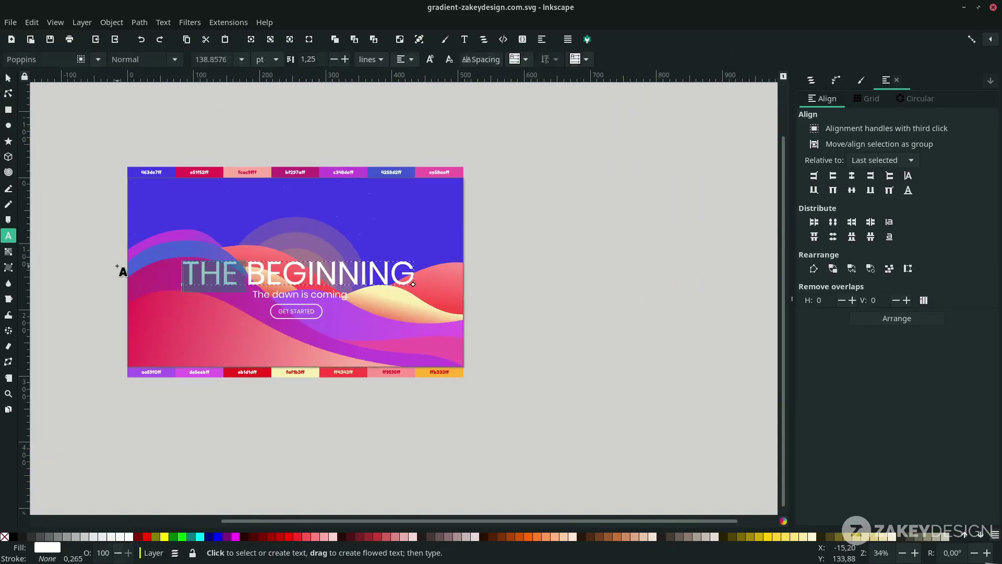
pyautogui.moveTo(286, 277); pyautogui.dragTo(258, 277)
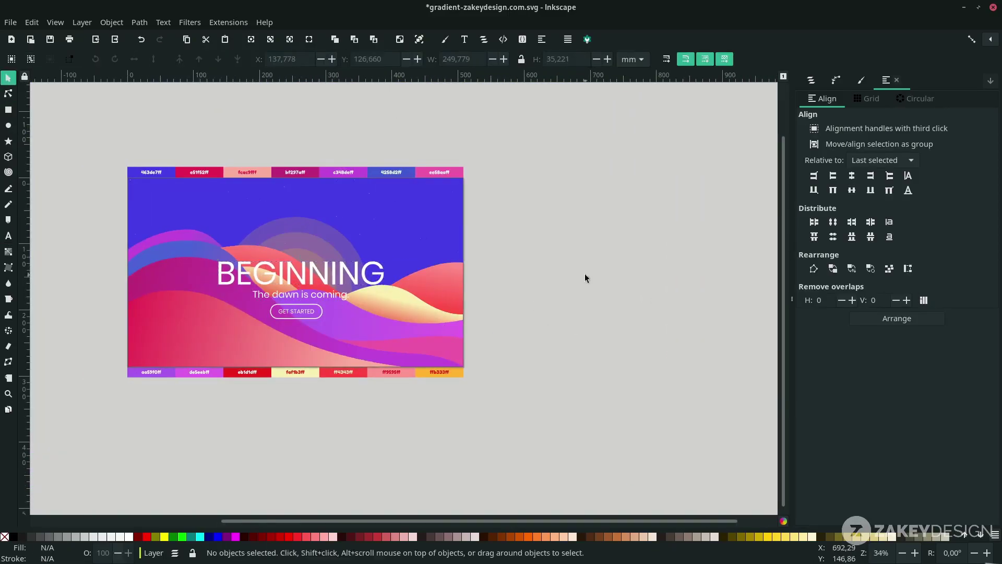